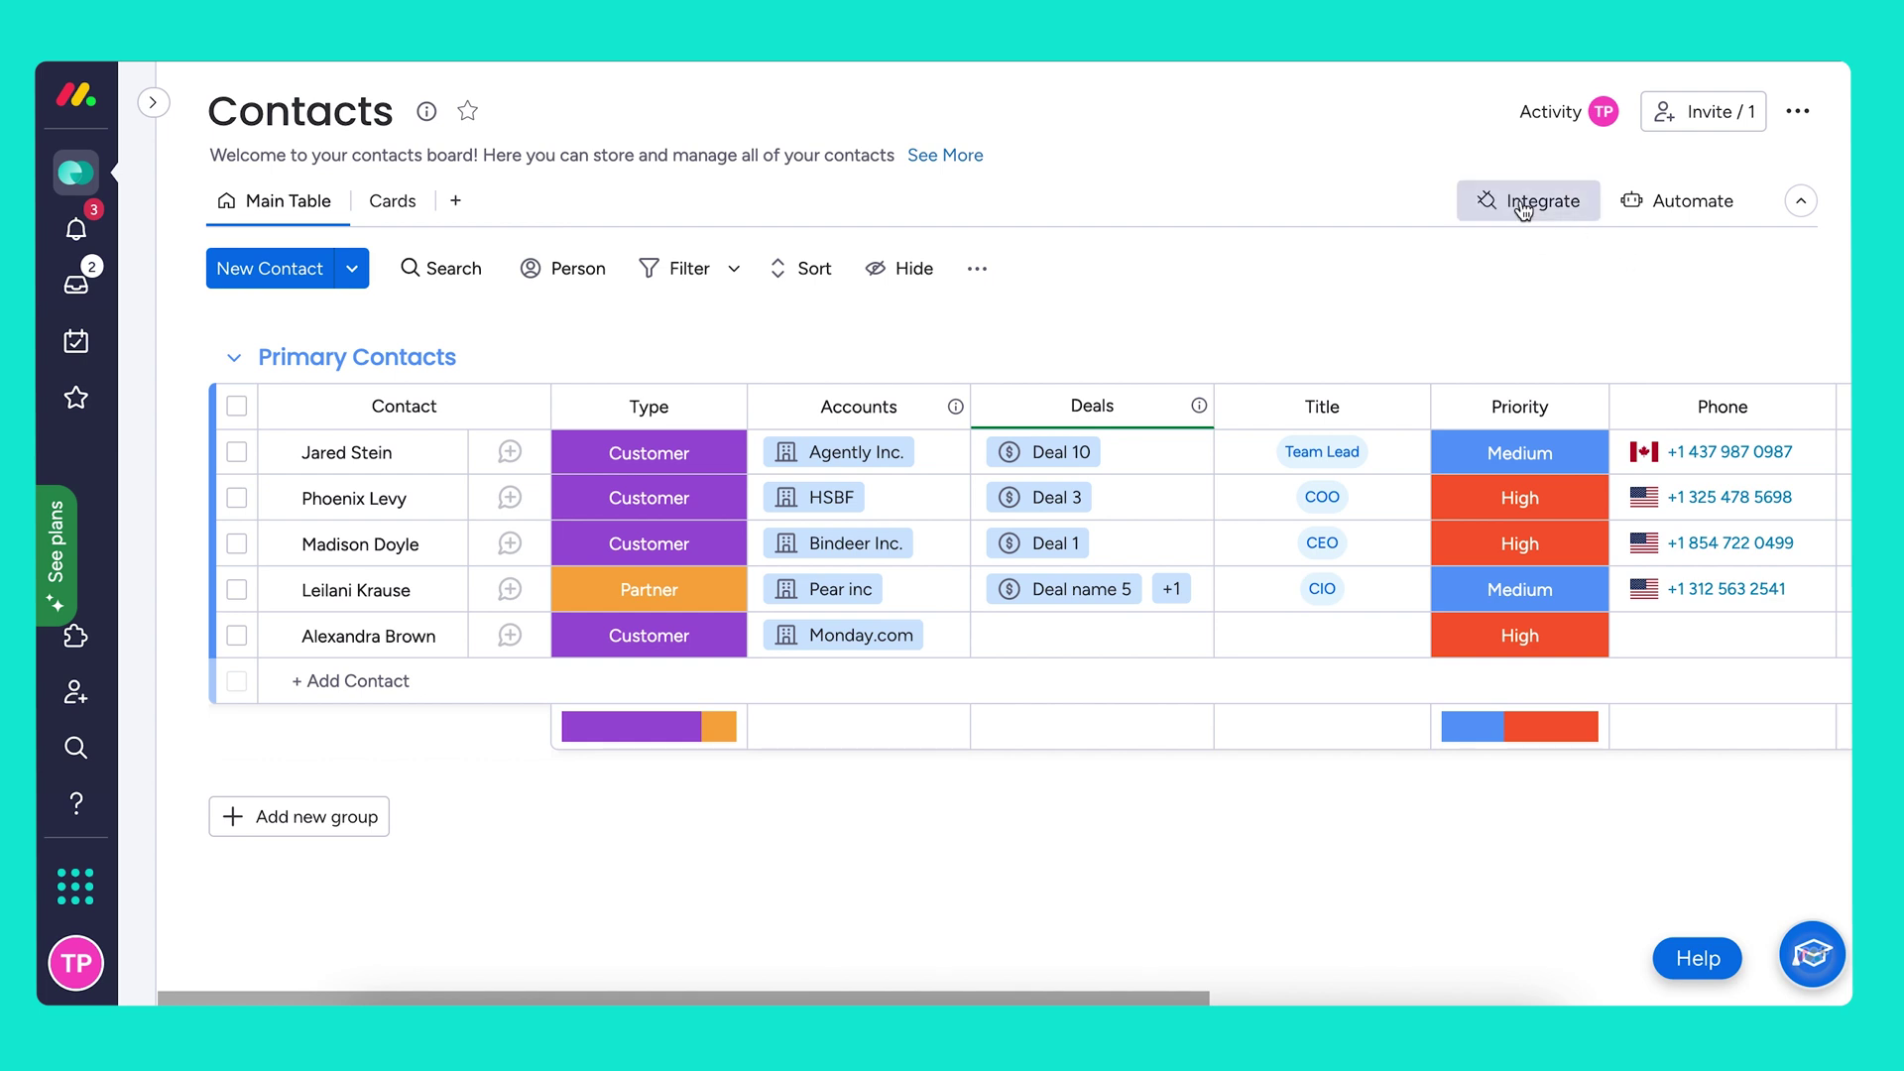
Find and start the 'match' item-creation connect template in the Contacts board automations
click(1676, 200)
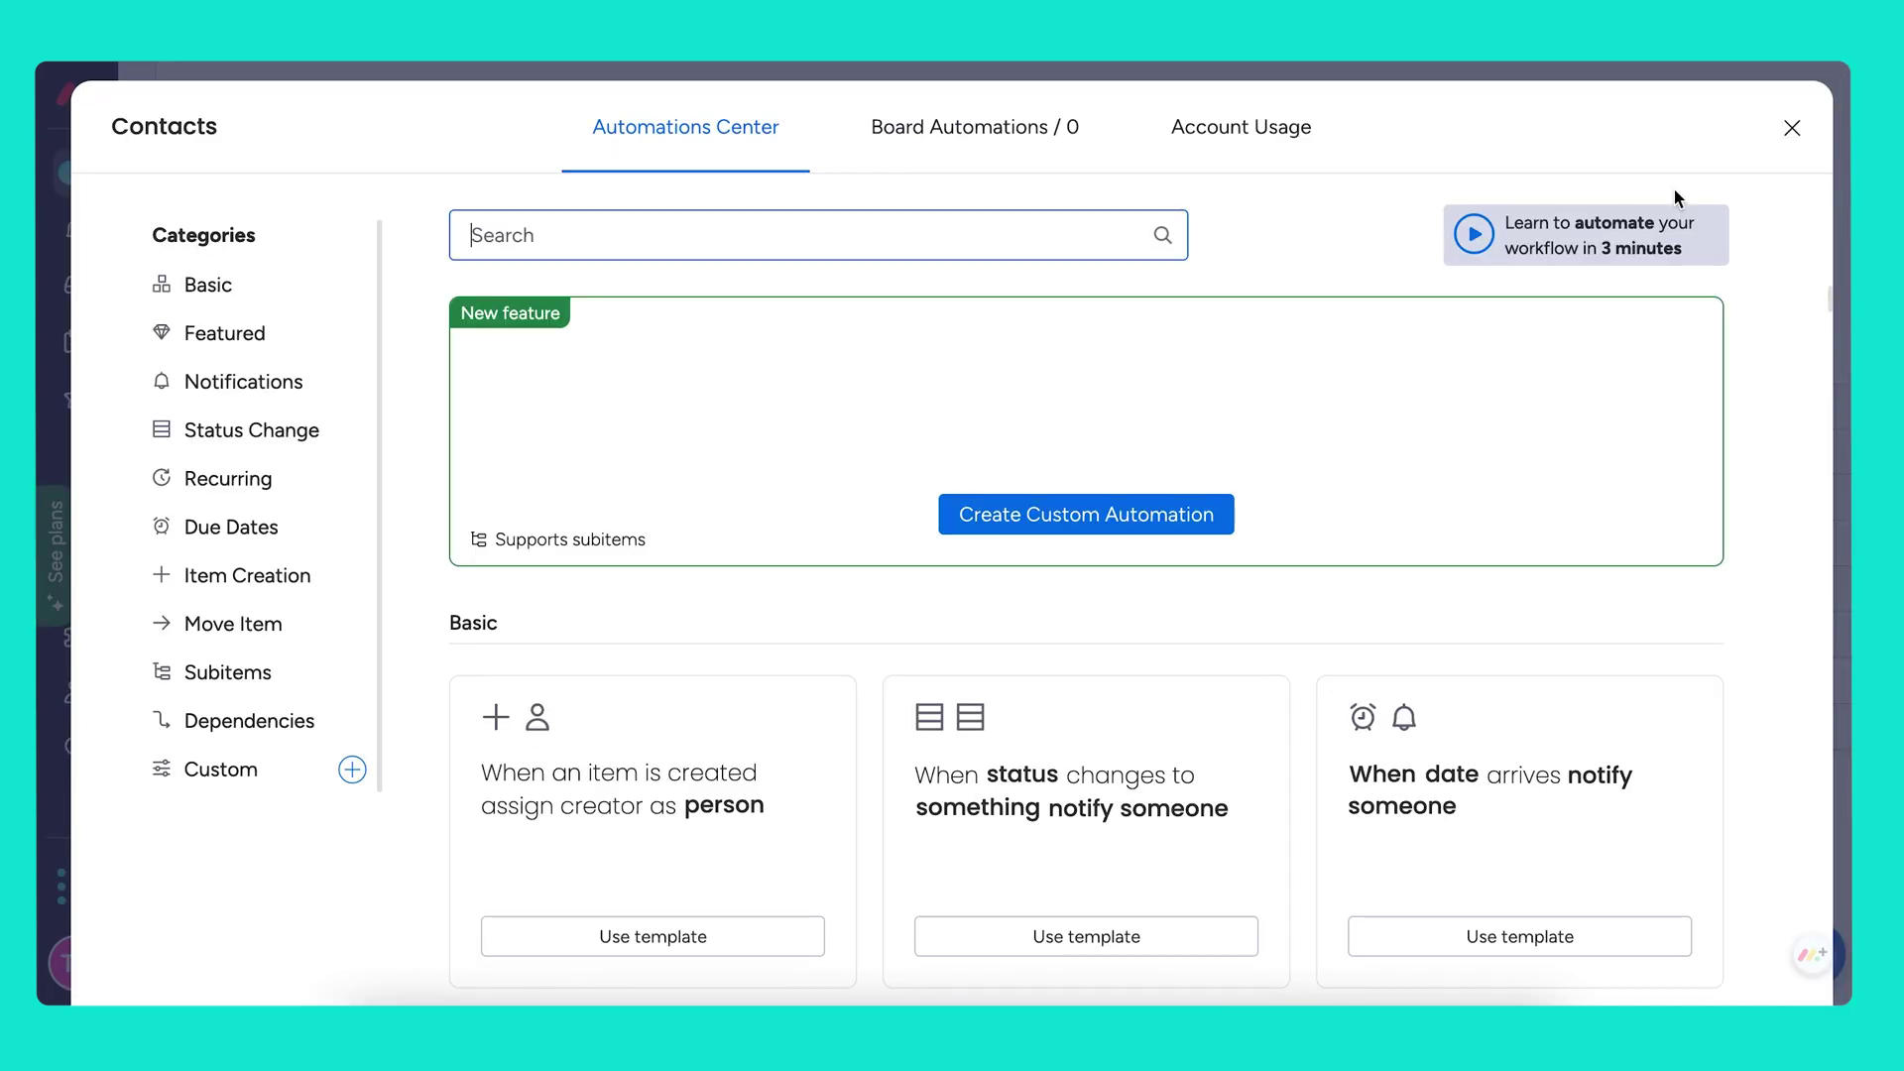
click(642, 240)
text(match)
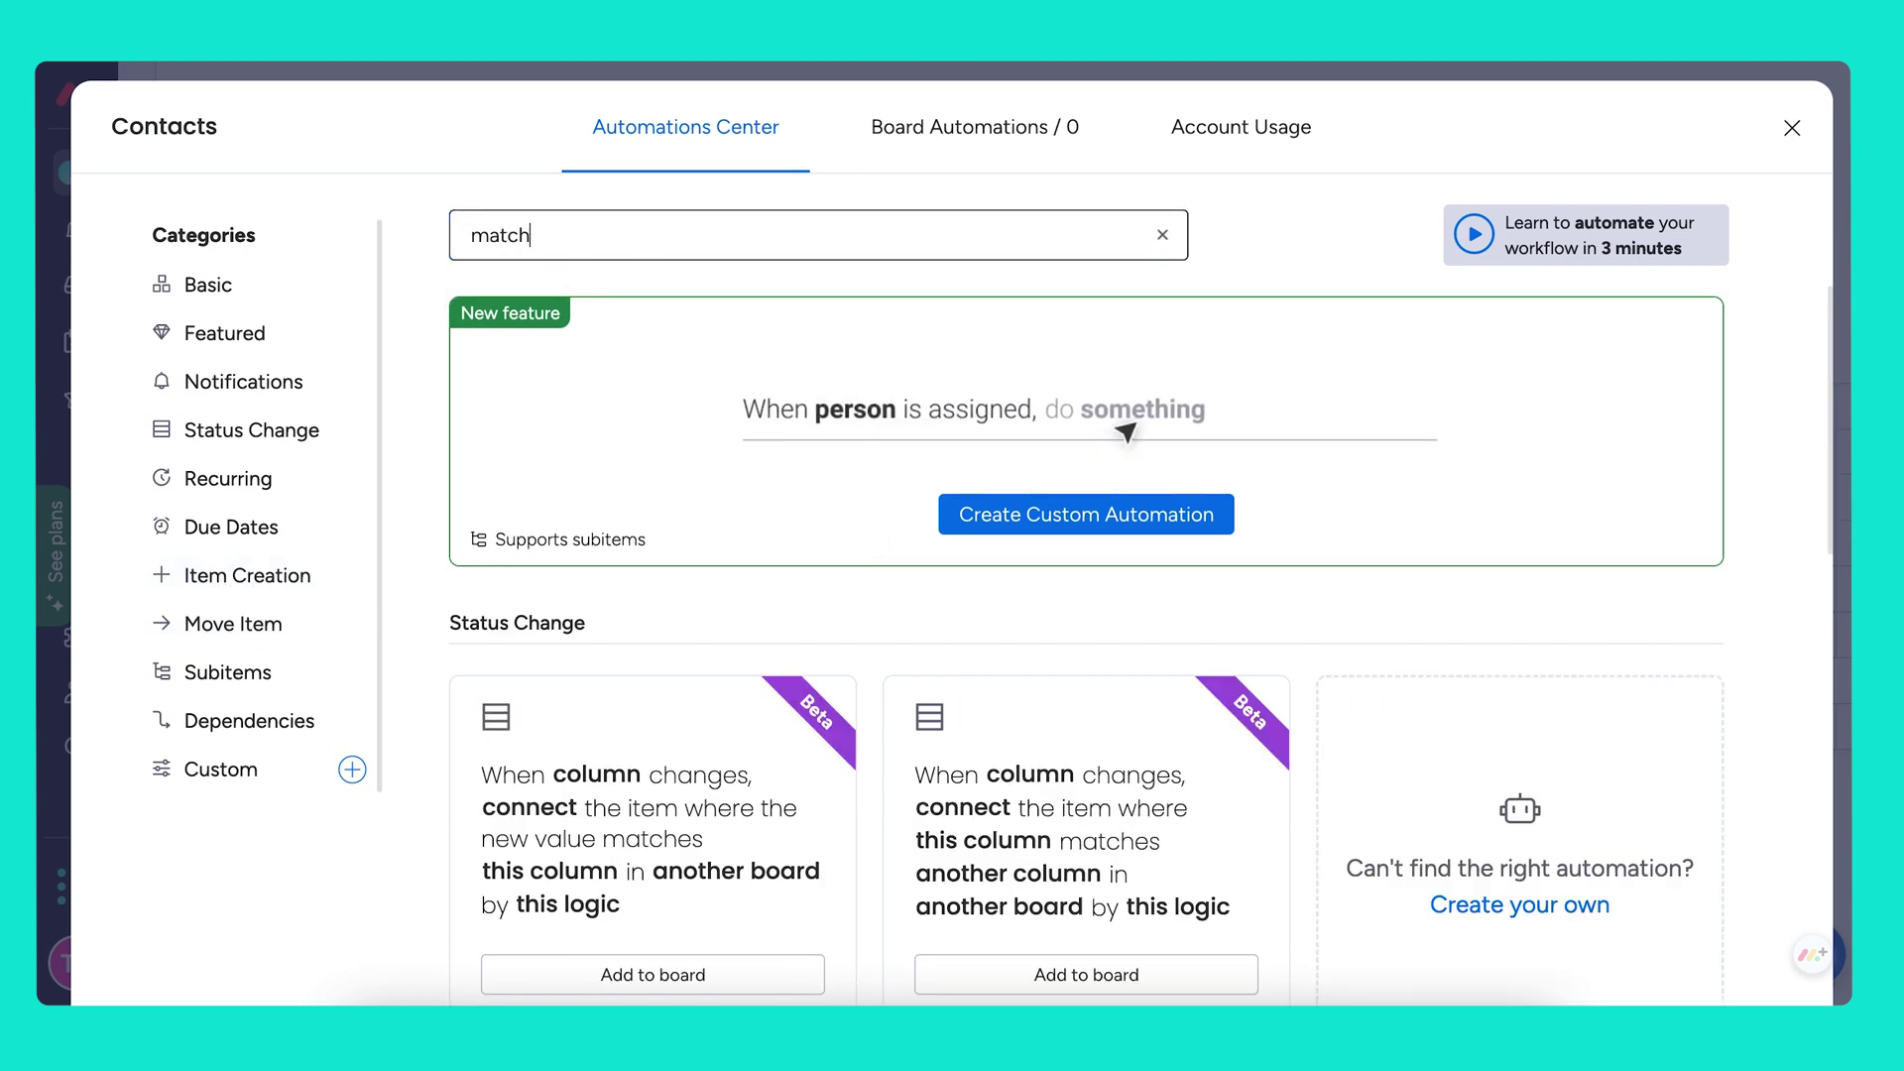
scroll(564, 734, down, 6)
scroll(564, 734, down, 1)
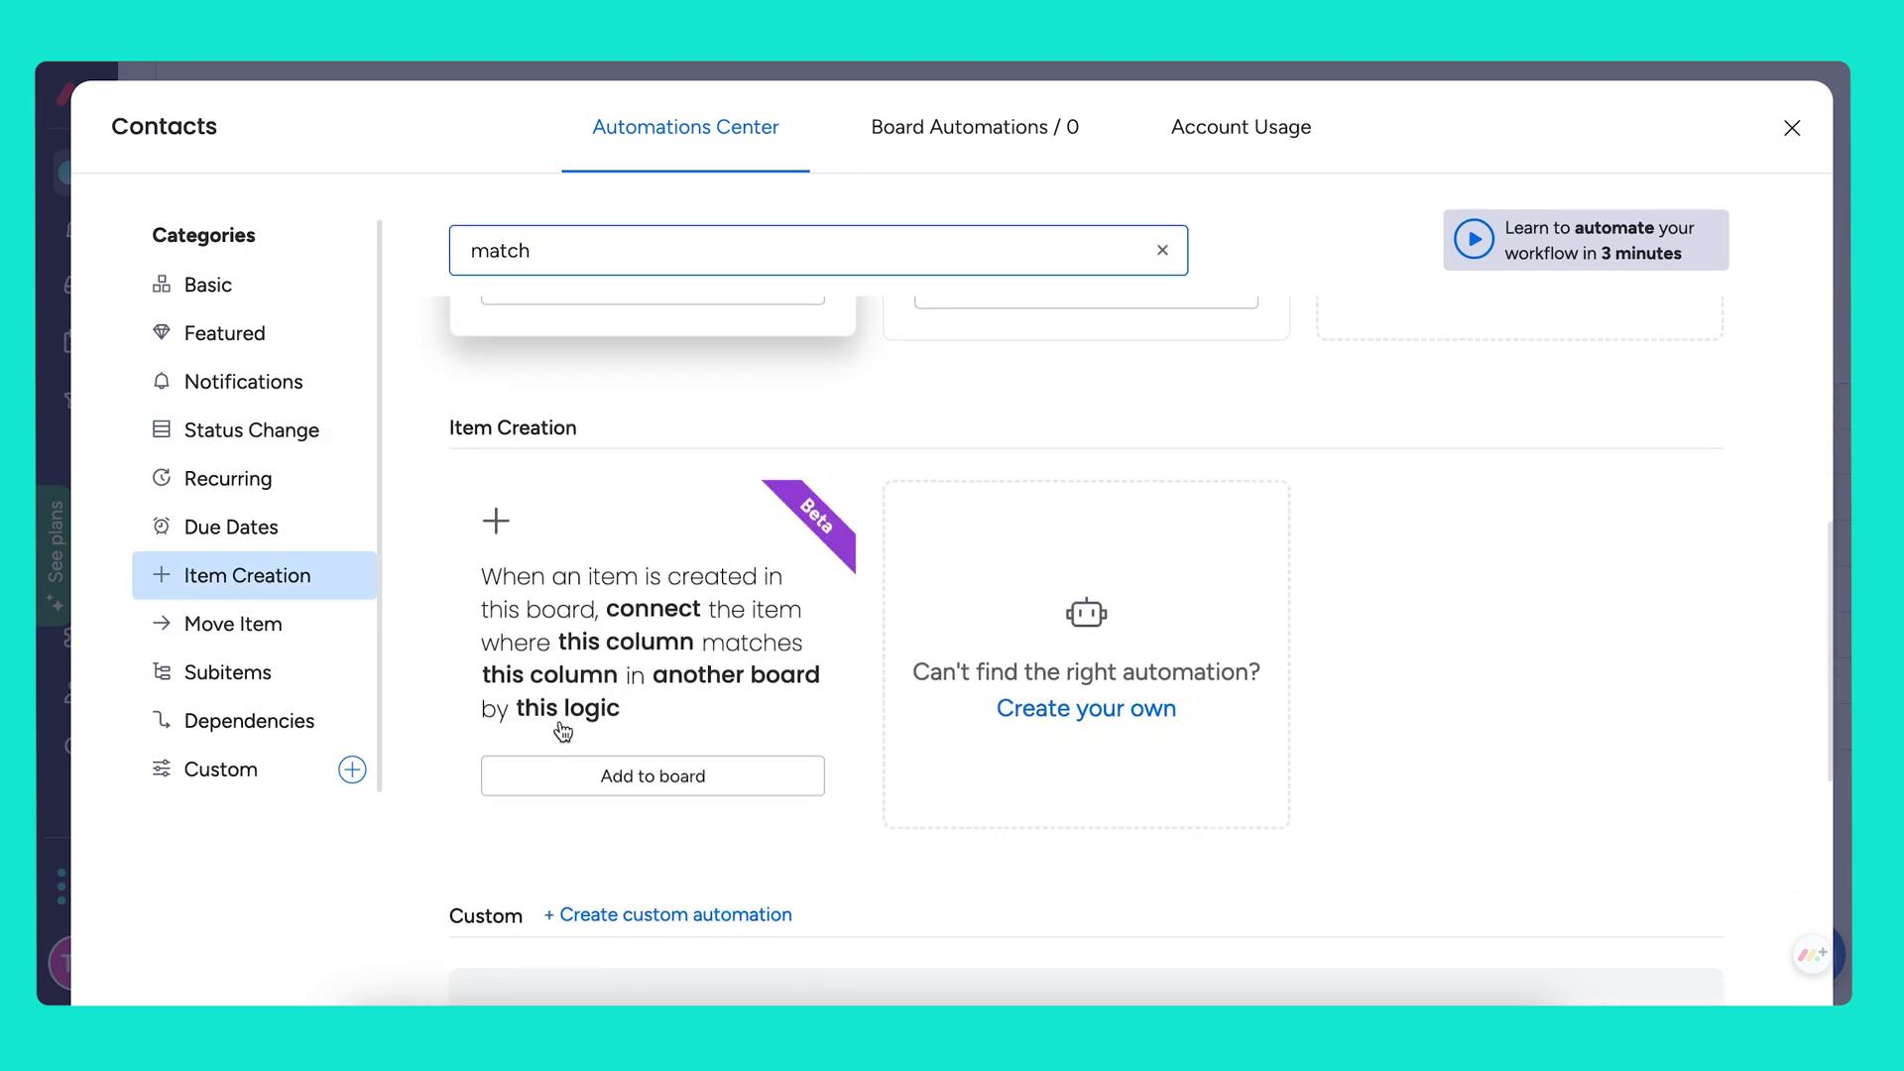
click(673, 641)
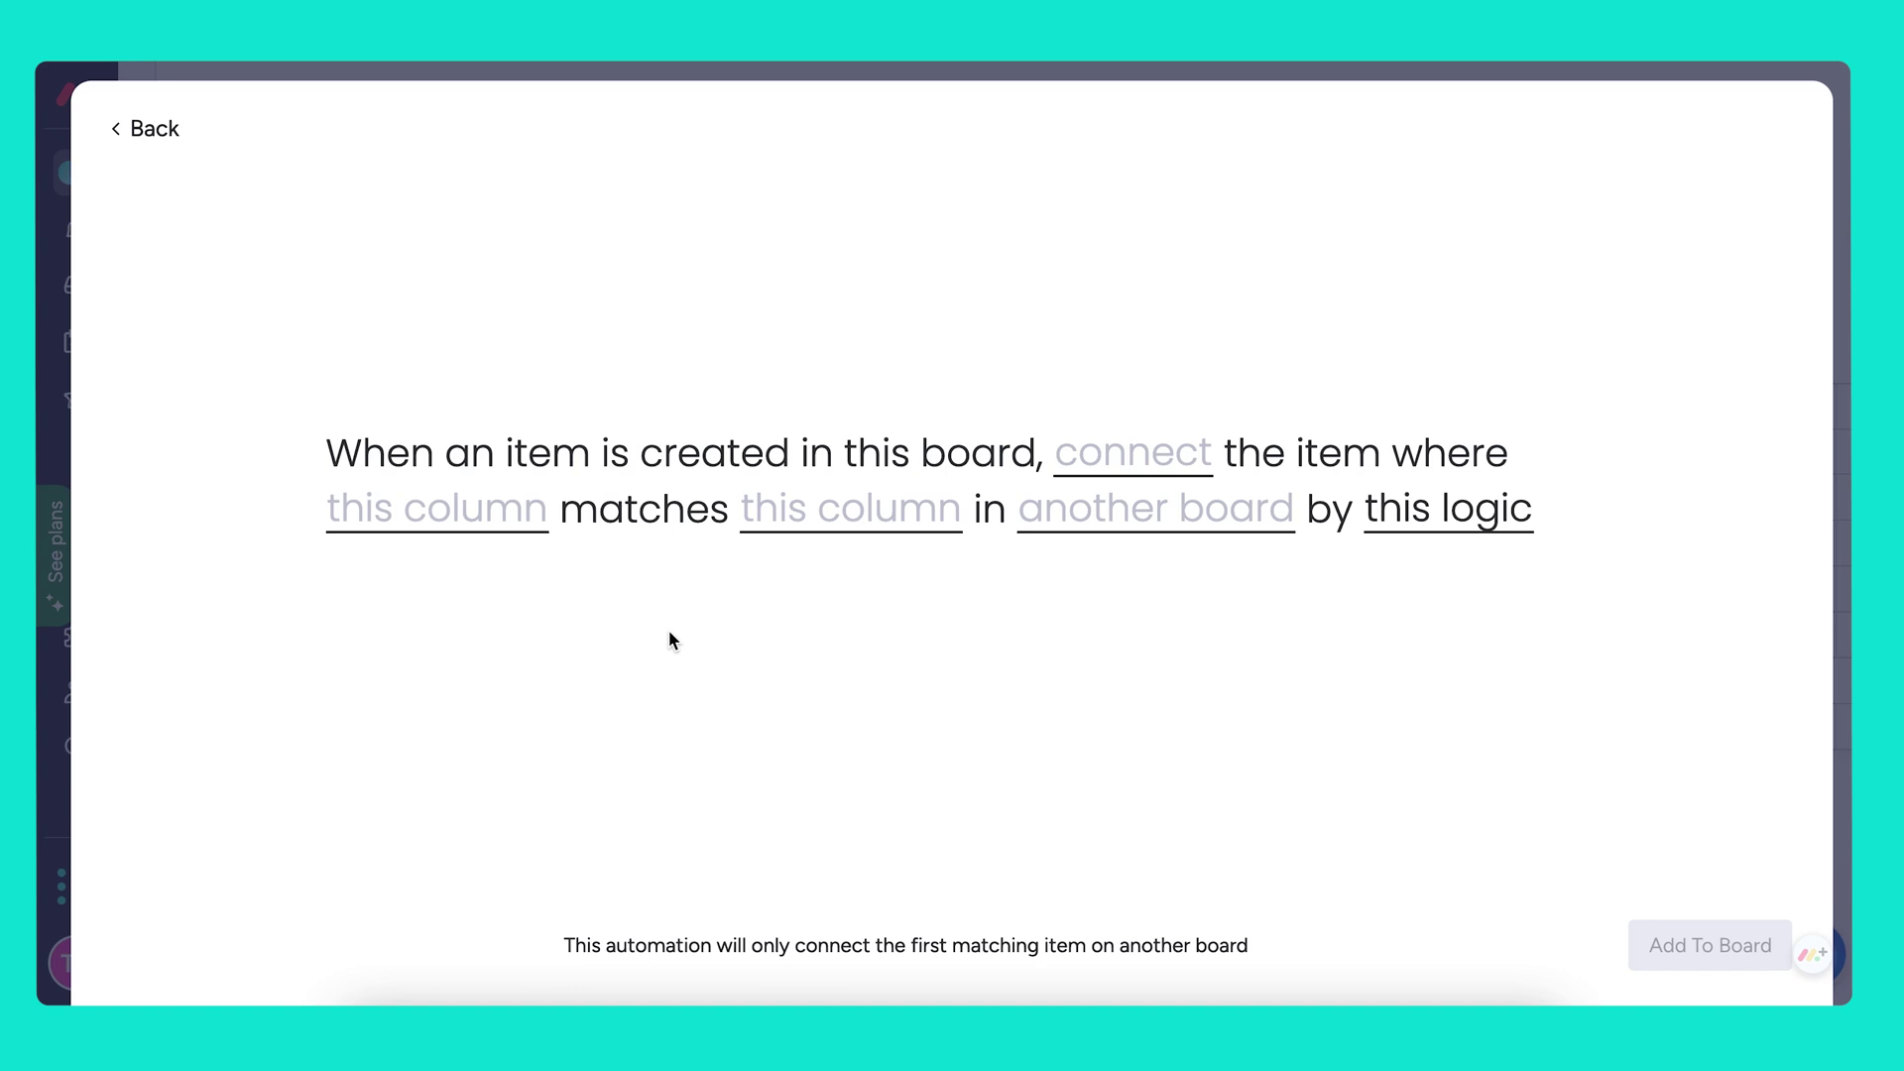
Connect to Accounts where Company matches Name, adding the new match, and add it to the board
click(1149, 516)
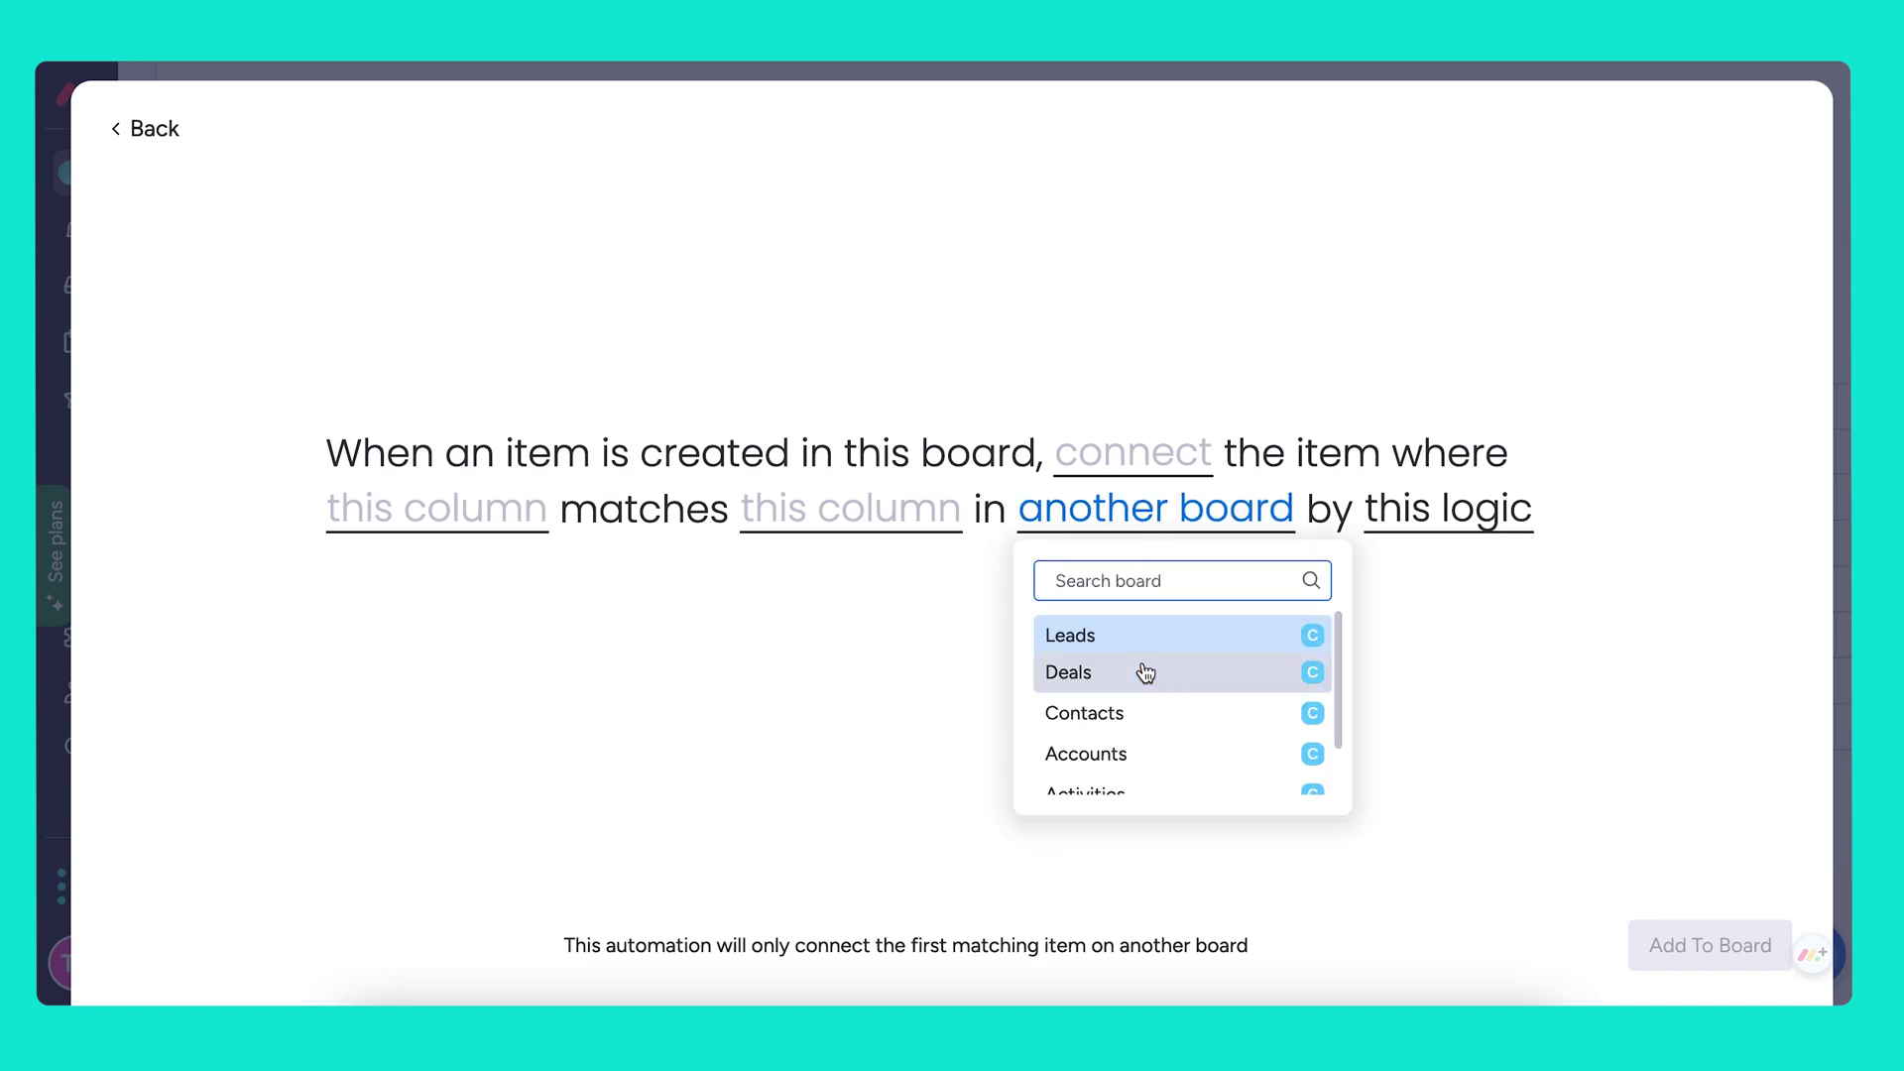
click(1128, 752)
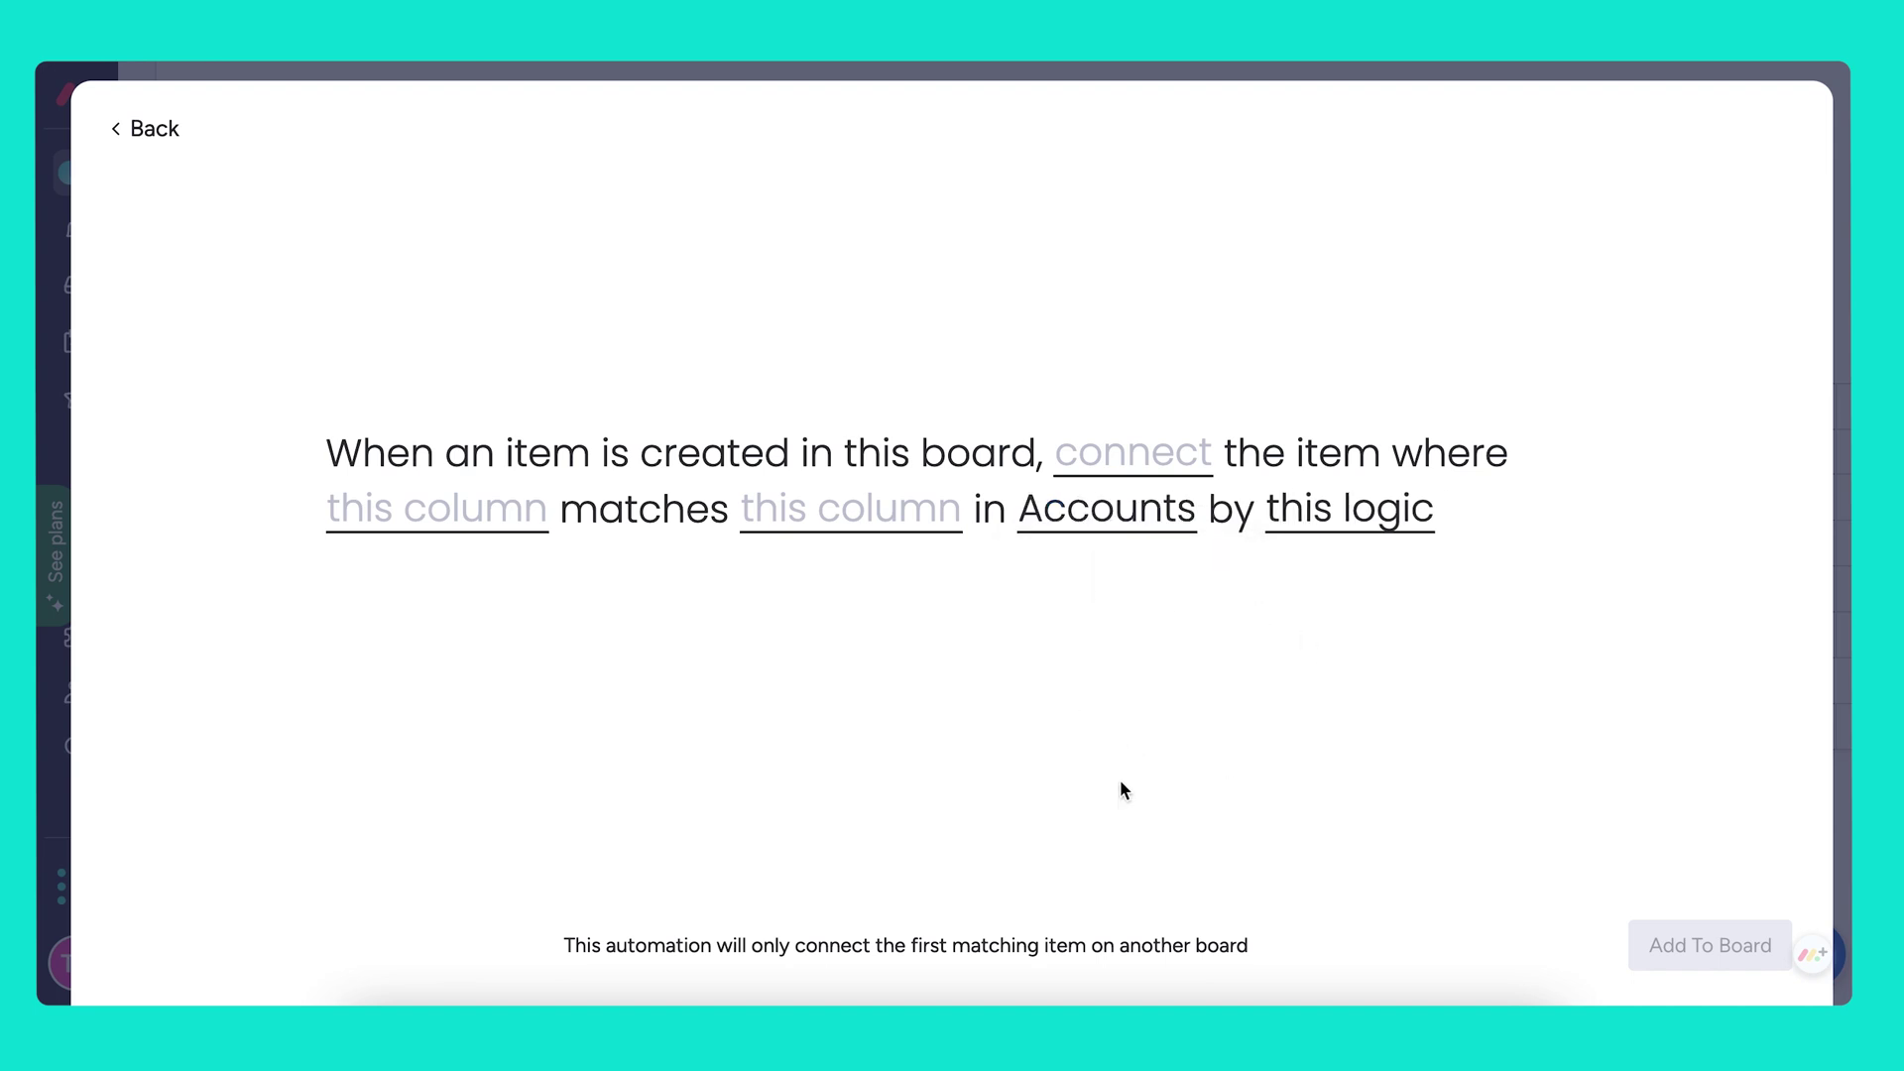
click(1137, 466)
click(1136, 567)
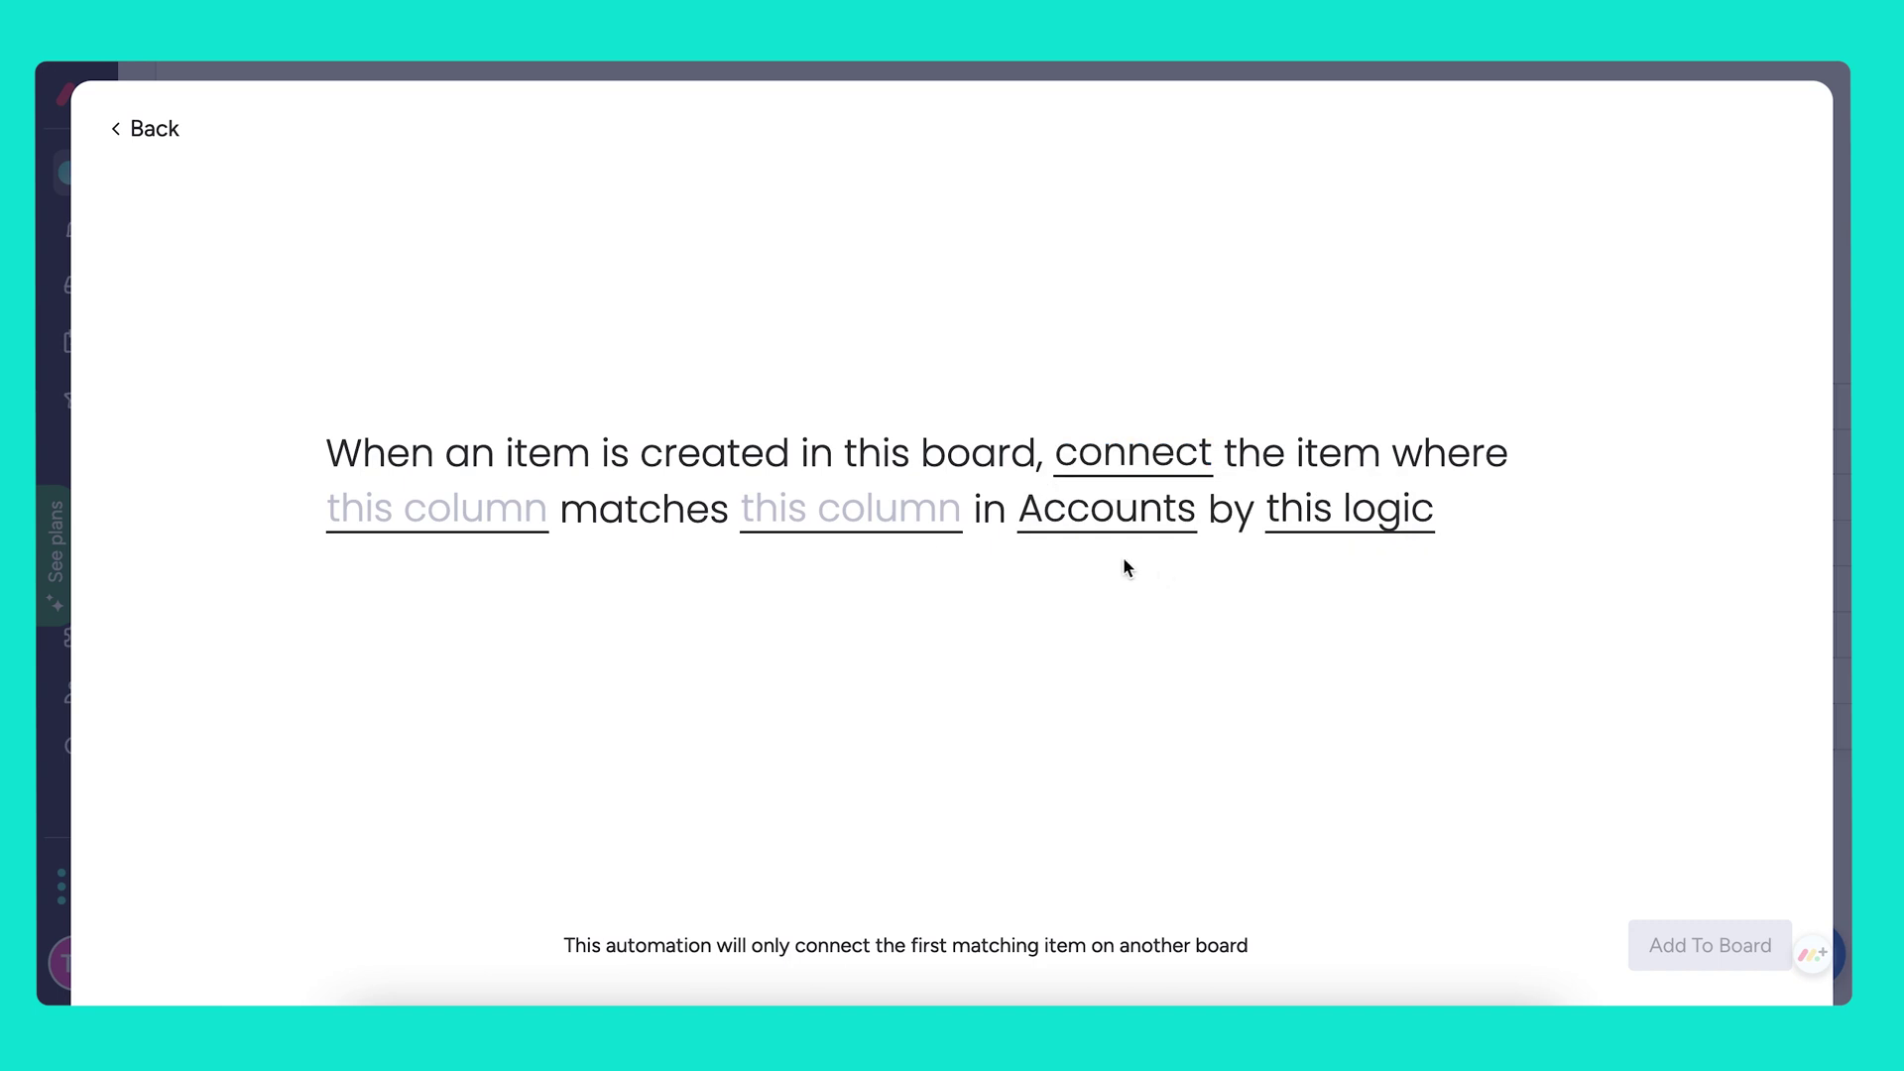
click(454, 534)
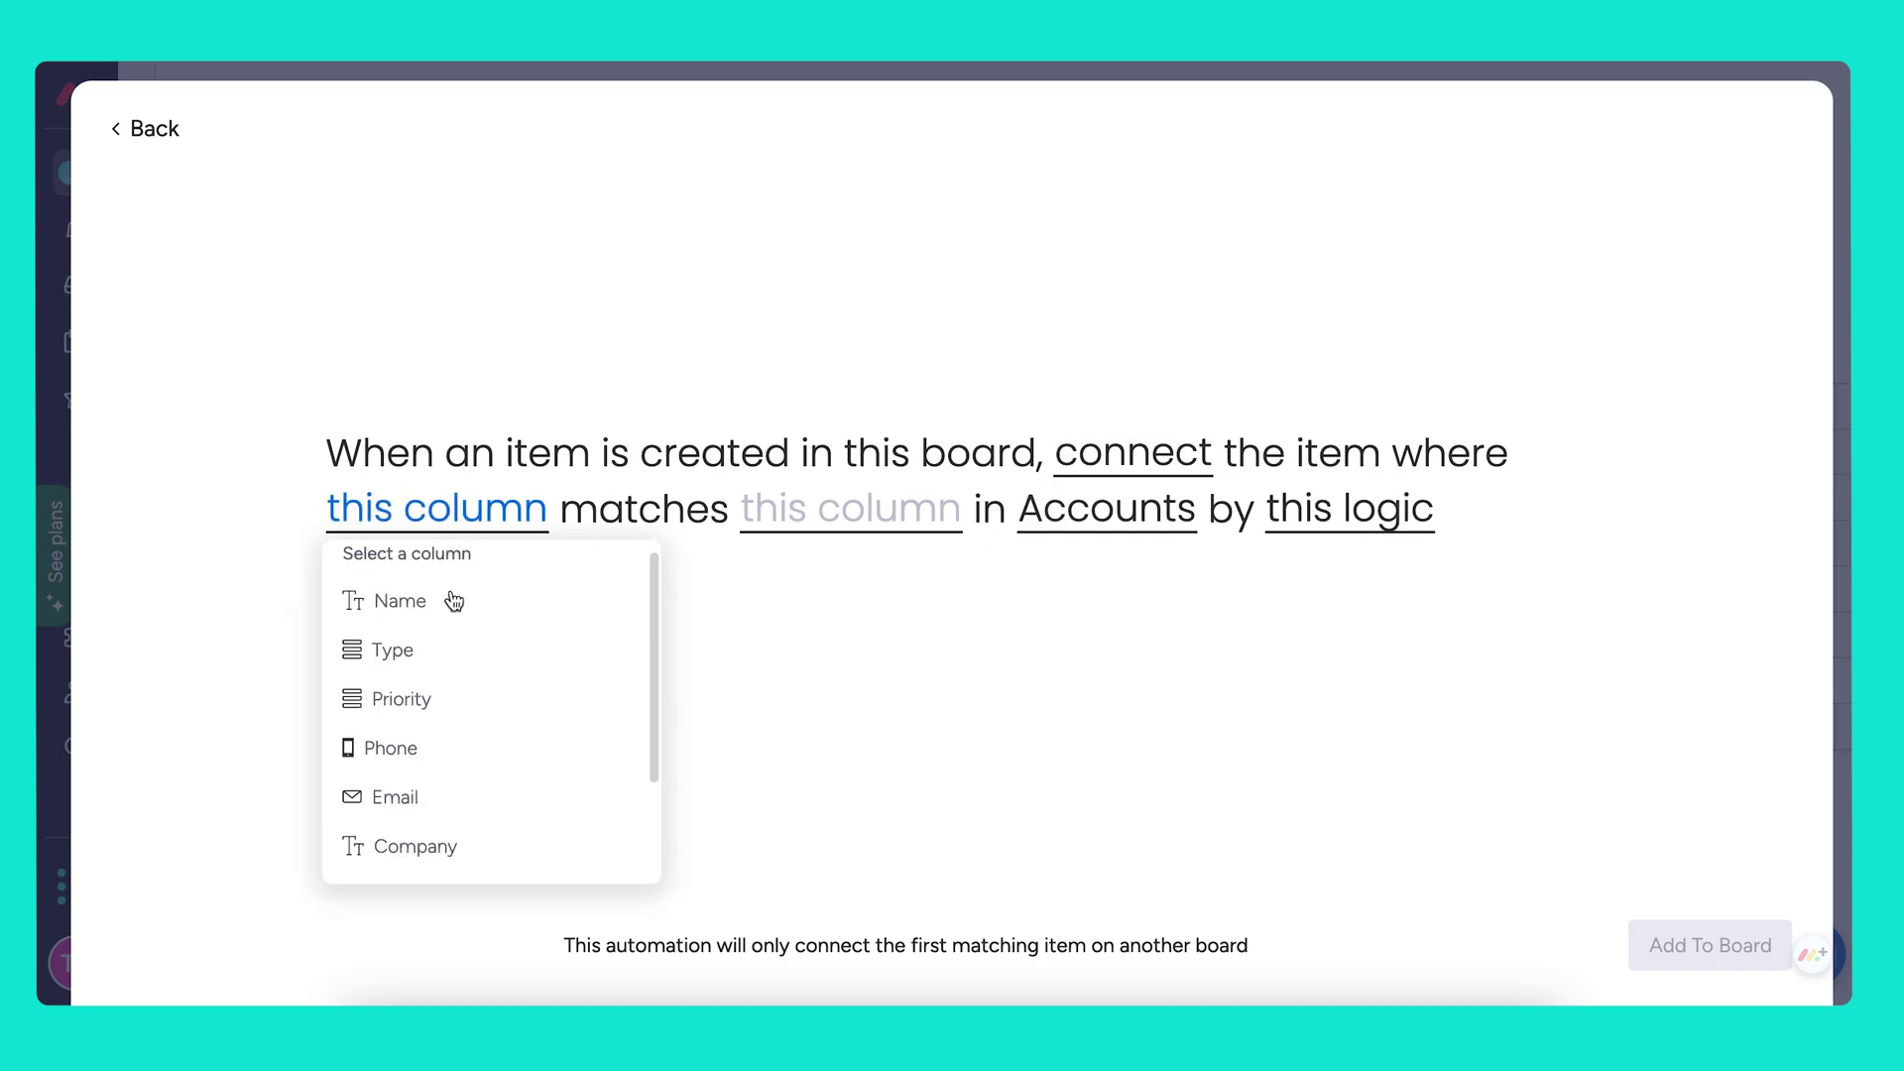
click(411, 845)
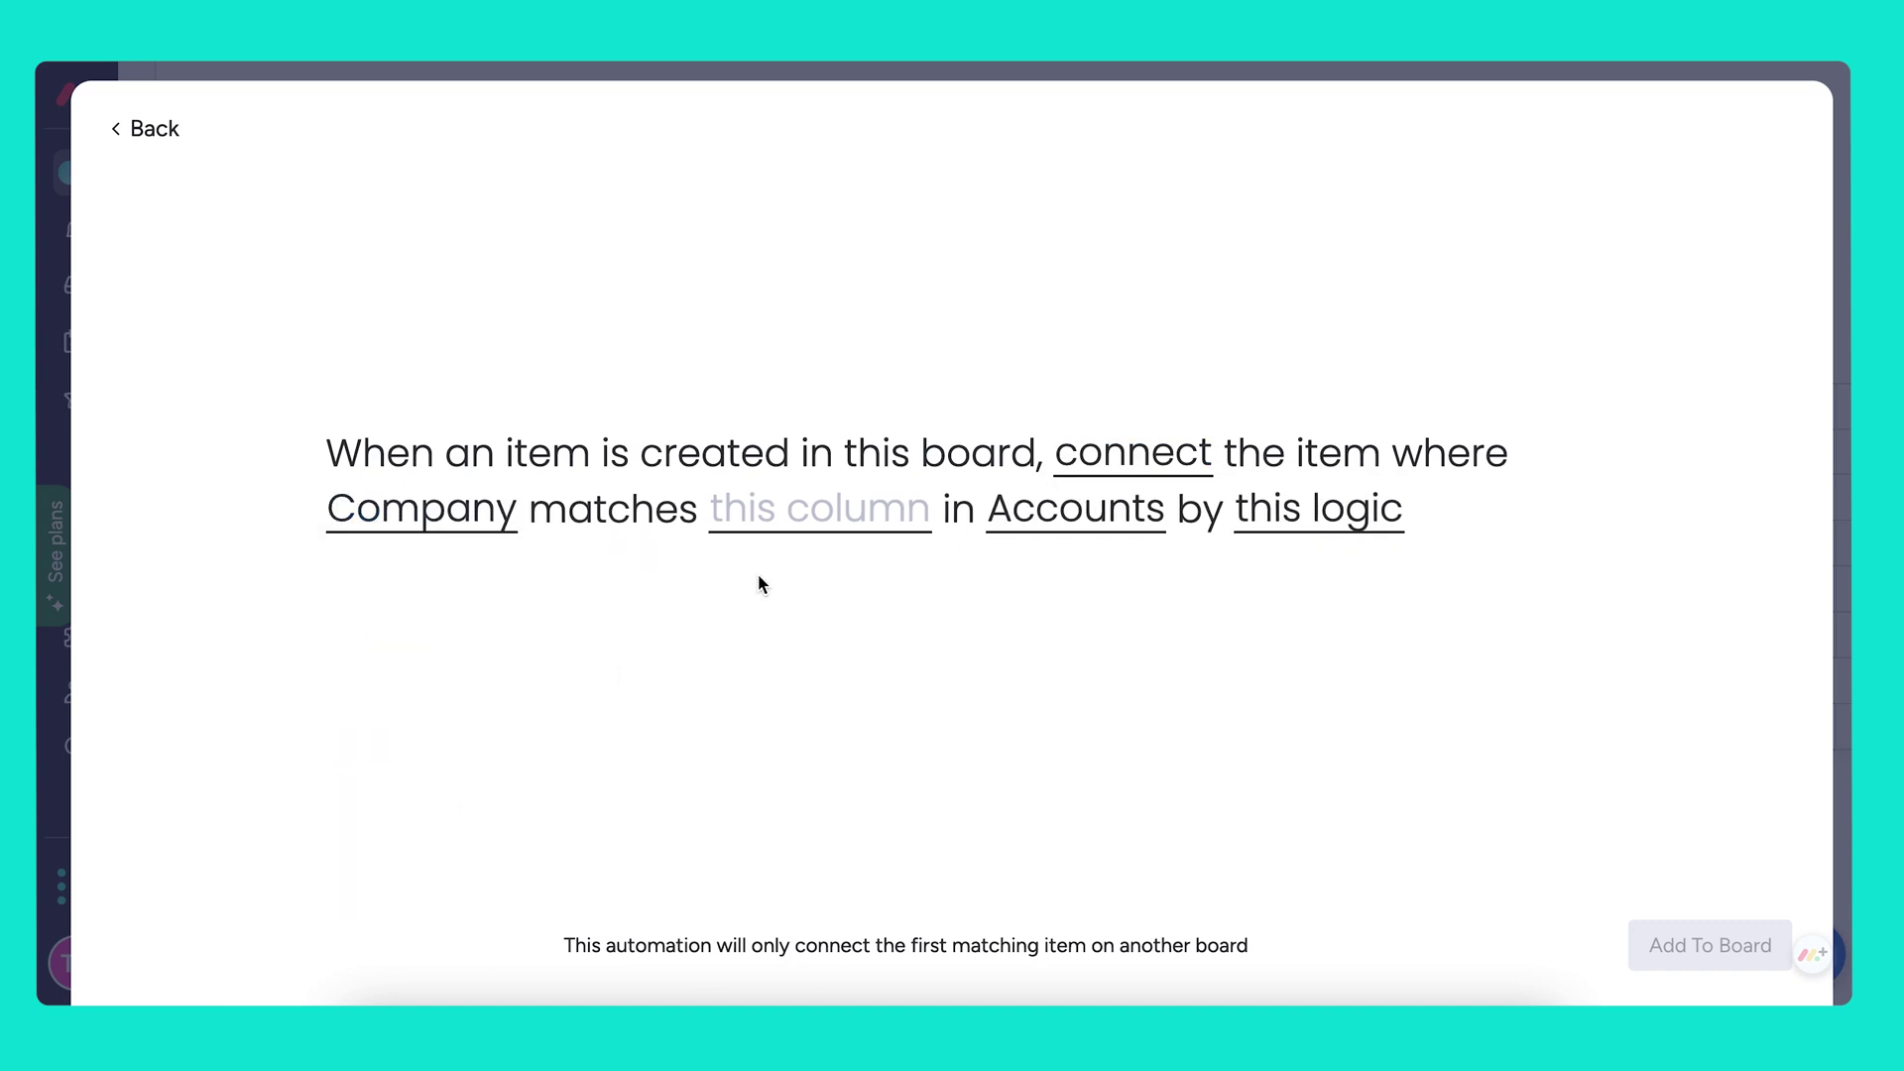
click(819, 514)
click(808, 606)
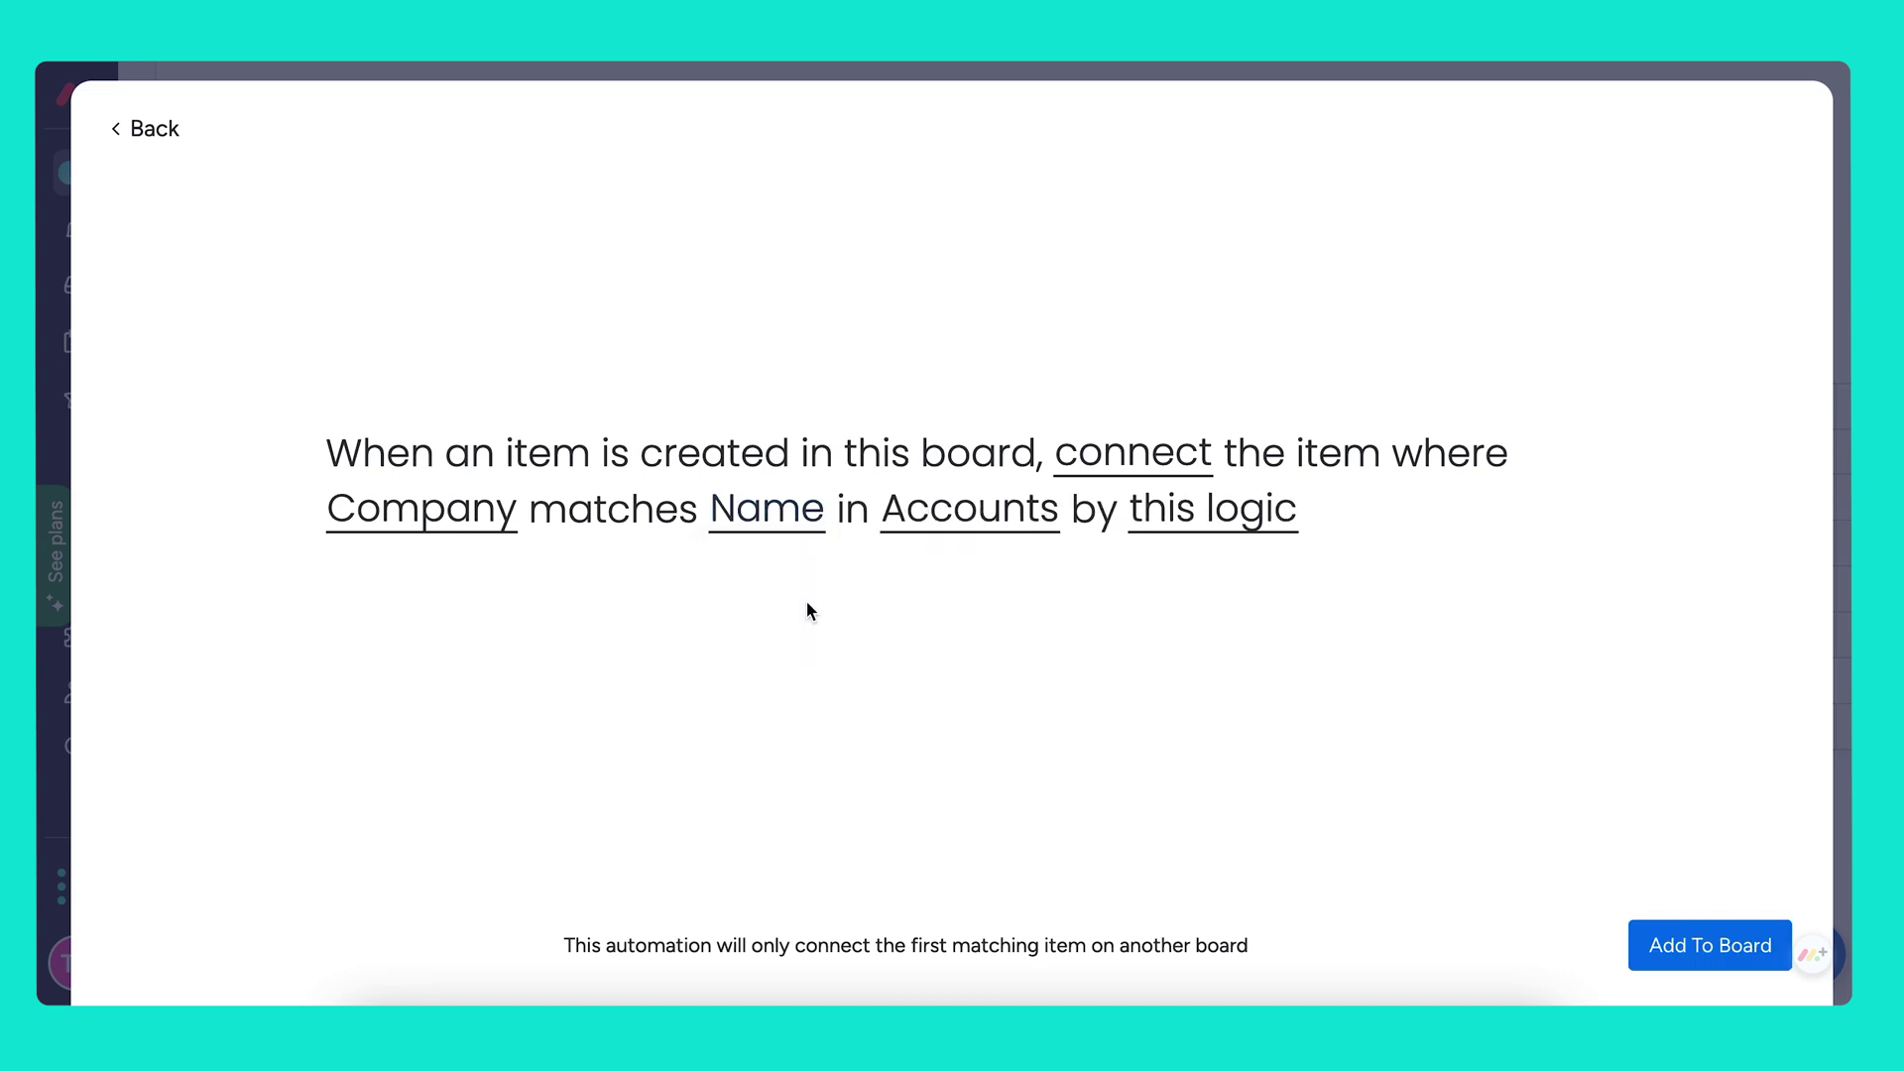
click(1206, 524)
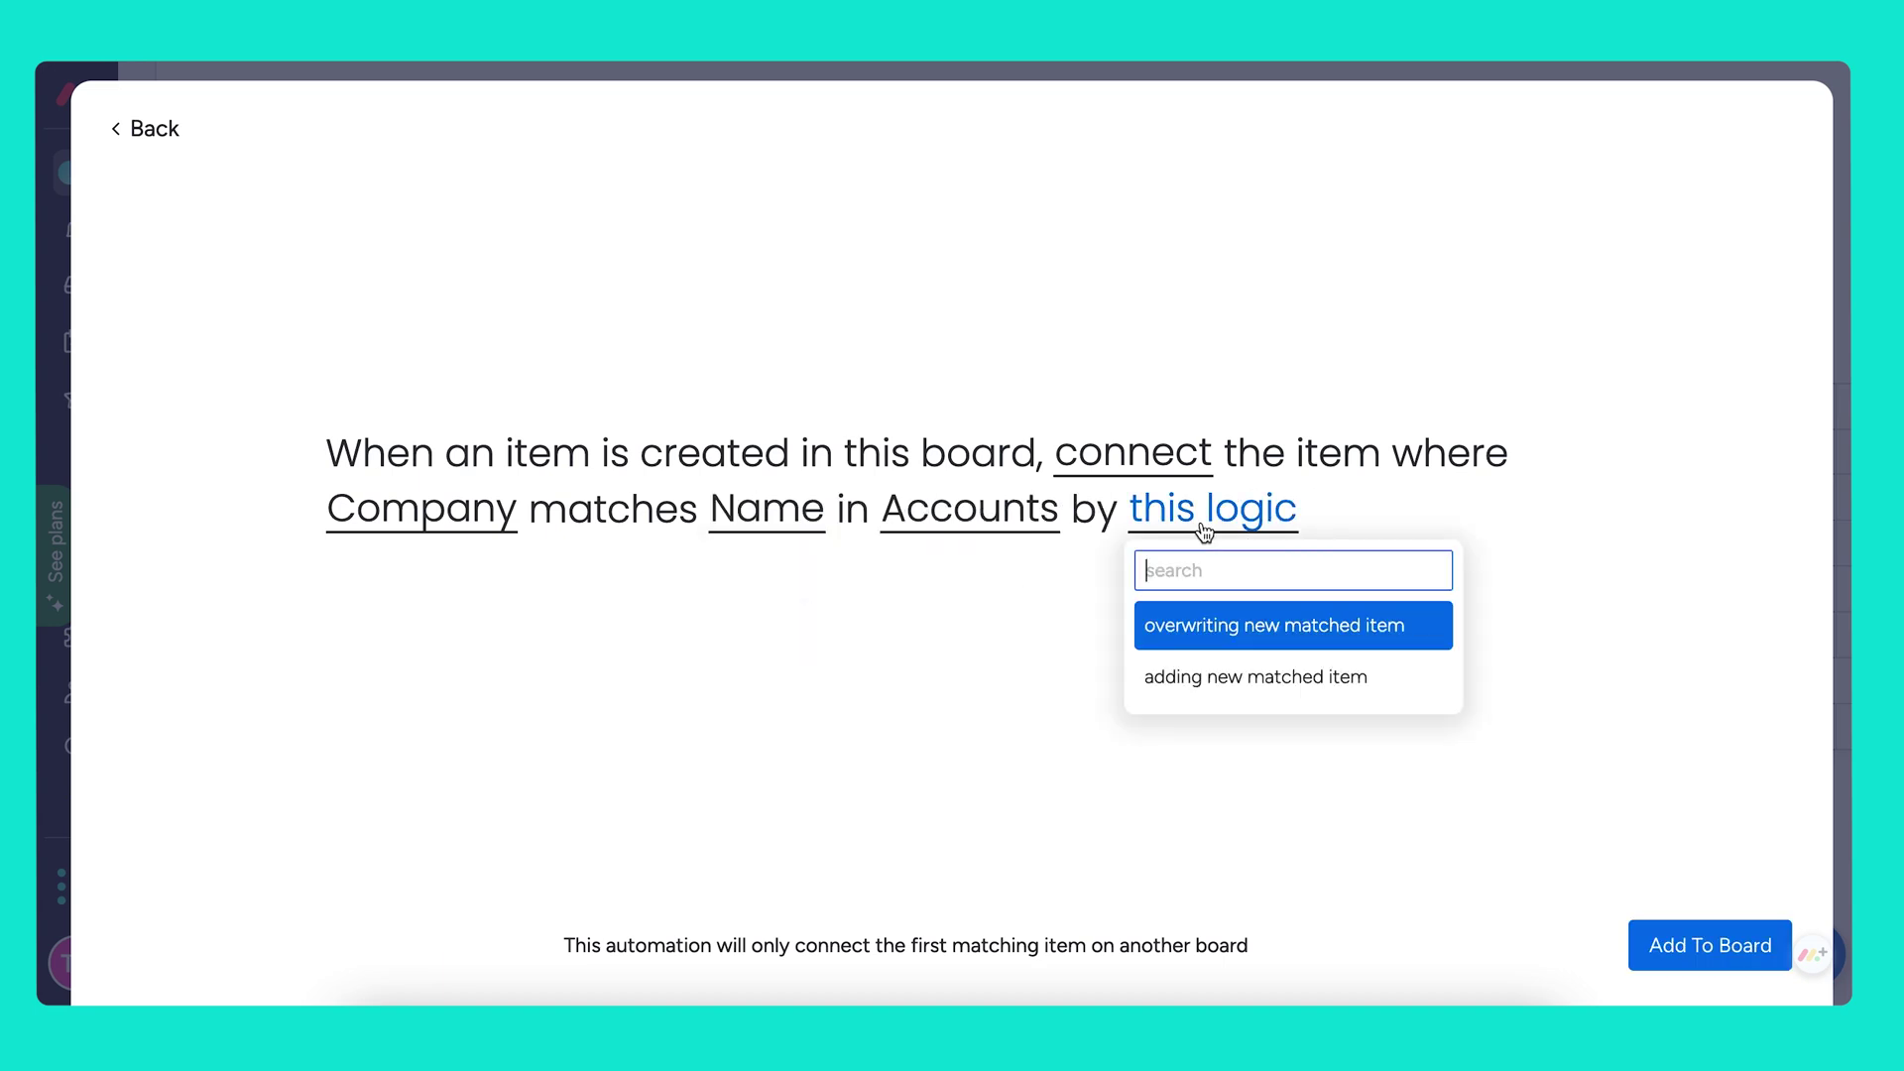
click(1228, 690)
click(1654, 945)
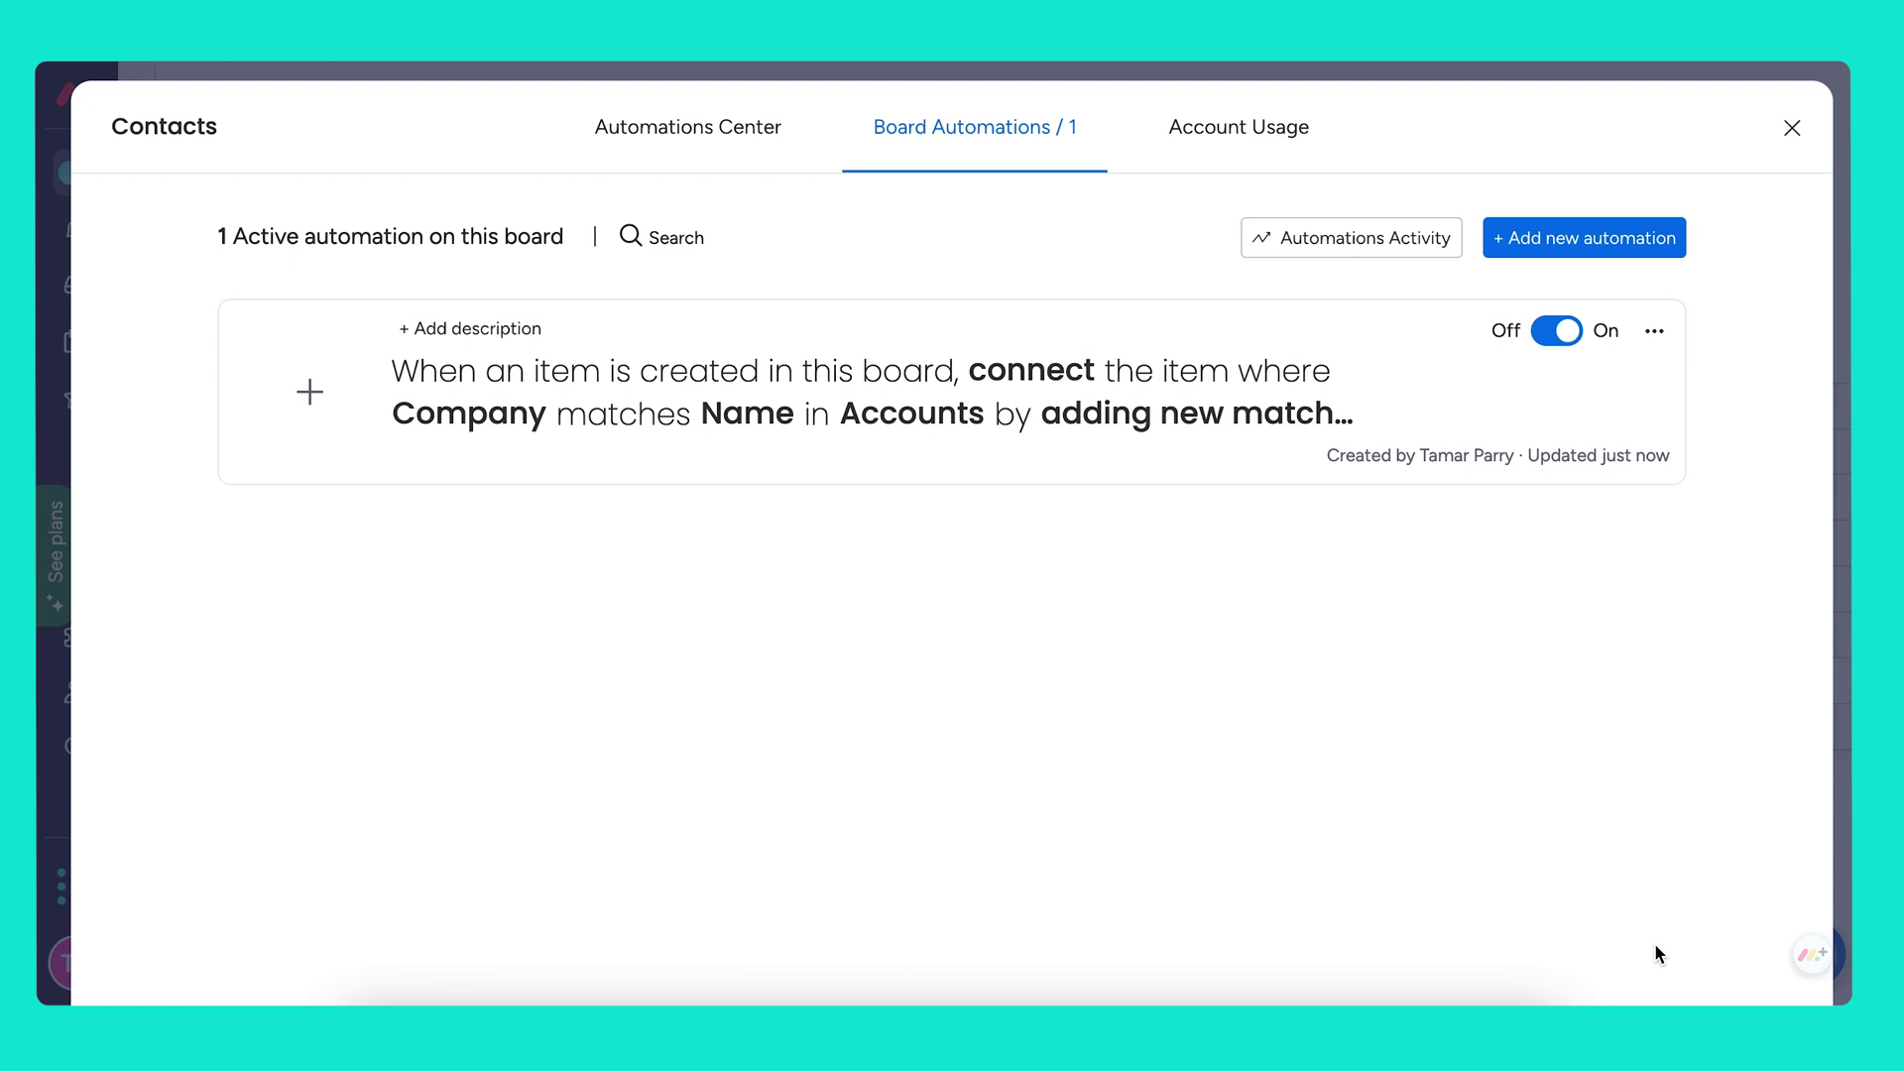
Close the automations window and switch to the Leads board
click(1792, 129)
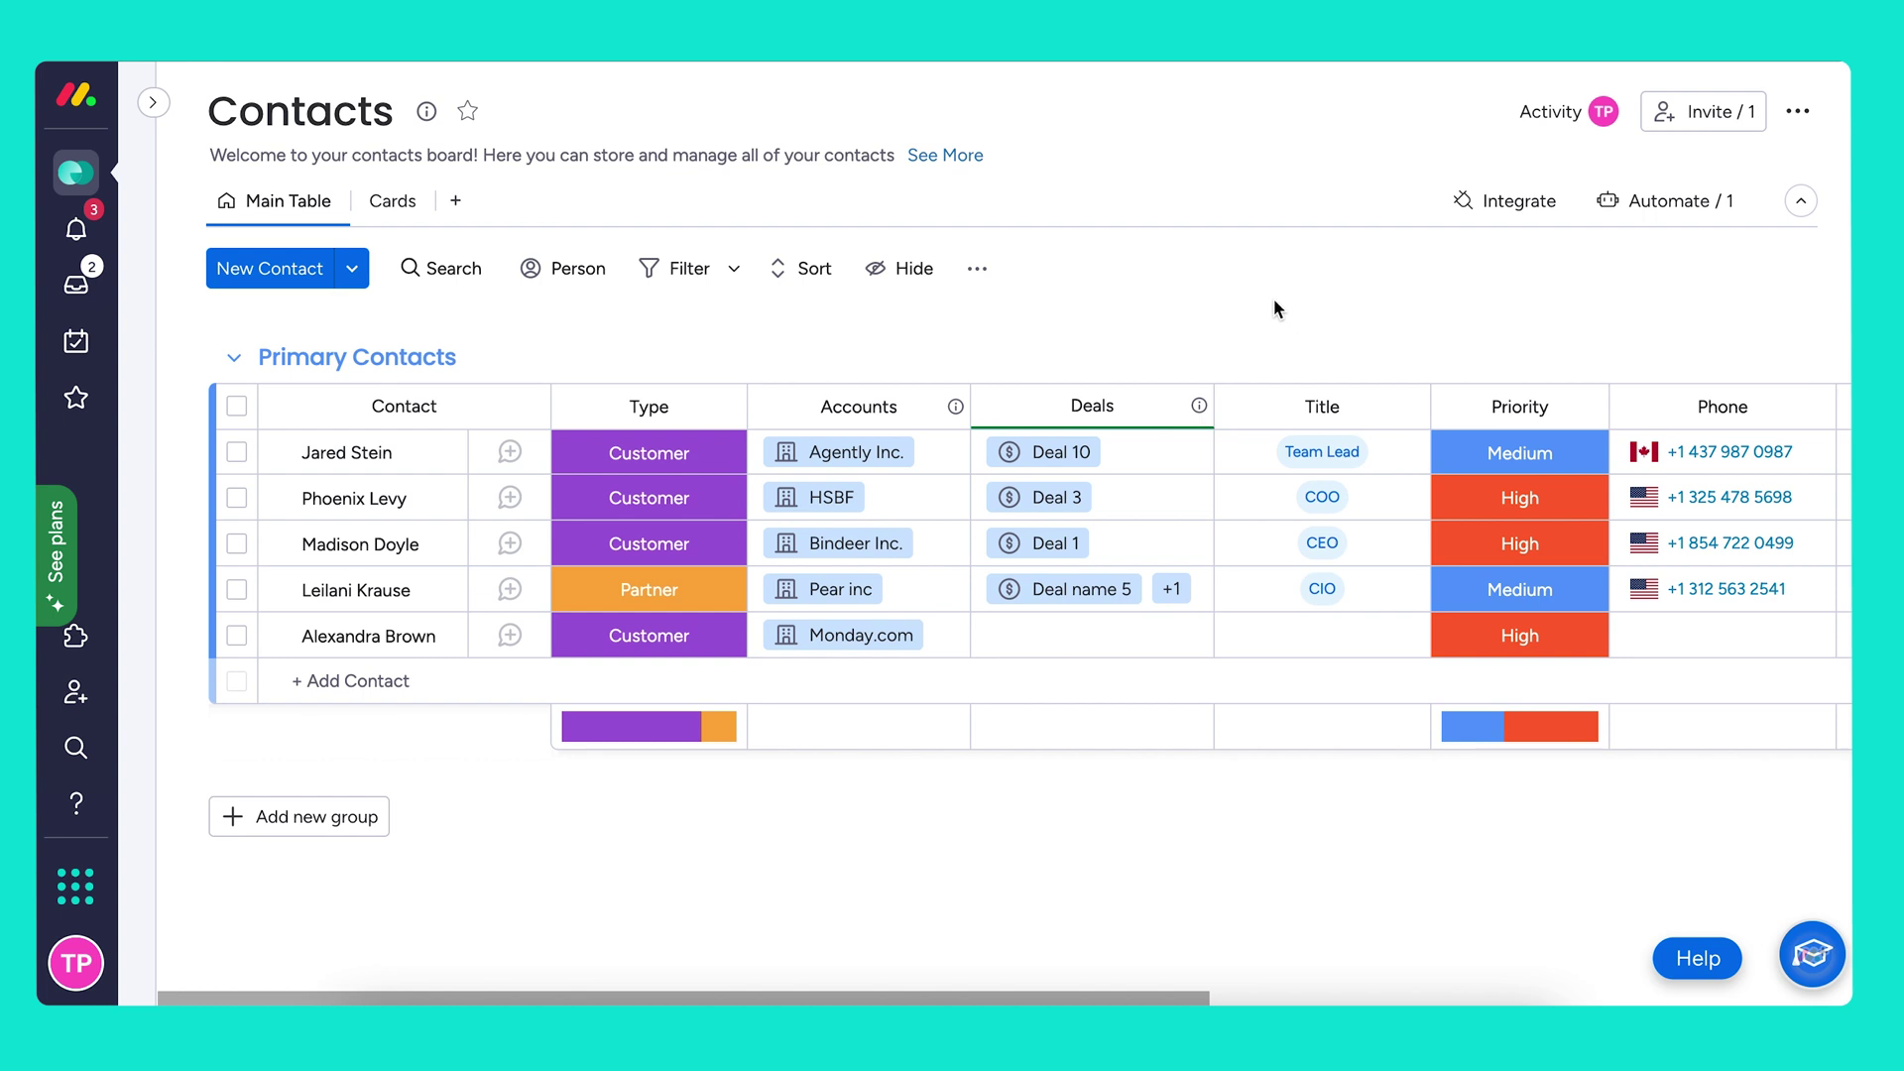
click(164, 104)
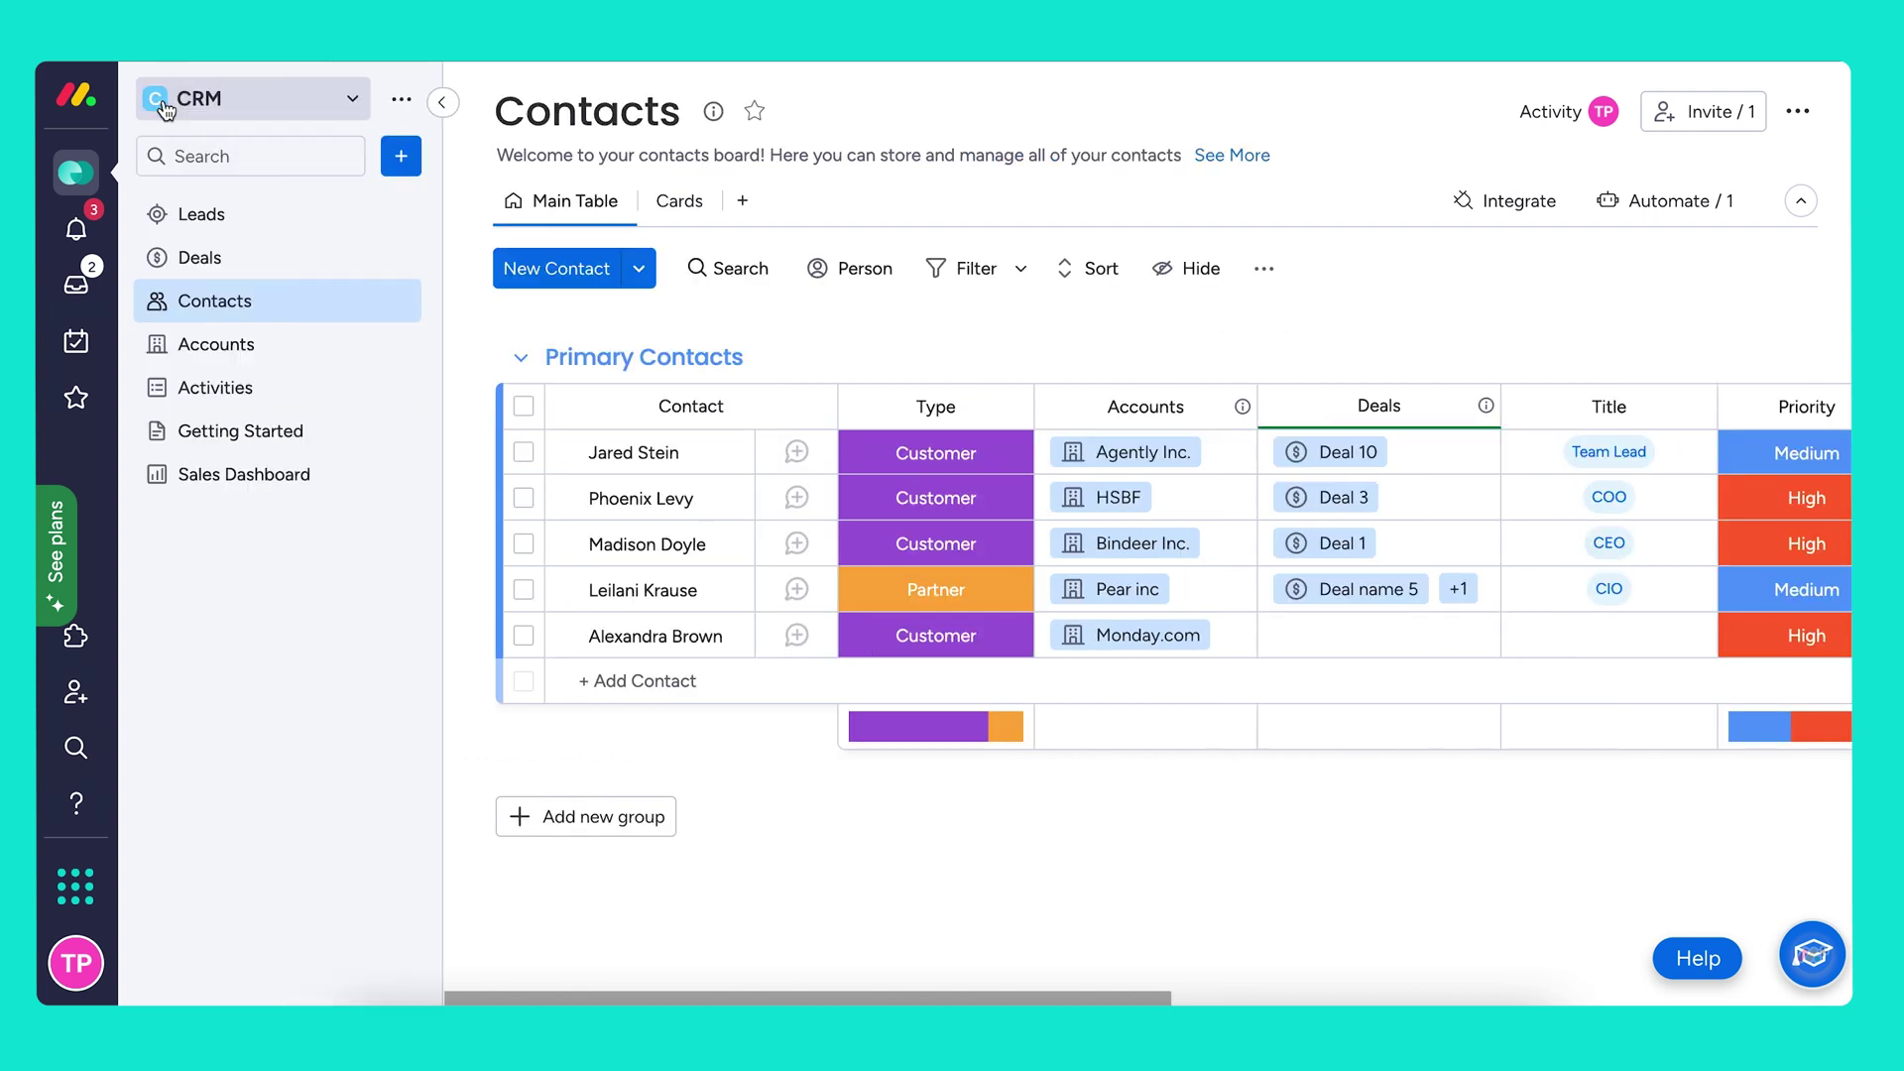
click(238, 226)
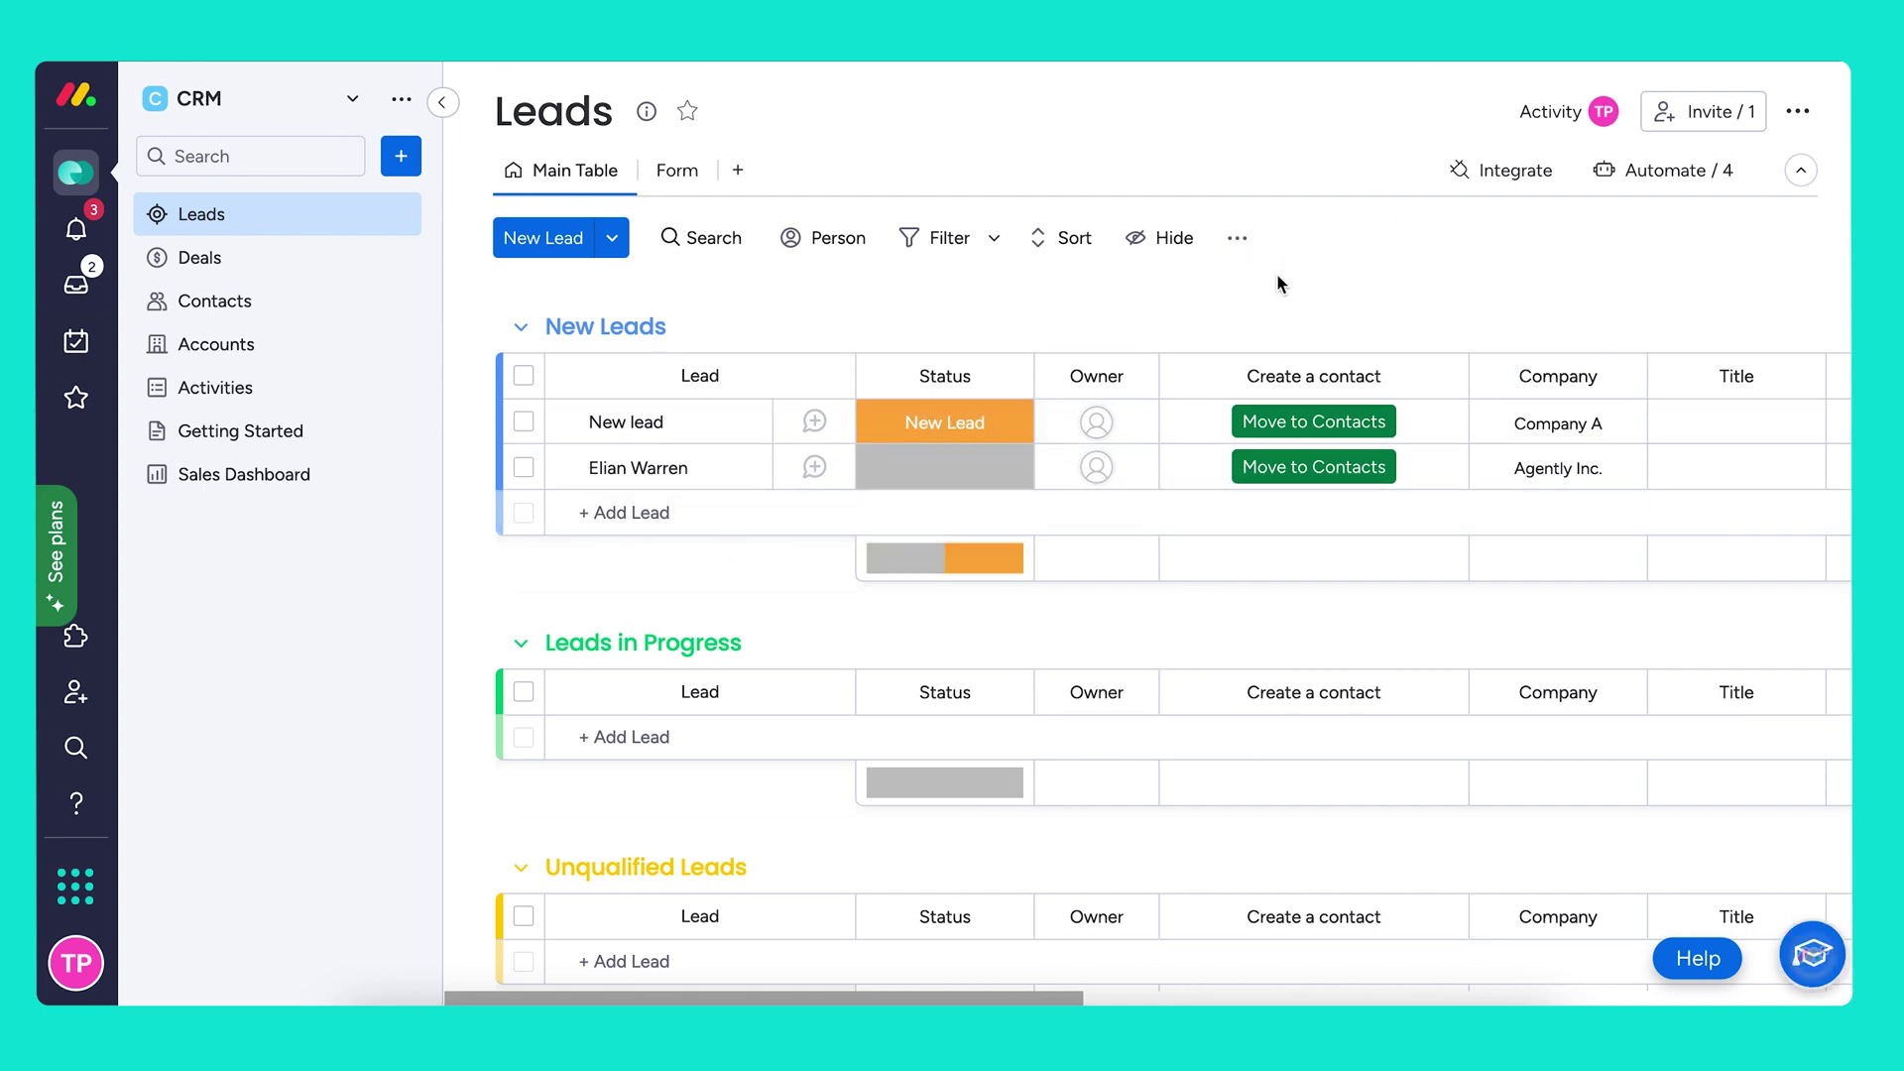
Set the Agently Inc. lead to Qualified, move it to Contacts, and open Contacts
click(996, 486)
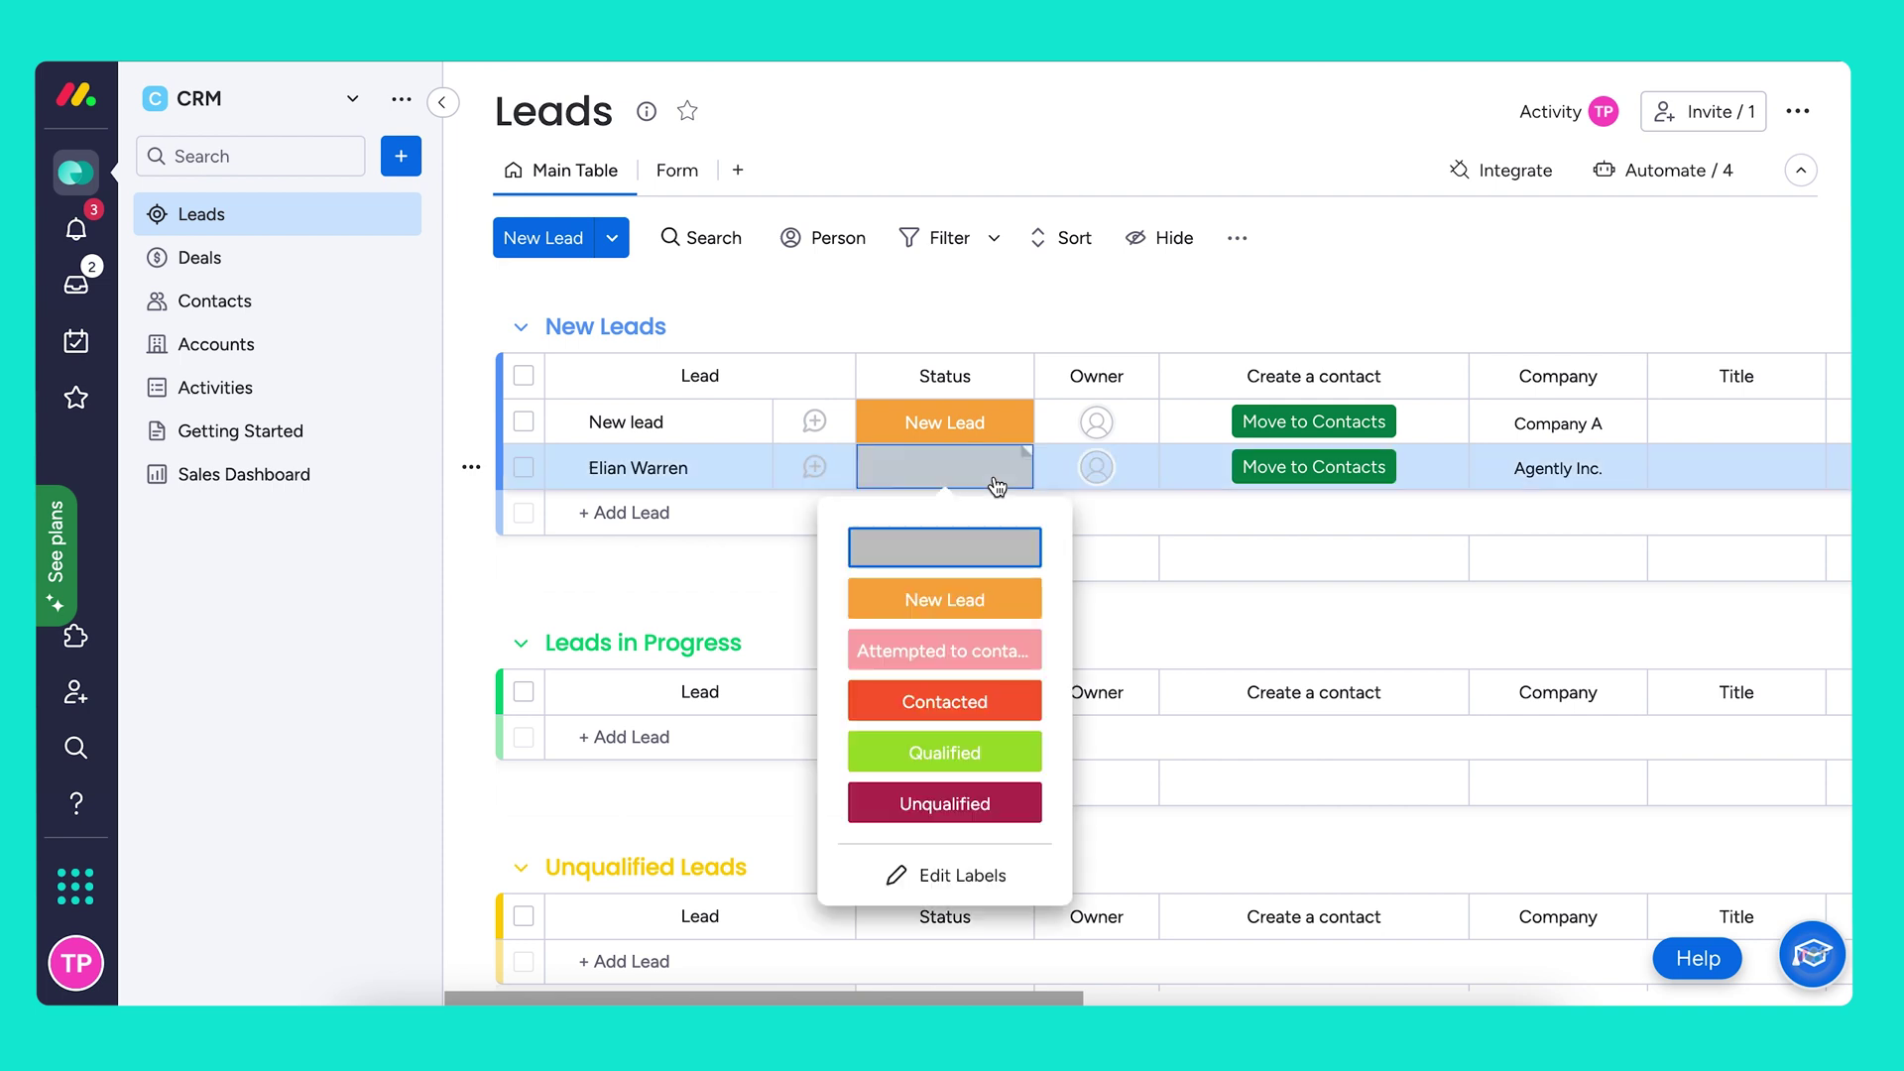
click(989, 758)
click(1351, 482)
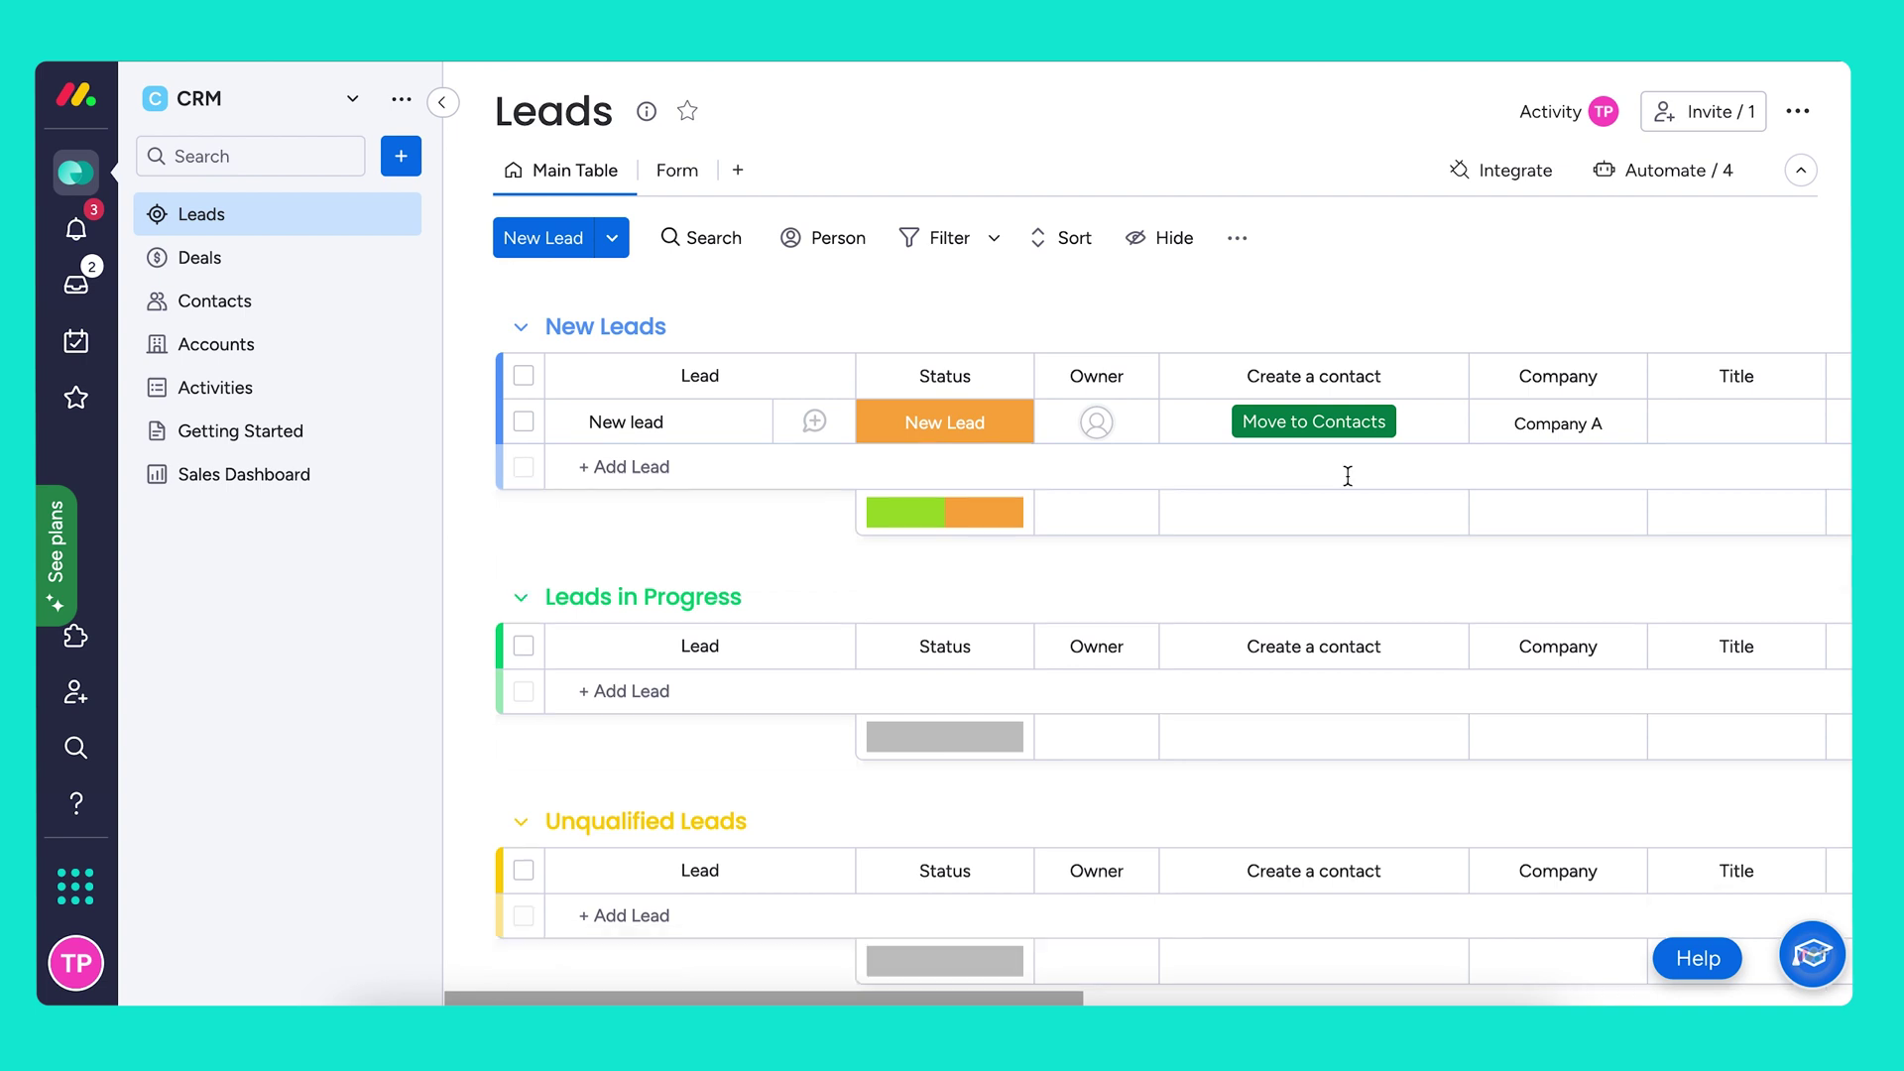
click(349, 300)
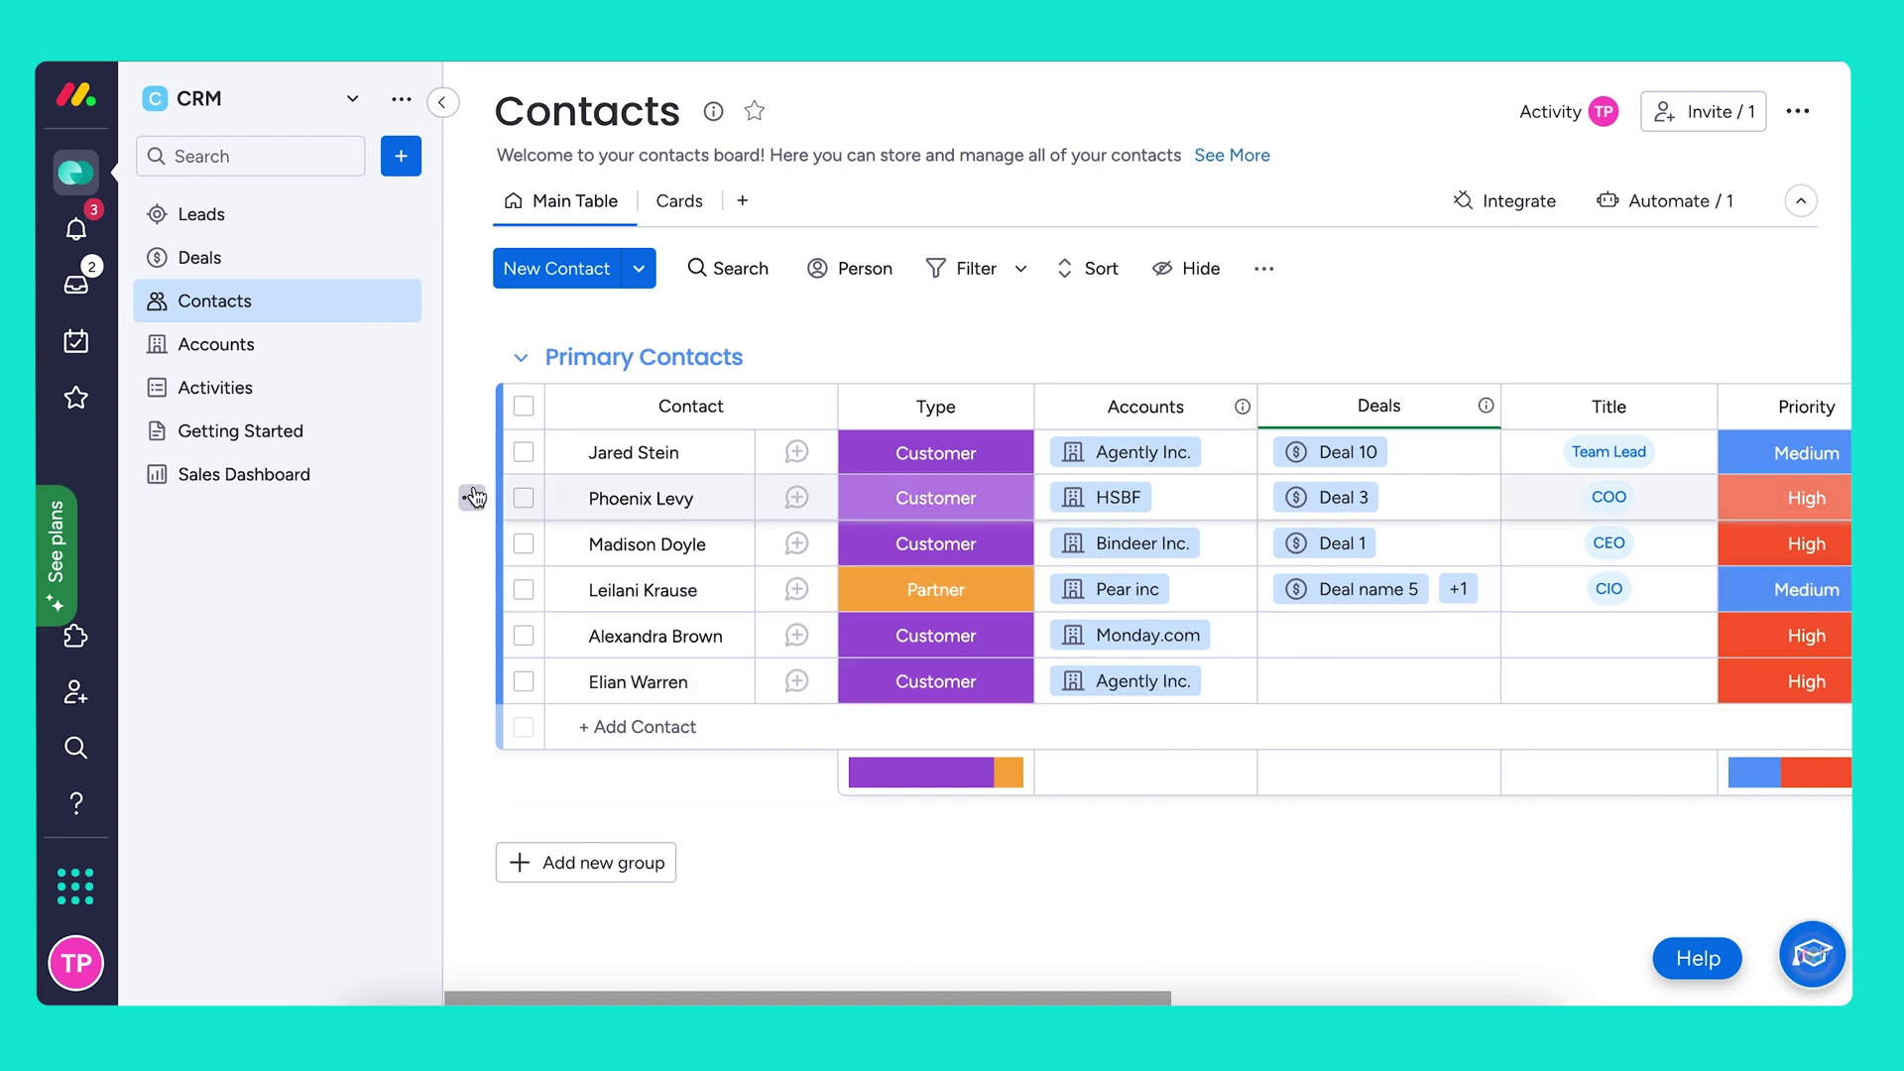
Check Agently Inc.'s linked contacts in Accounts, then return to Contacts and hide the board list
click(256, 347)
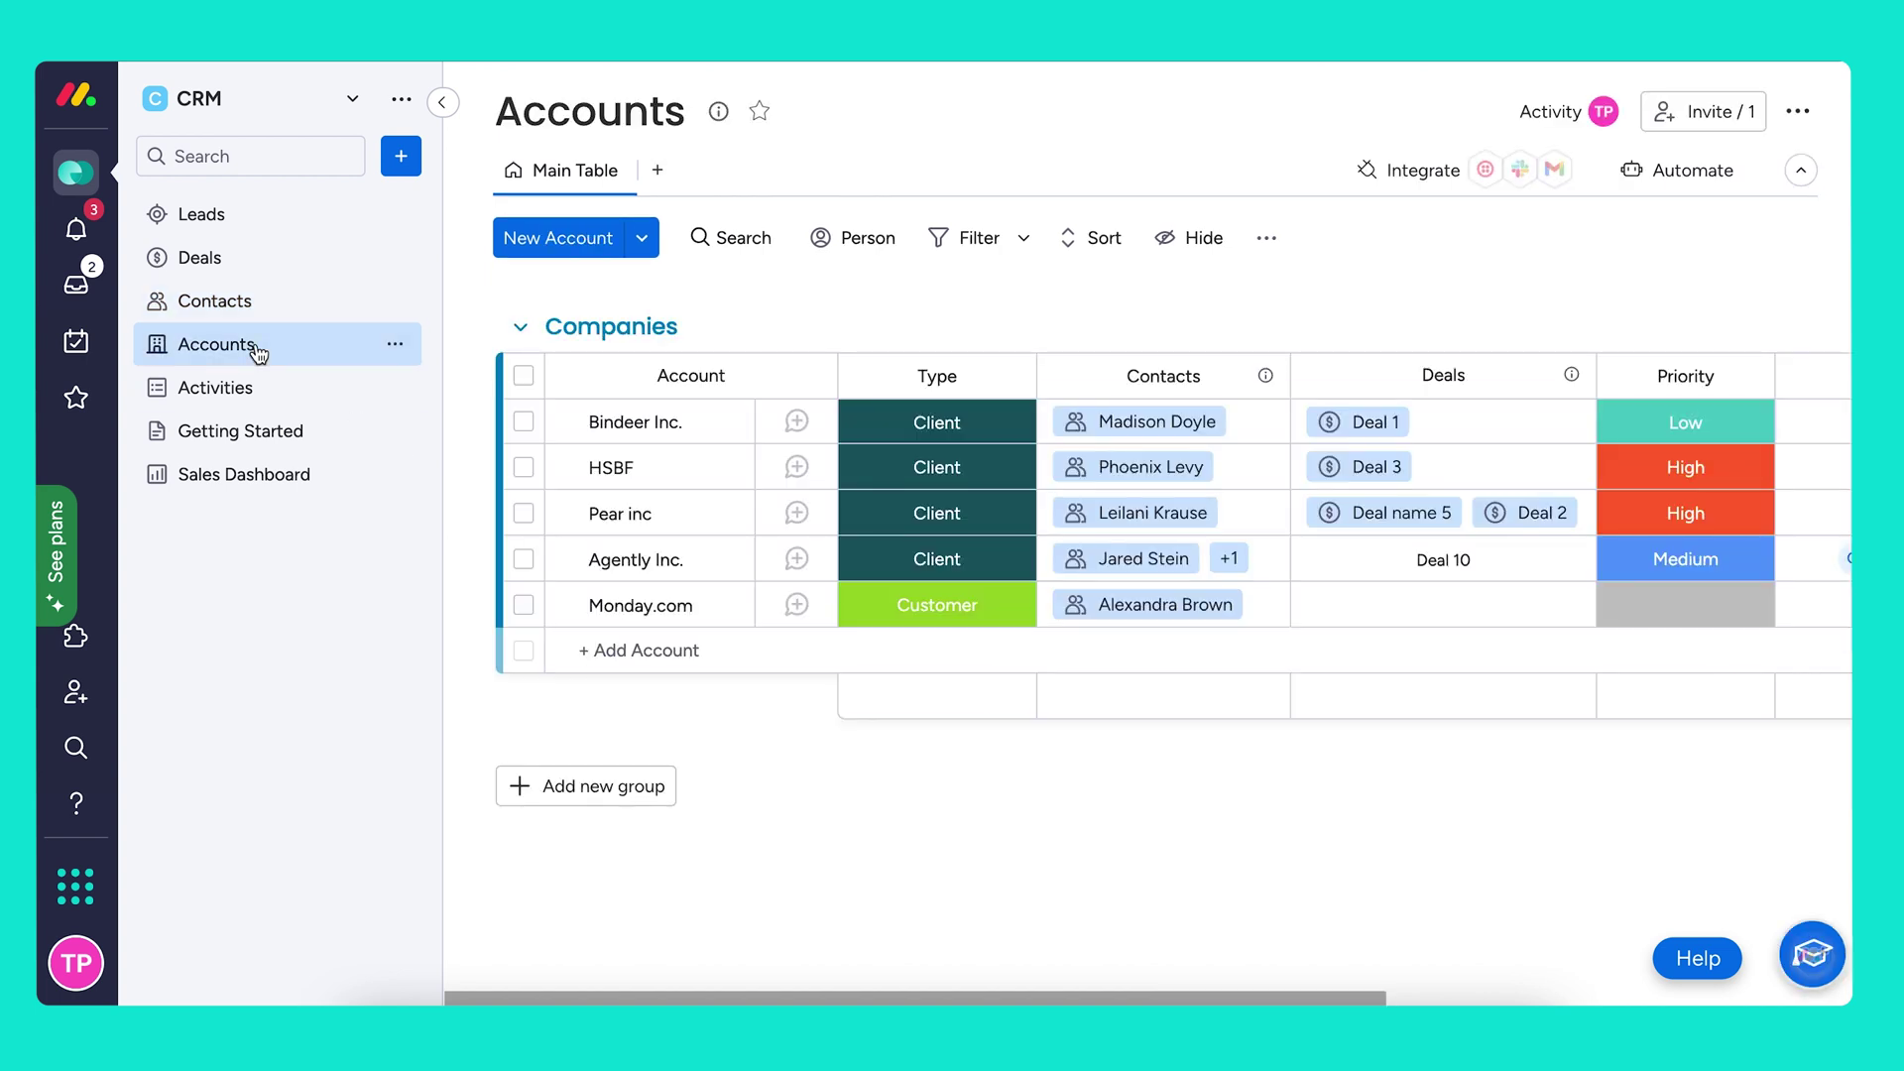
click(1252, 561)
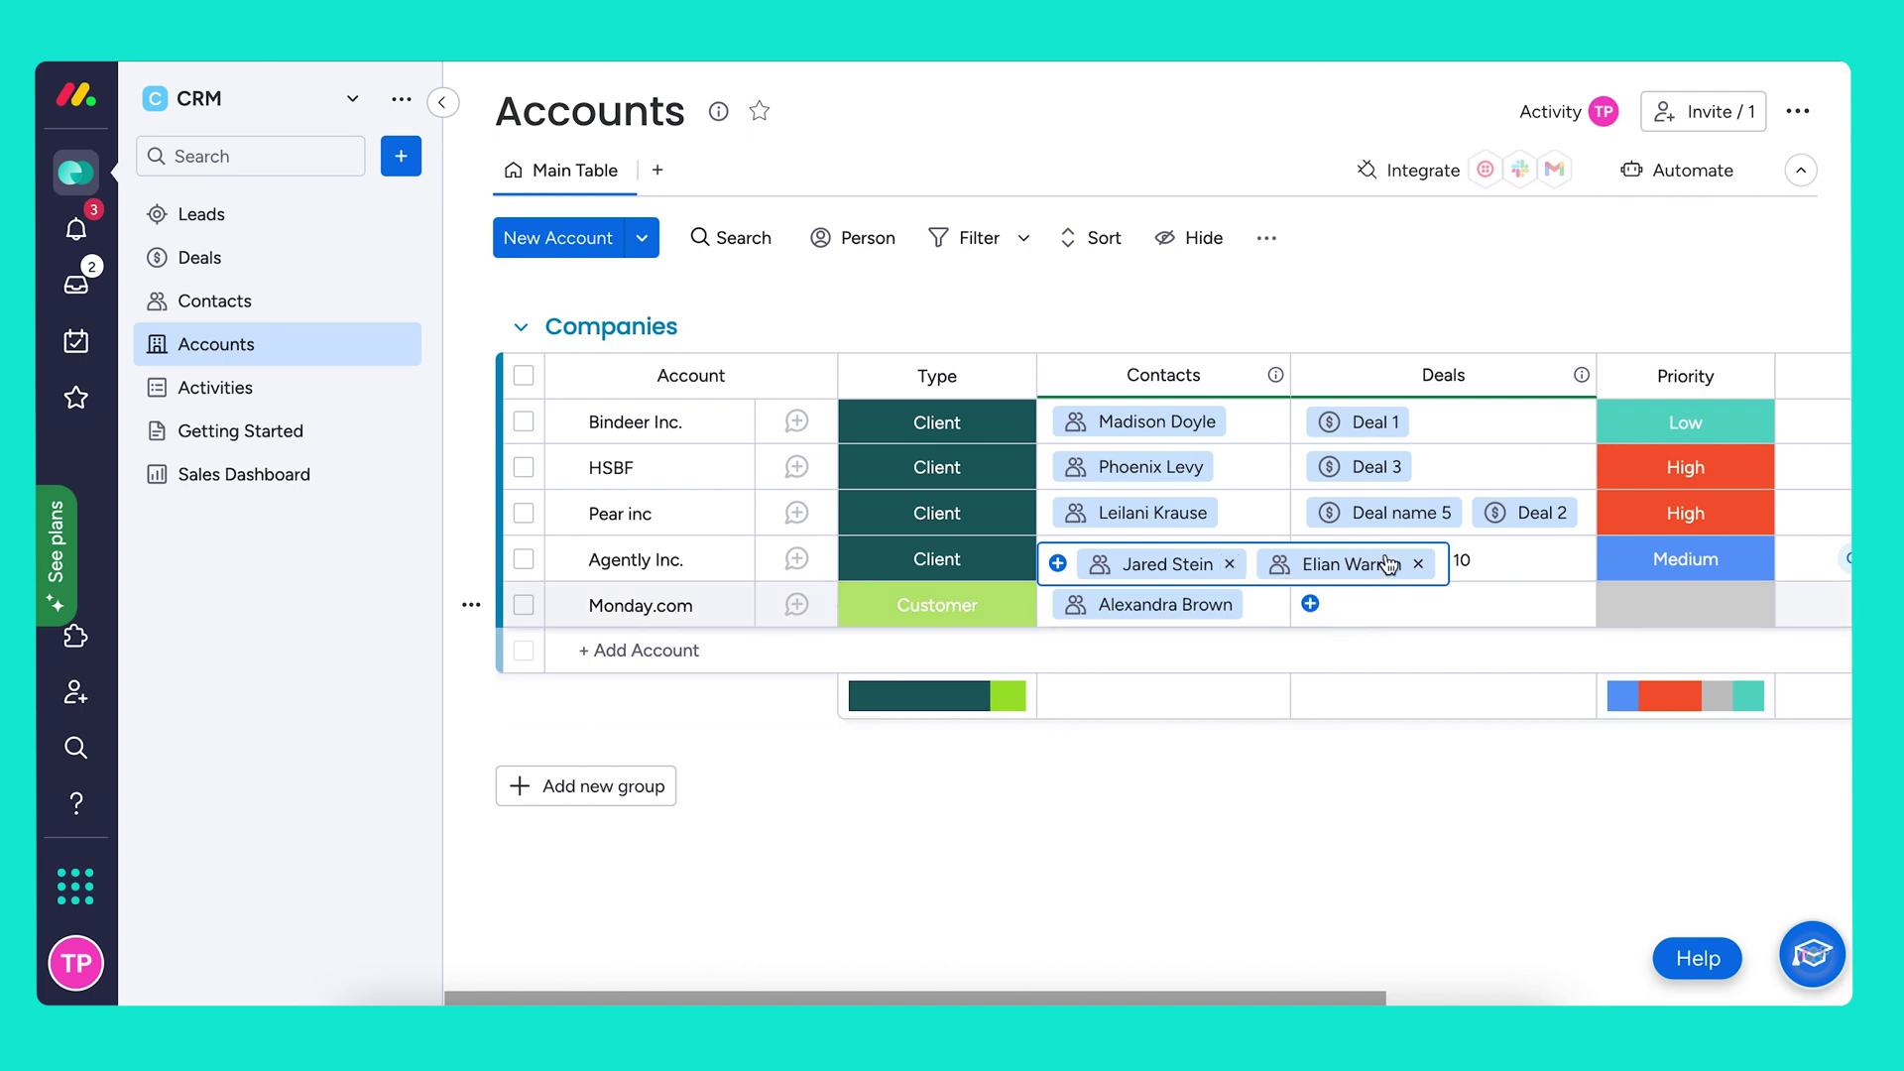
click(986, 800)
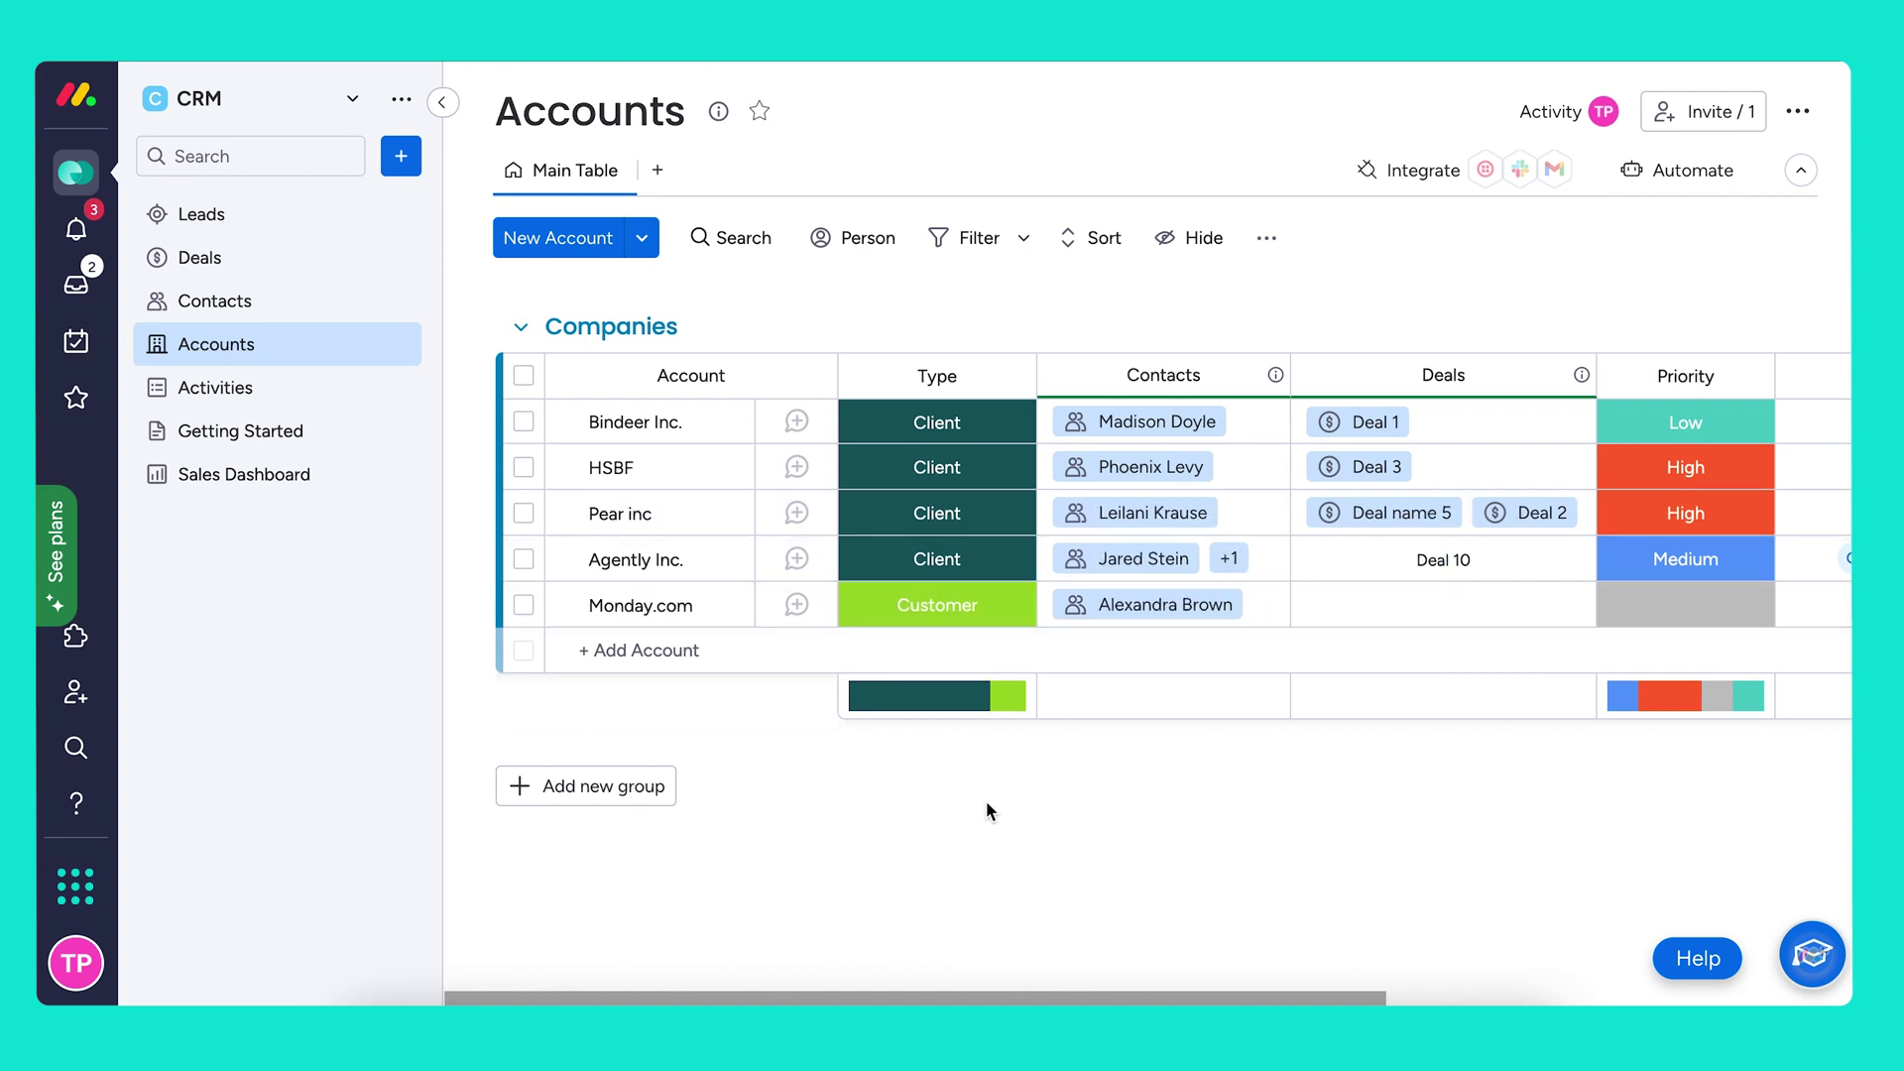
click(234, 298)
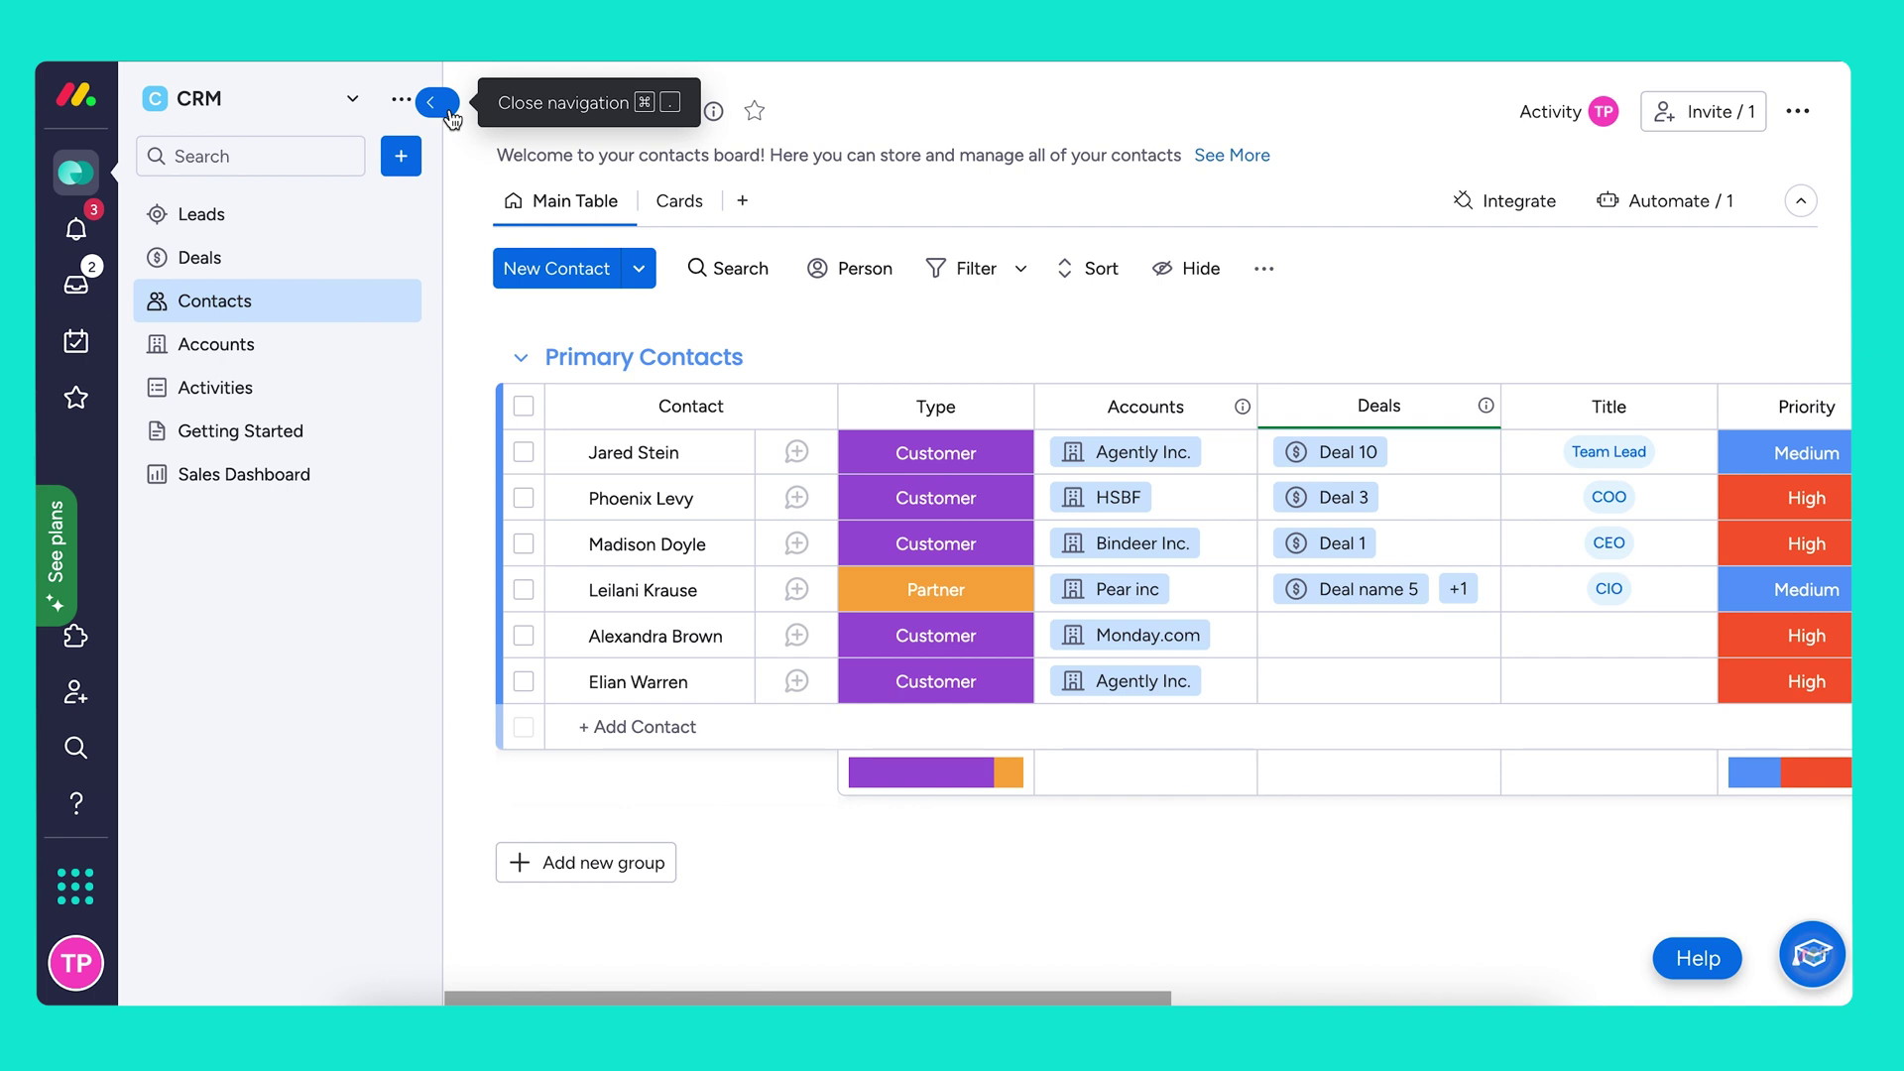
click(443, 107)
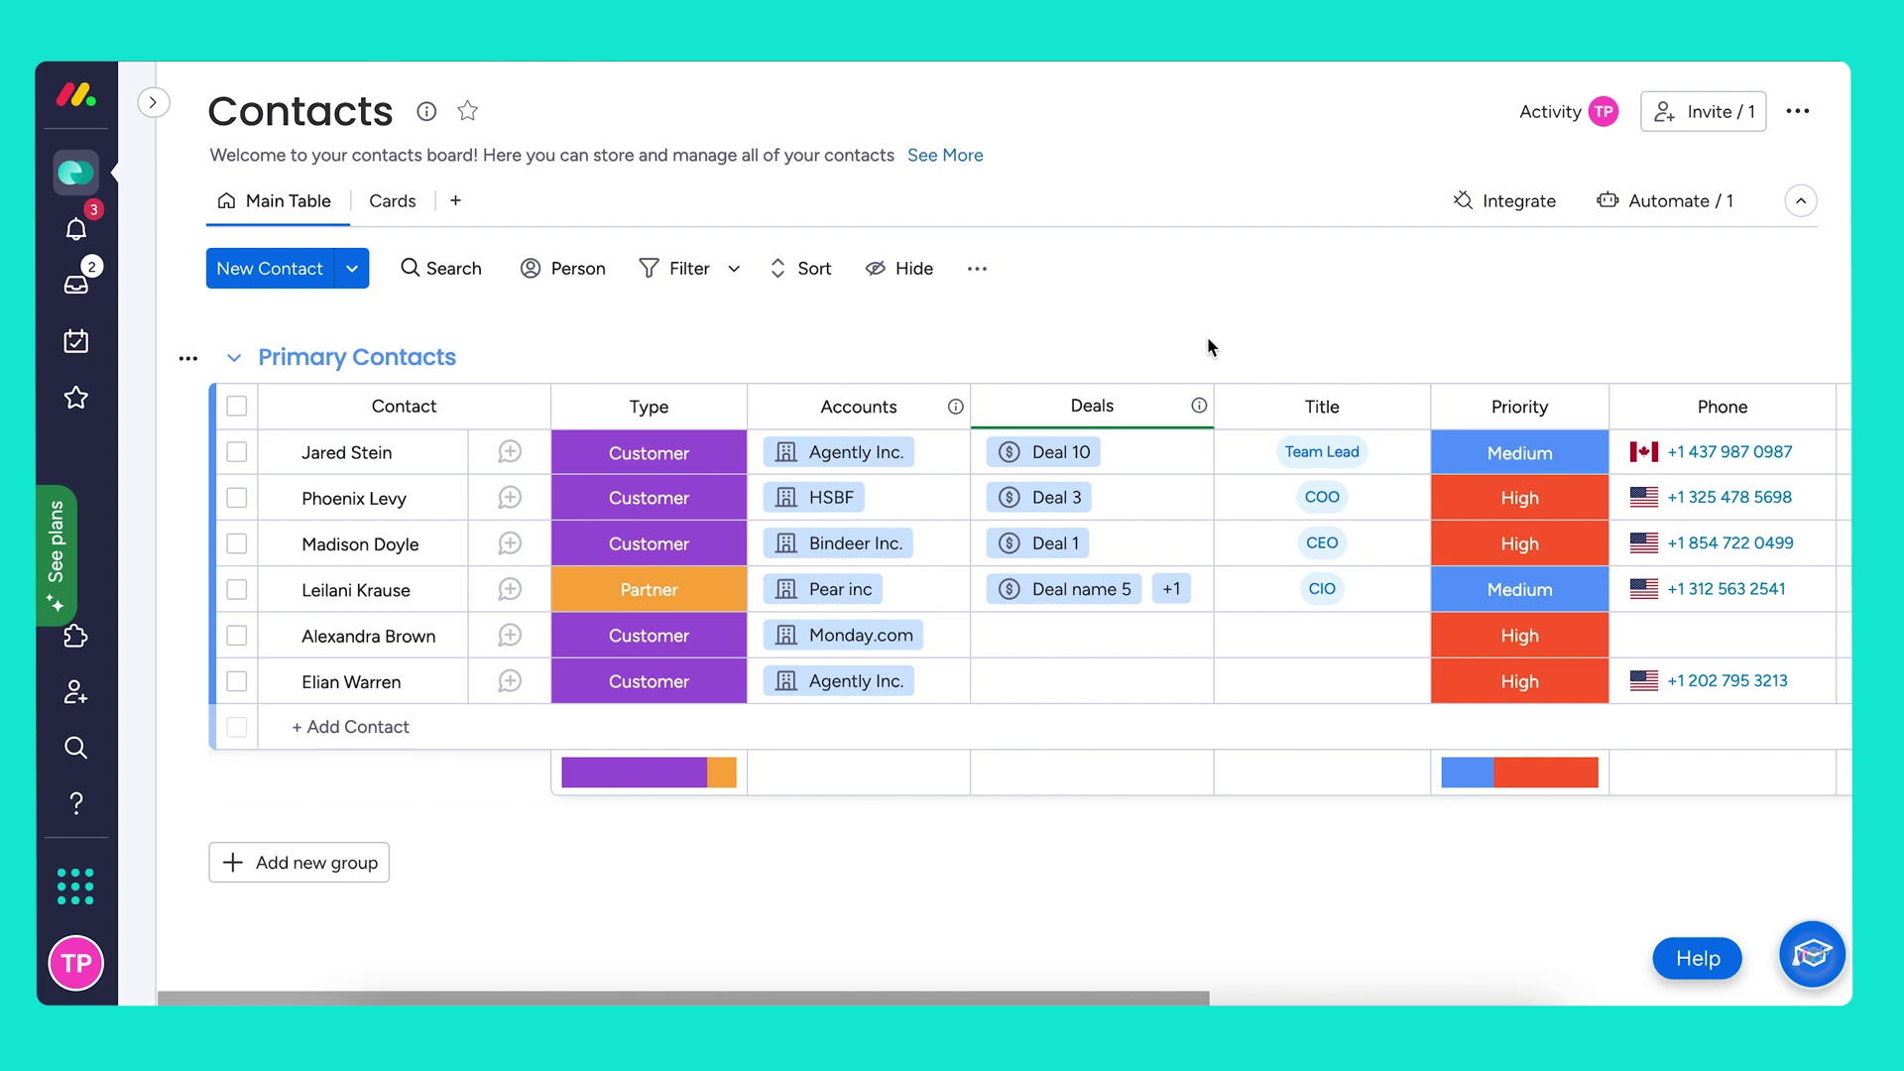
Start a custom Contacts automation: when an item is moved to the board, create and connect an item
click(1666, 205)
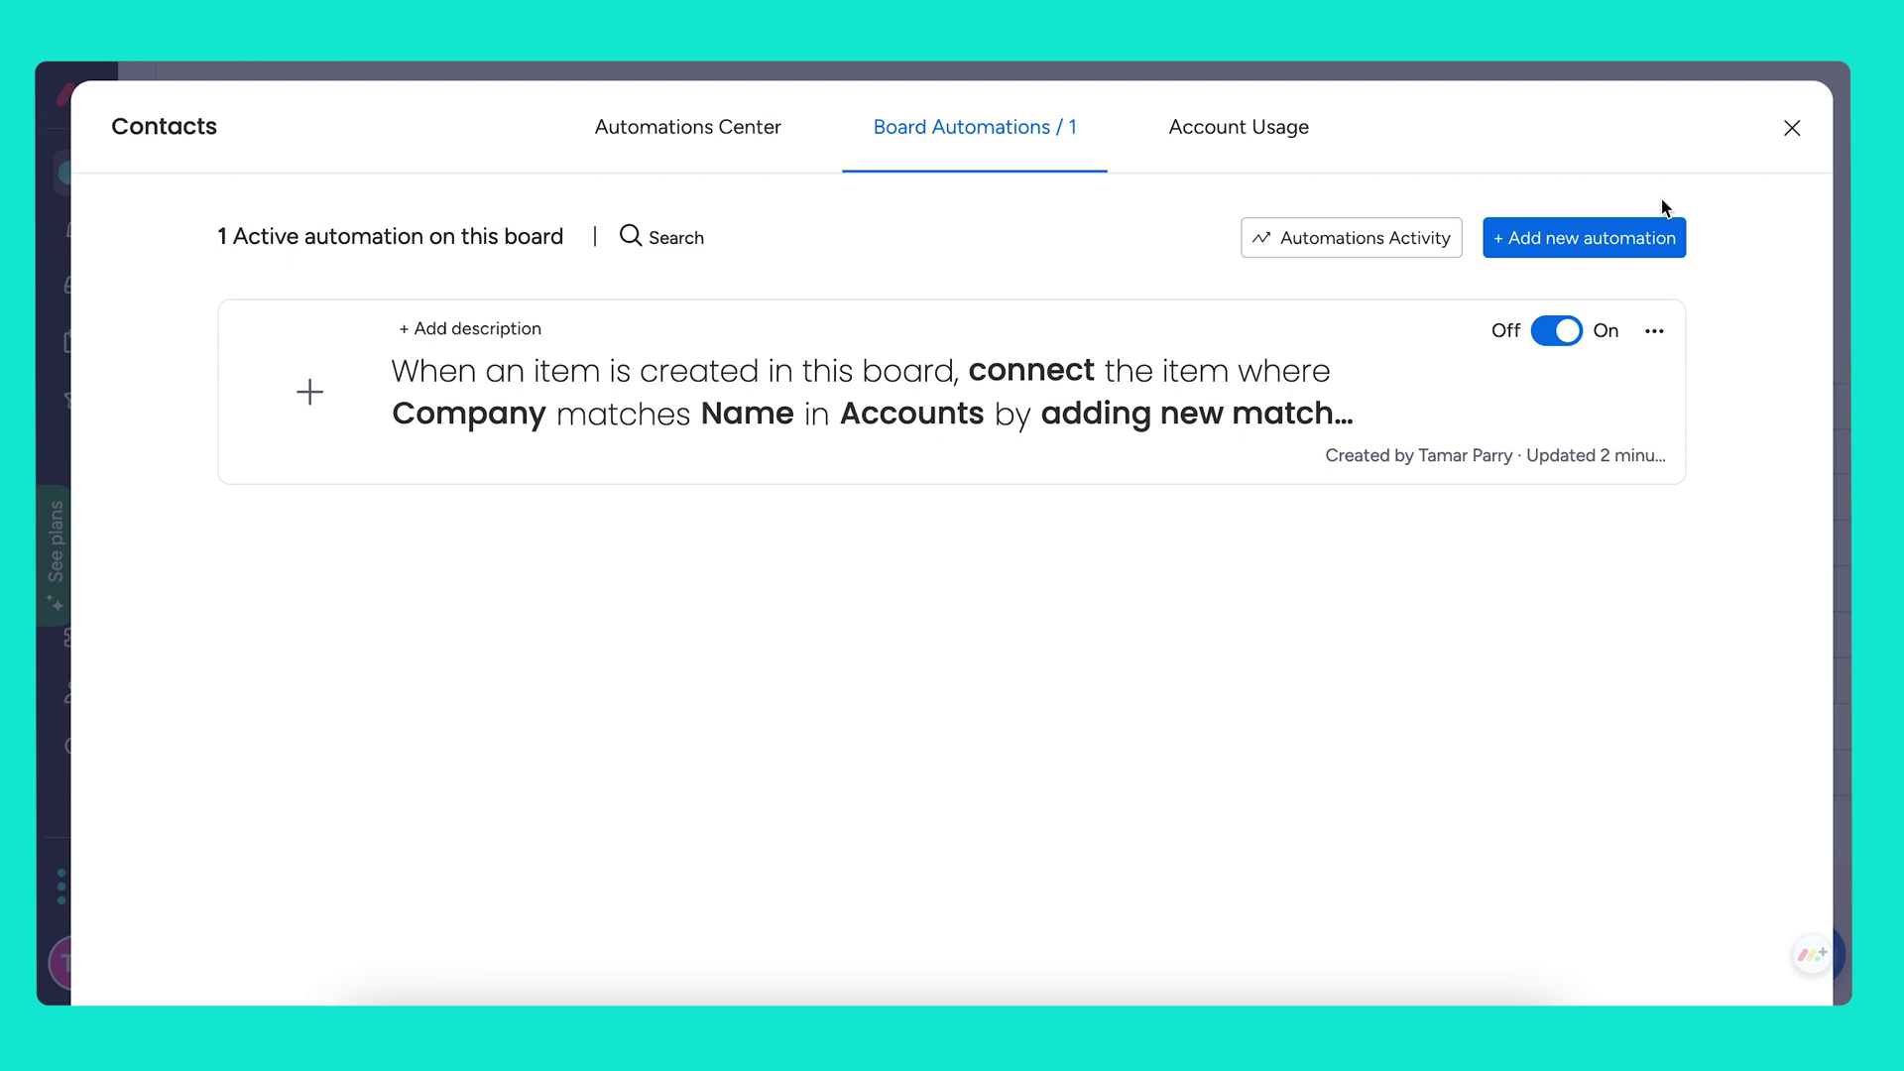
click(1632, 243)
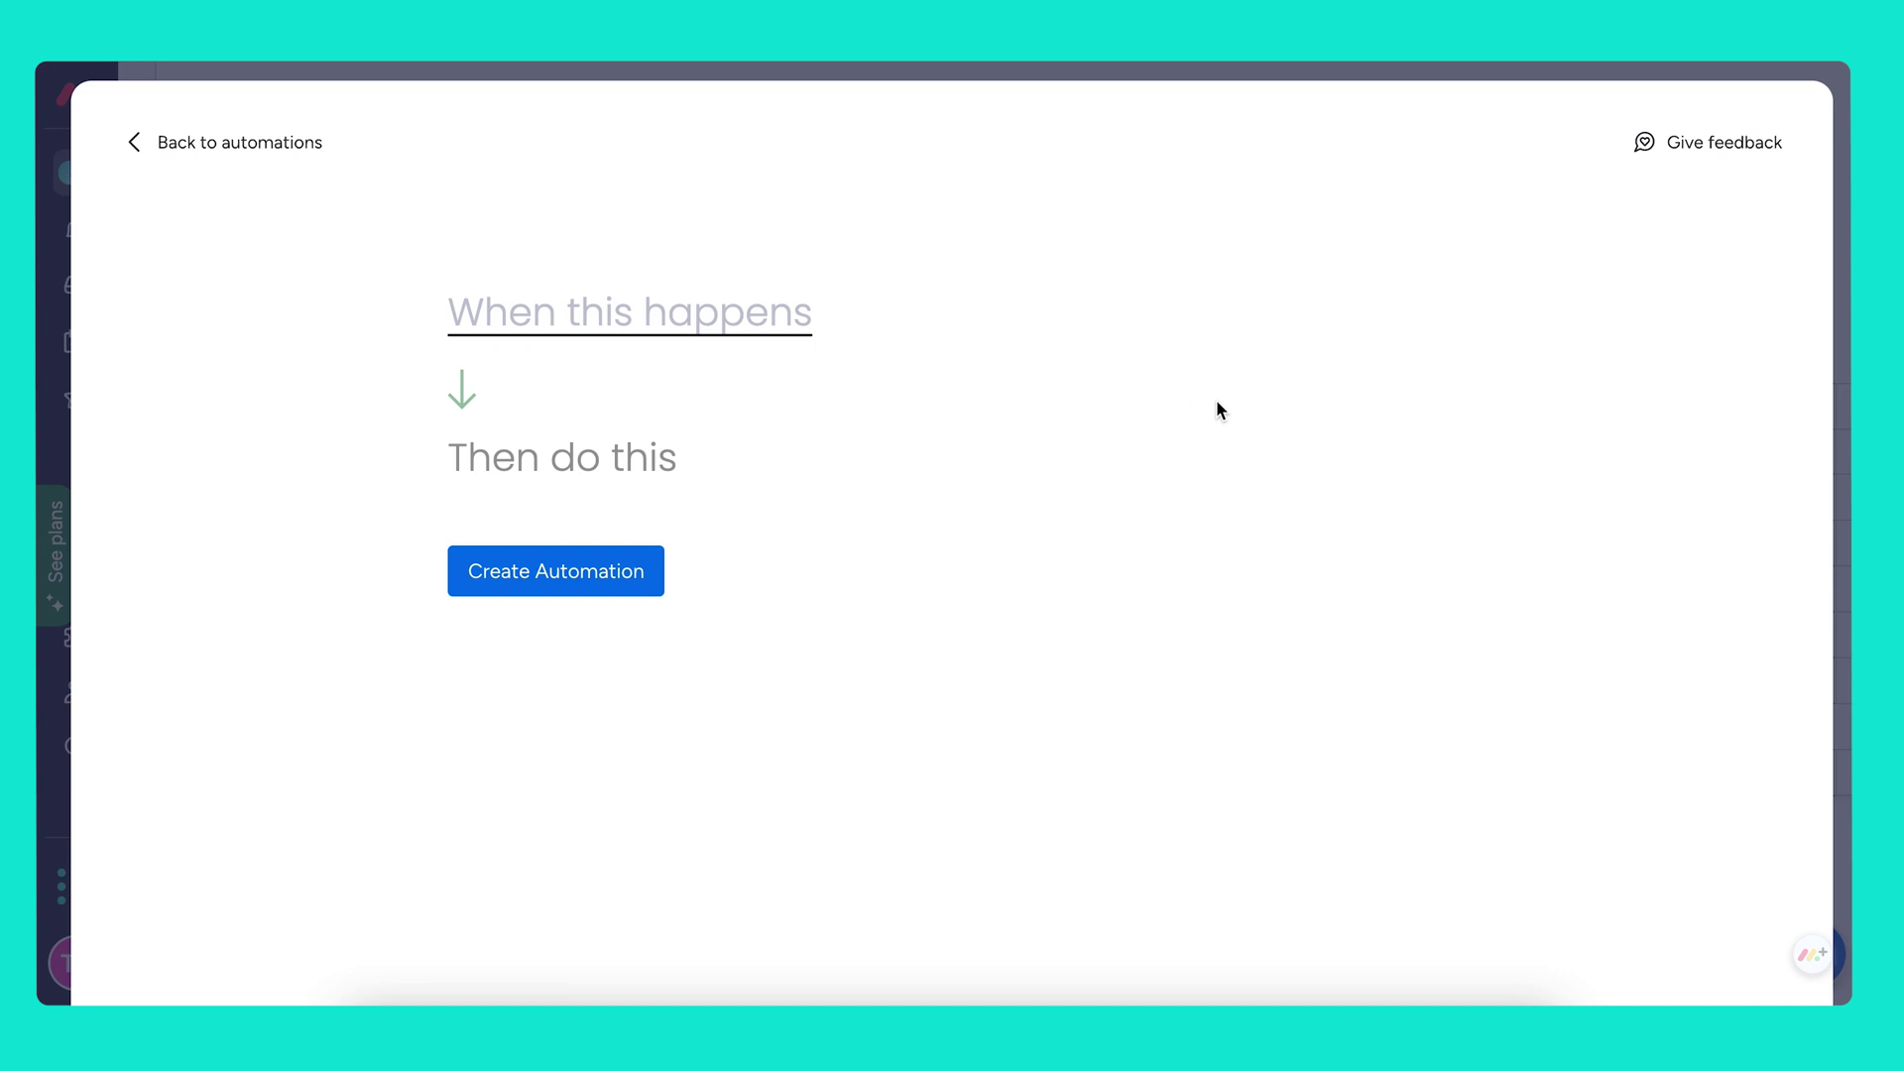
click(651, 319)
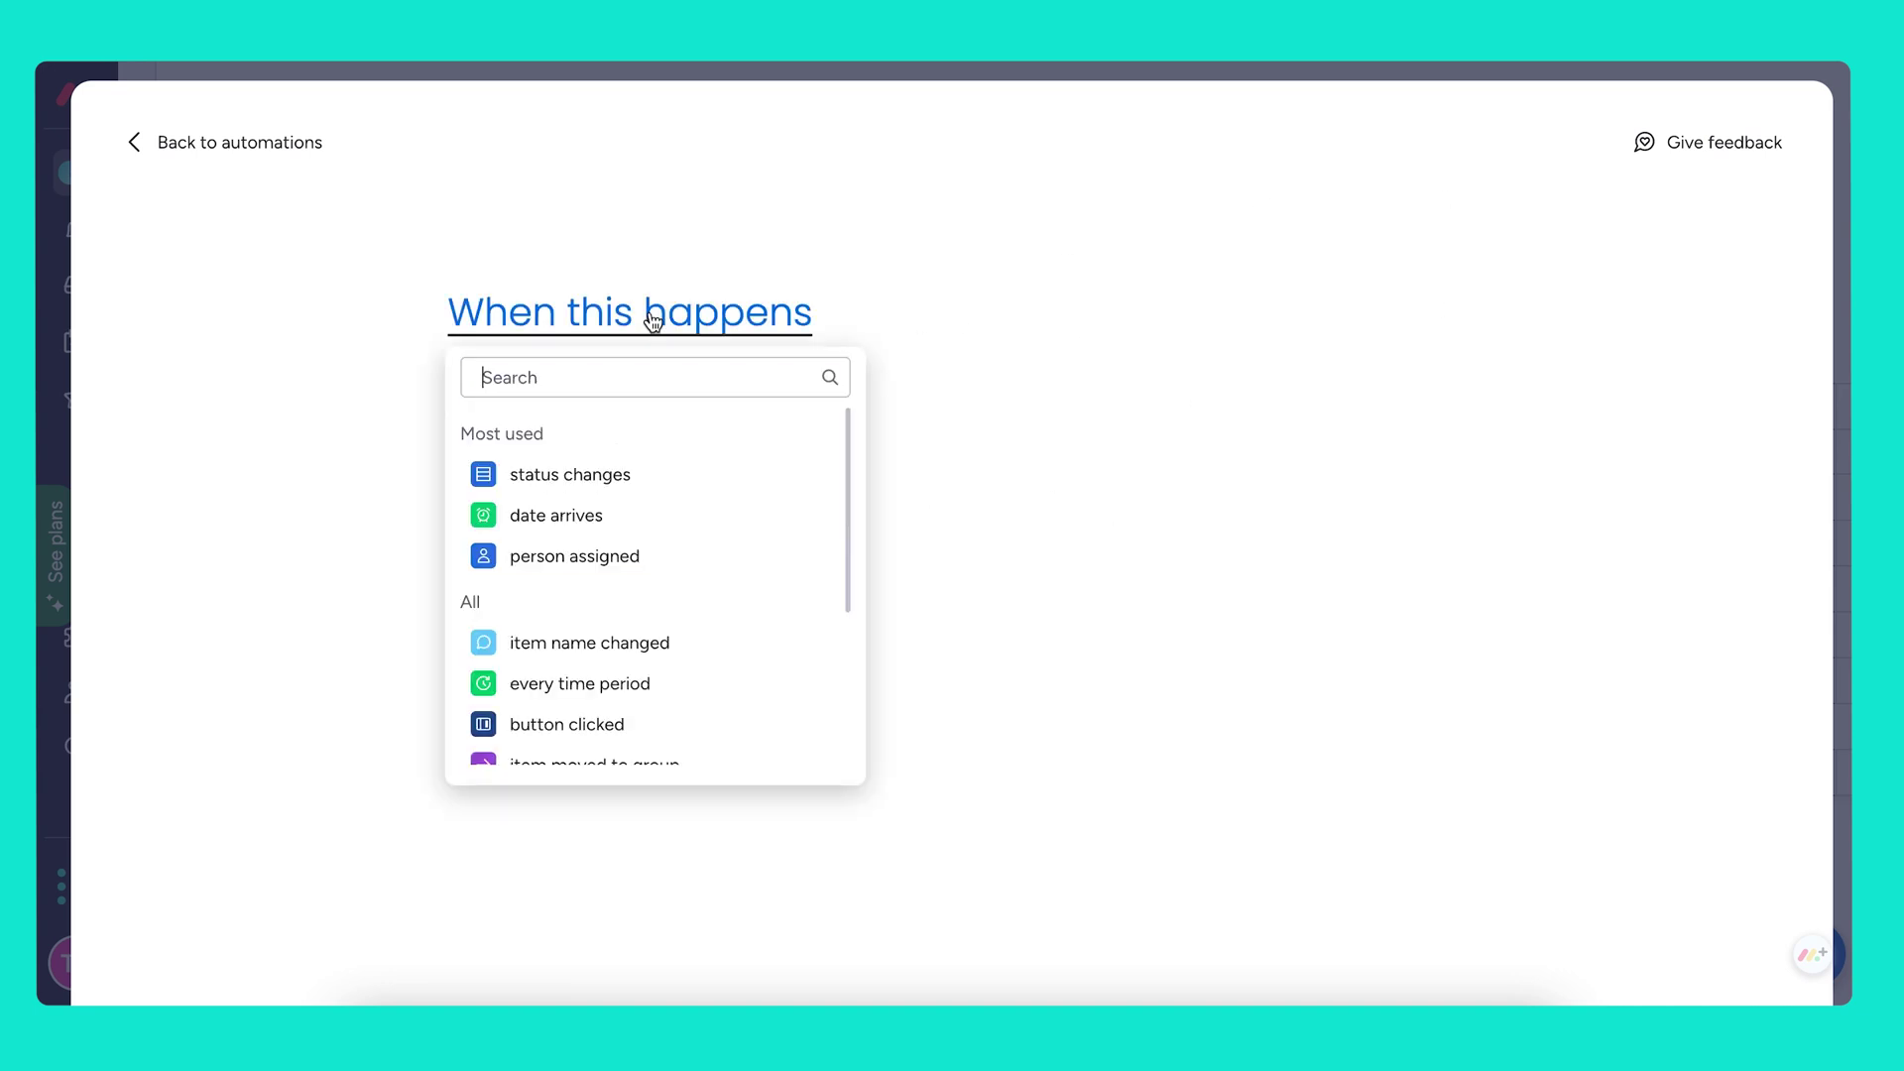
scroll(640, 595, down, 1)
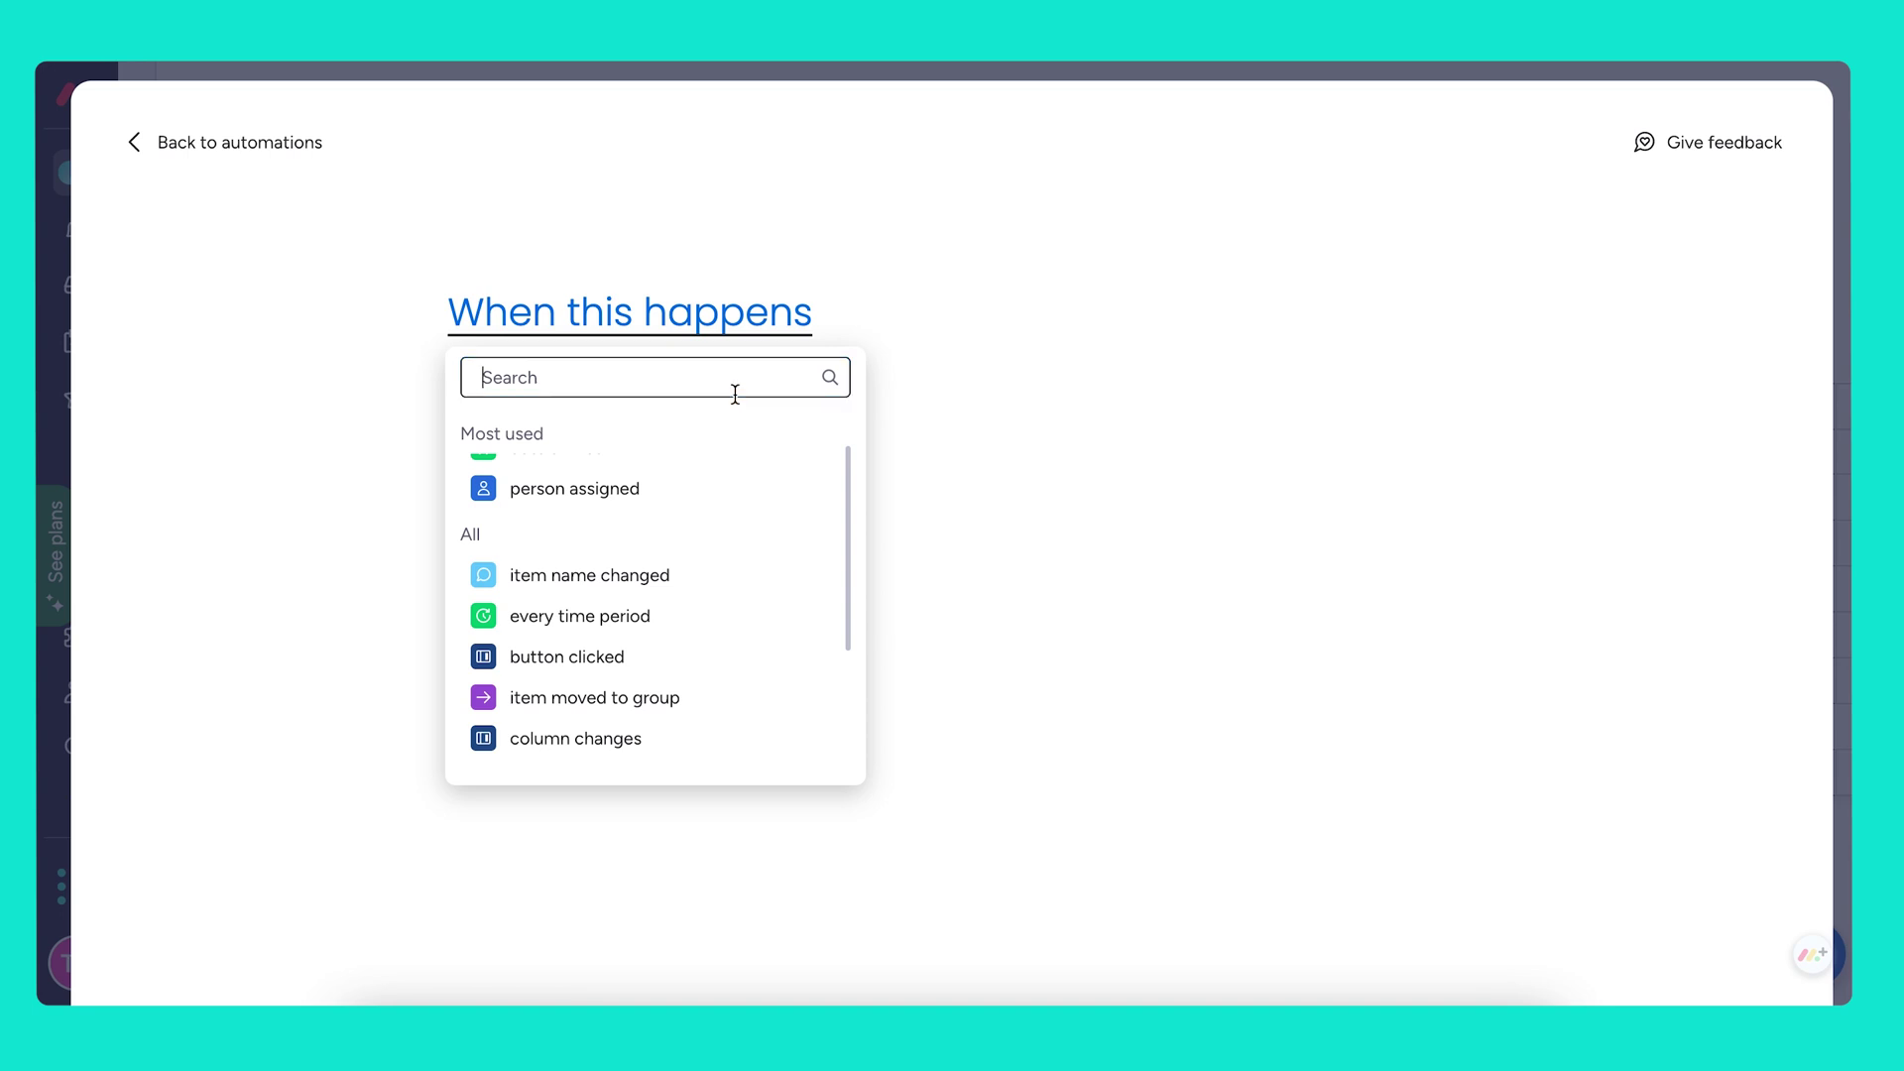
text(move)
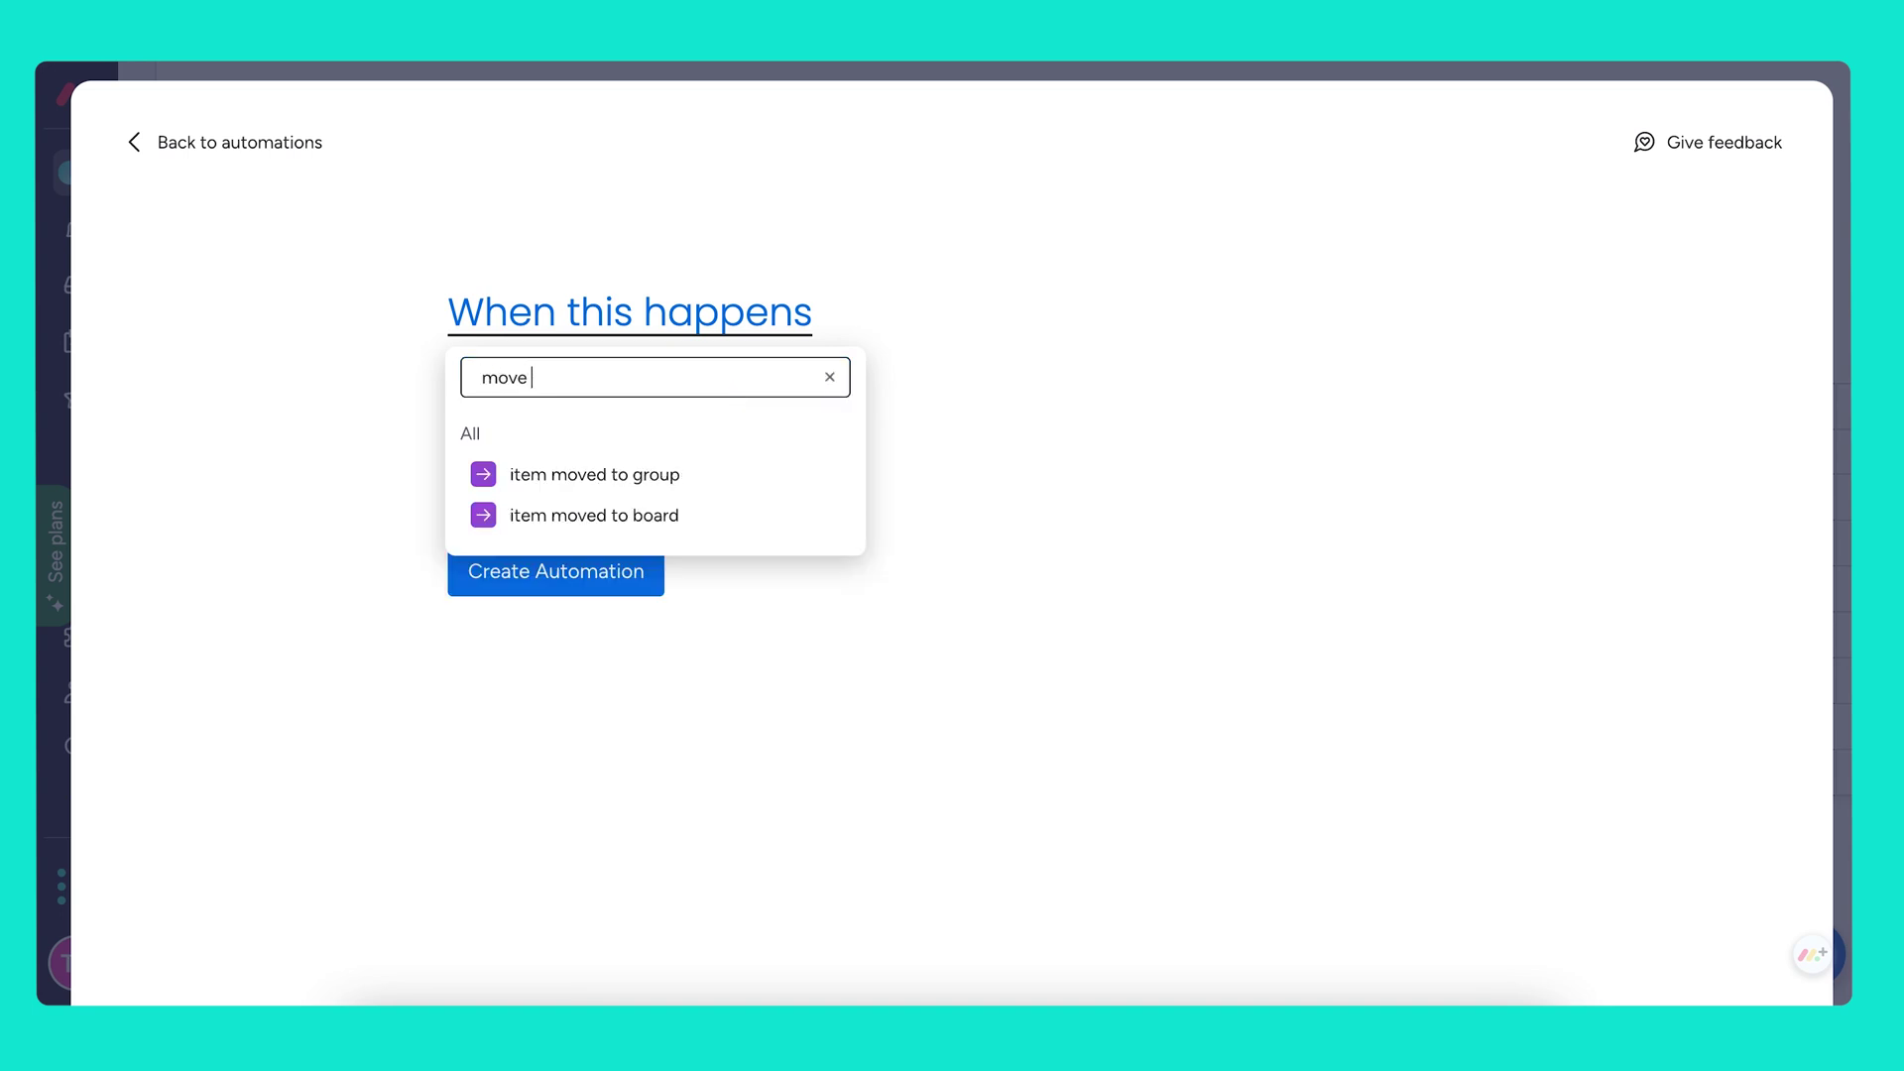
click(710, 520)
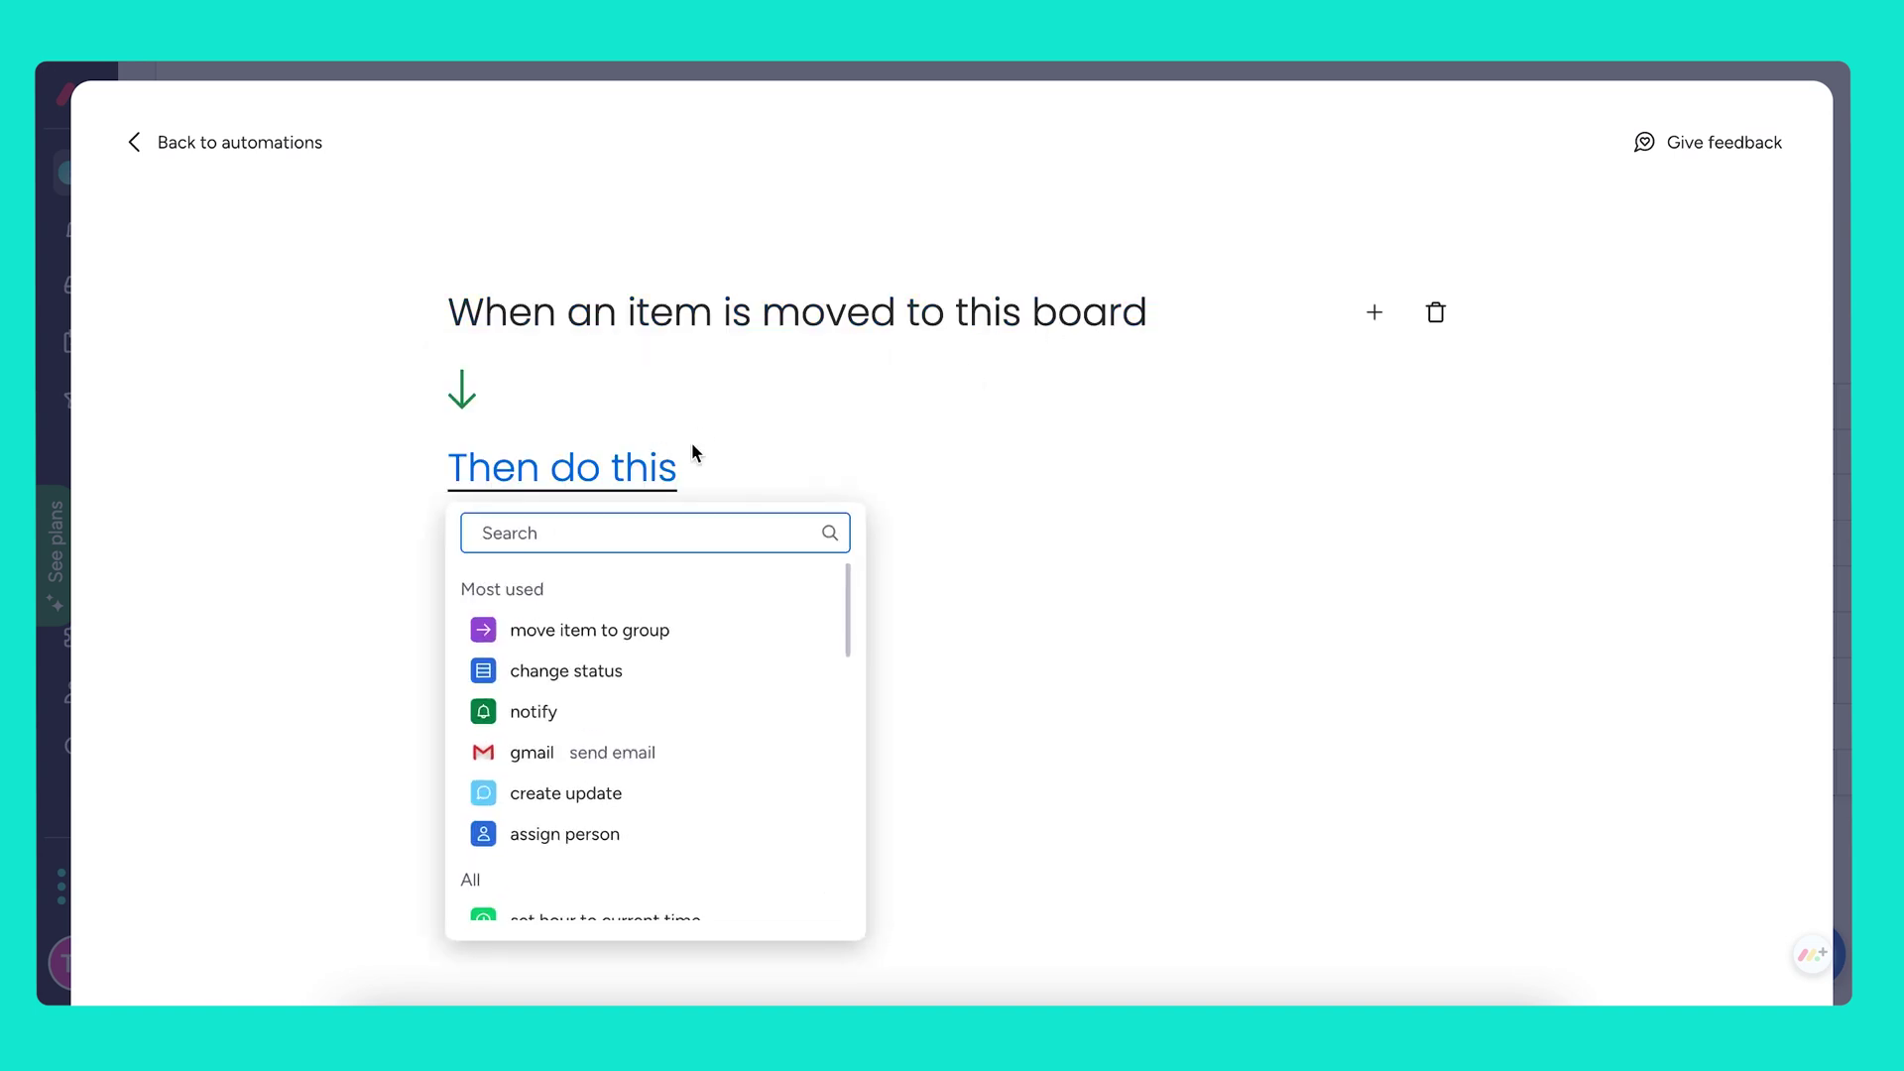
text(create item)
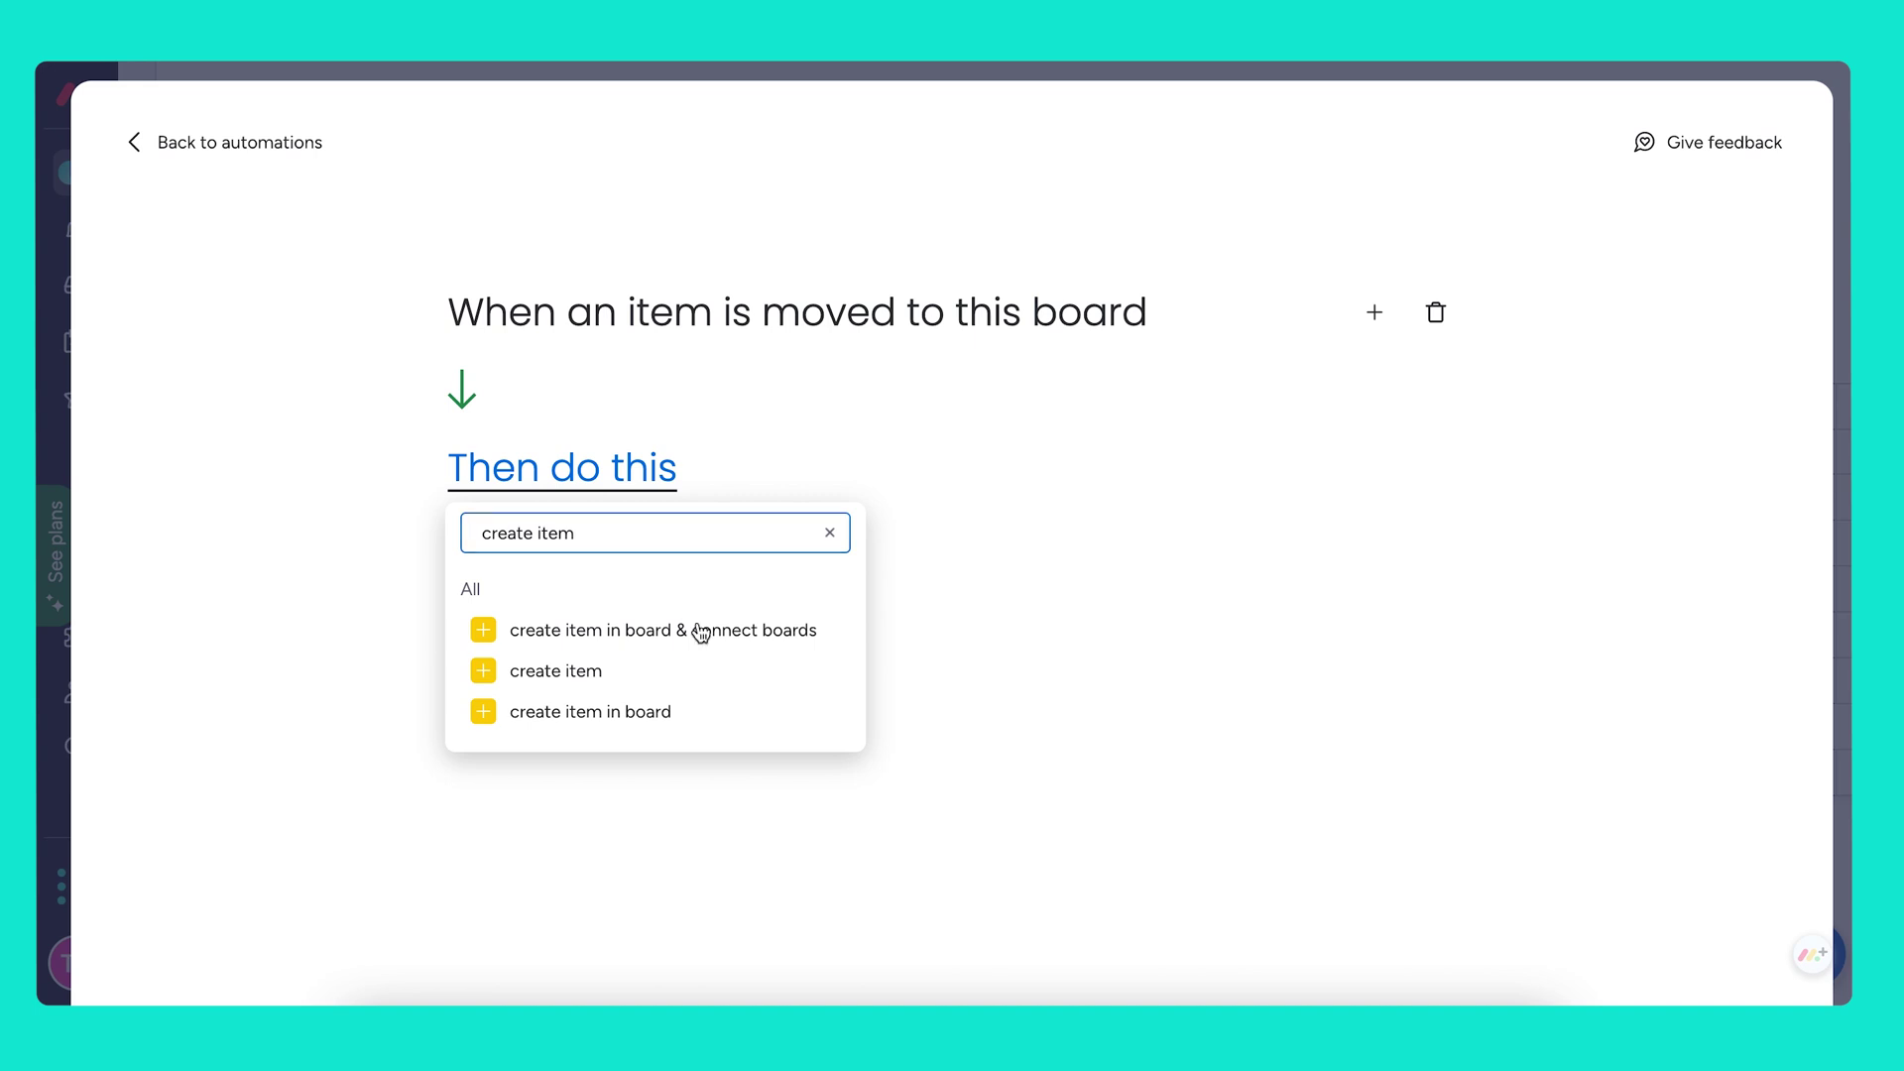
click(701, 630)
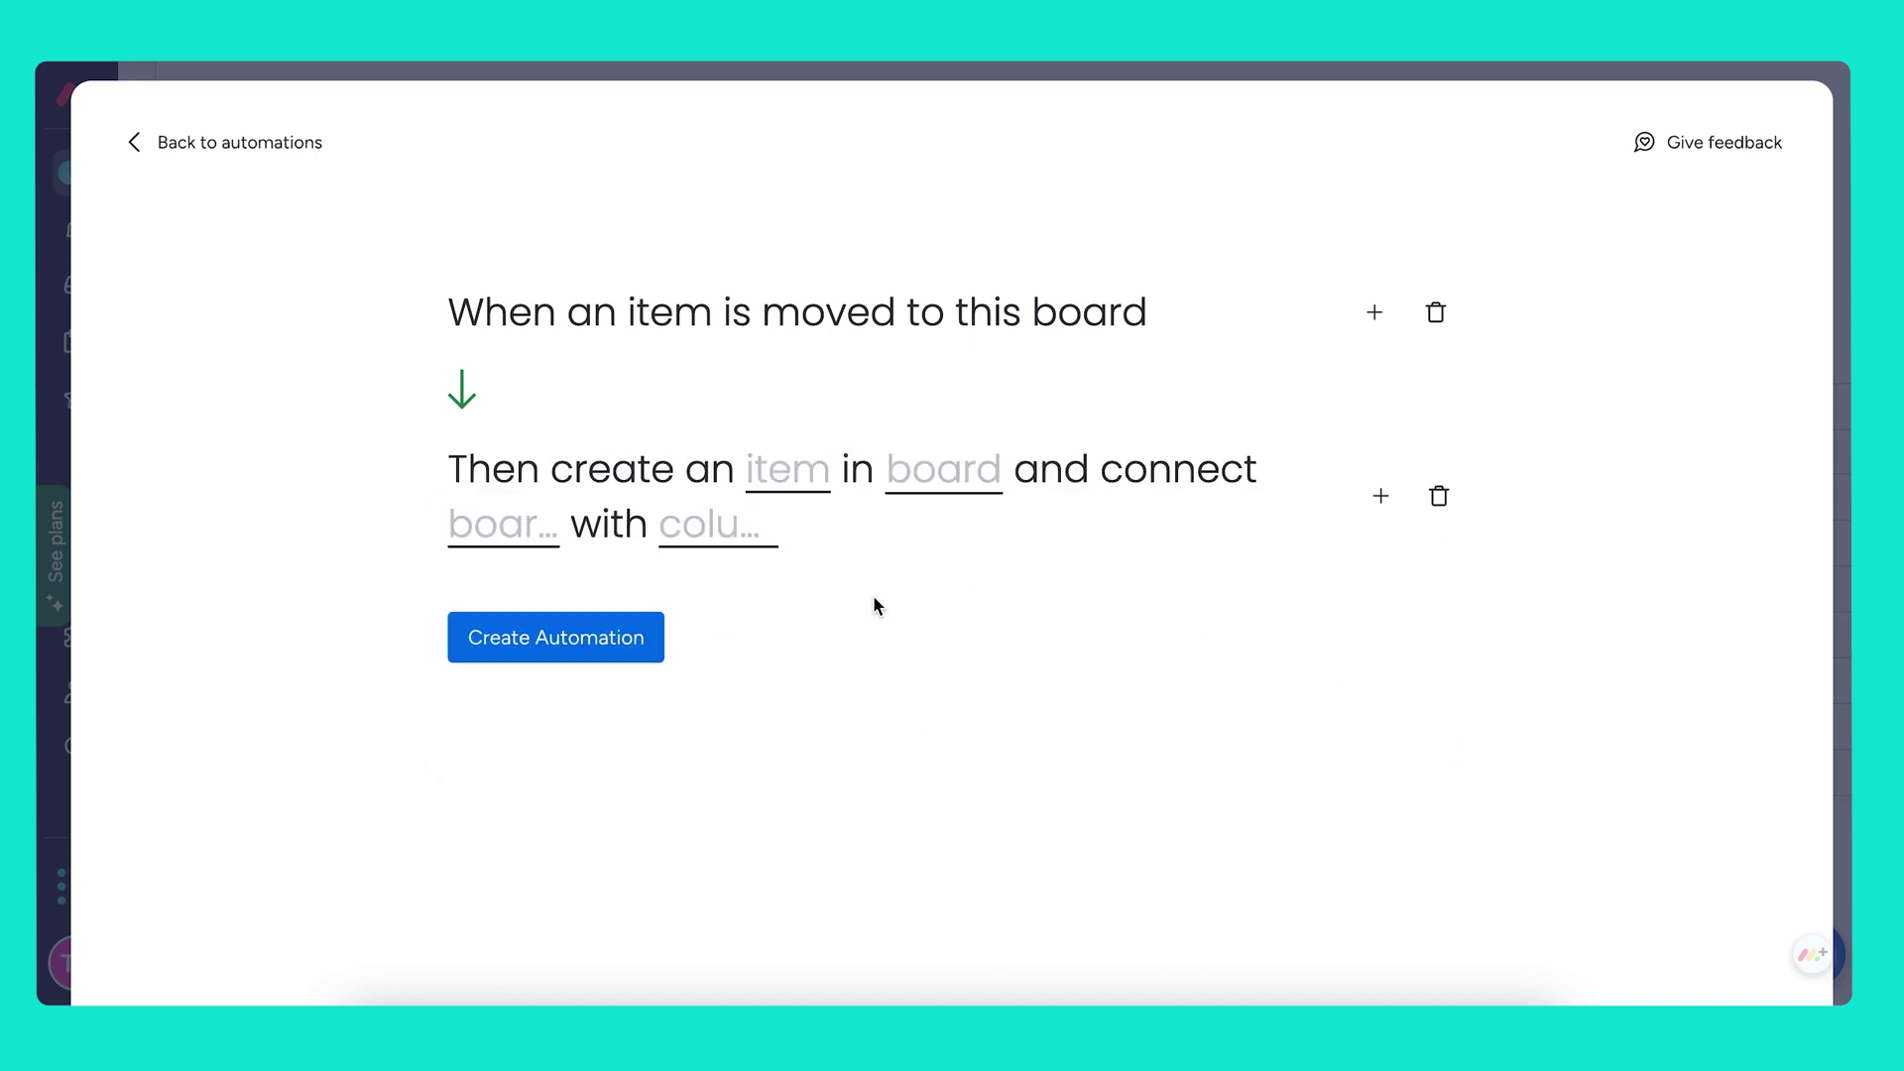
Create the item in Accounts, linked on the Contacts board through the Accounts column
click(942, 478)
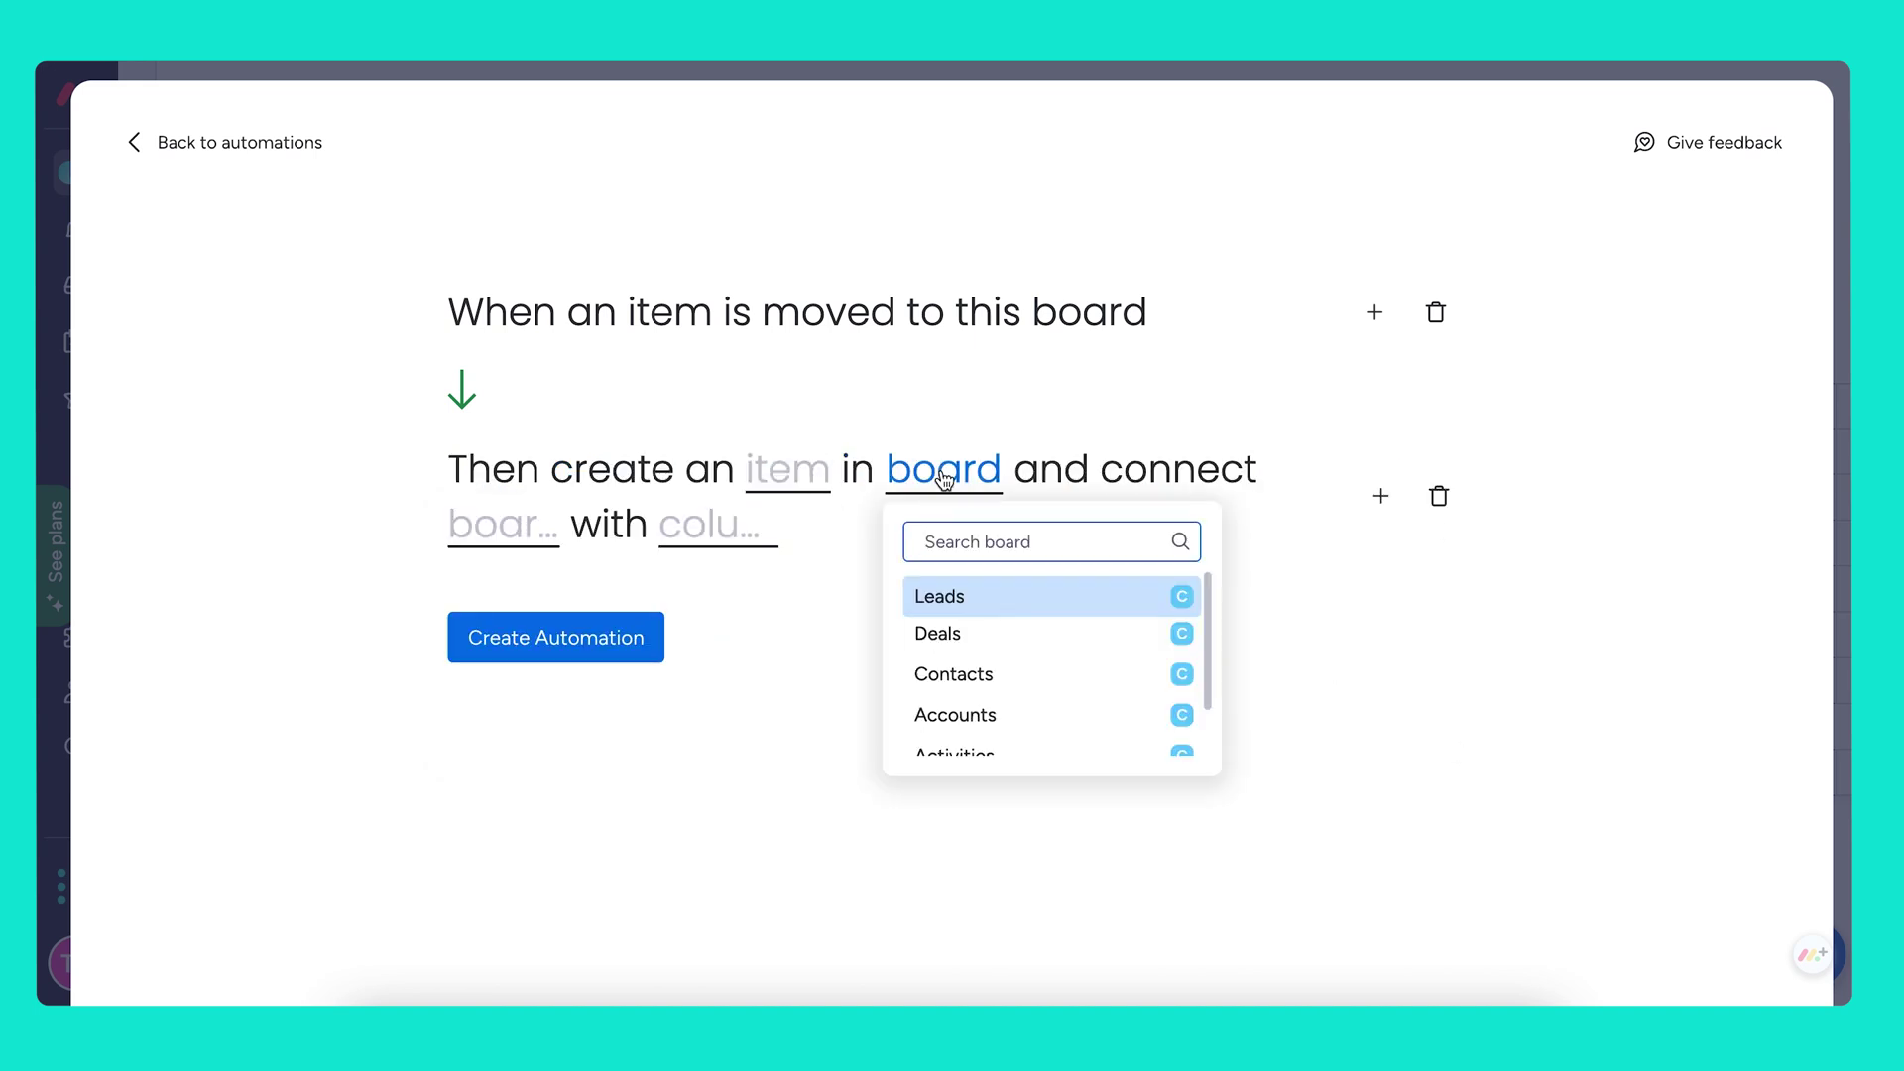
click(976, 714)
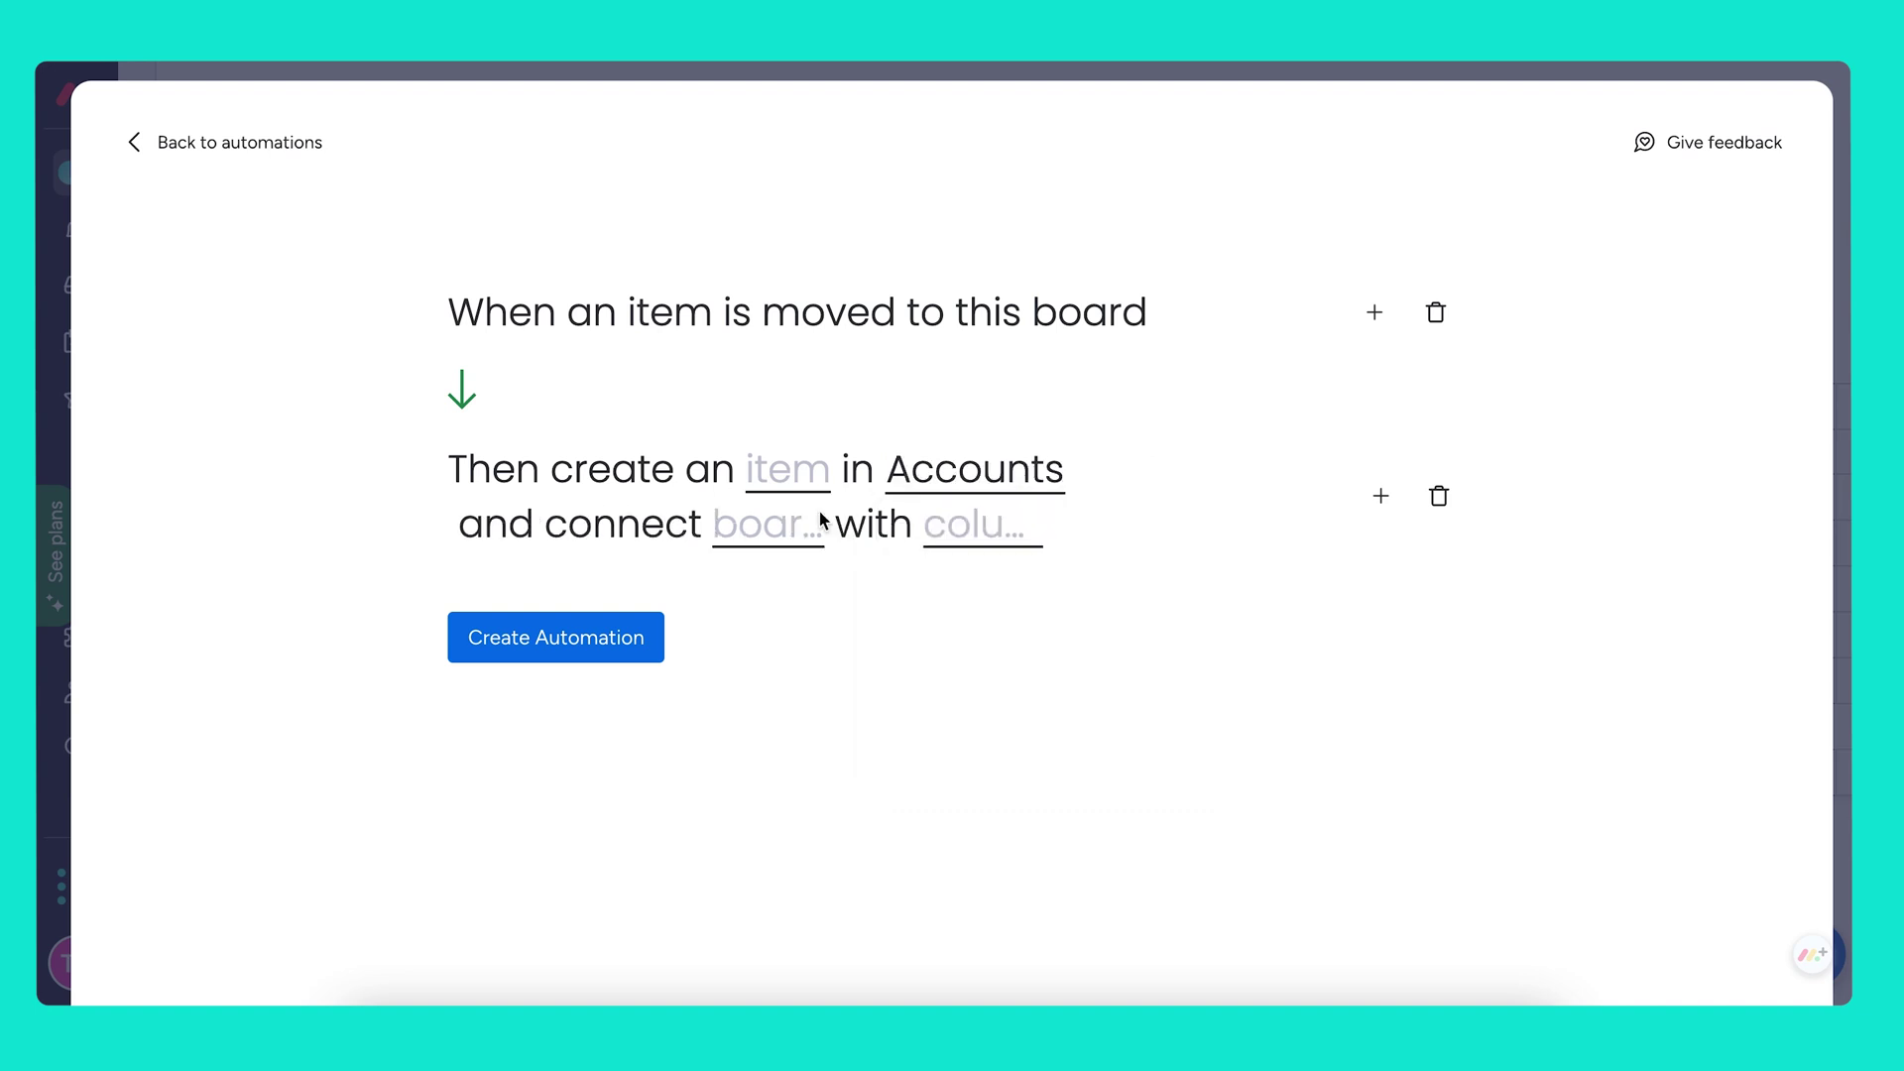
click(762, 529)
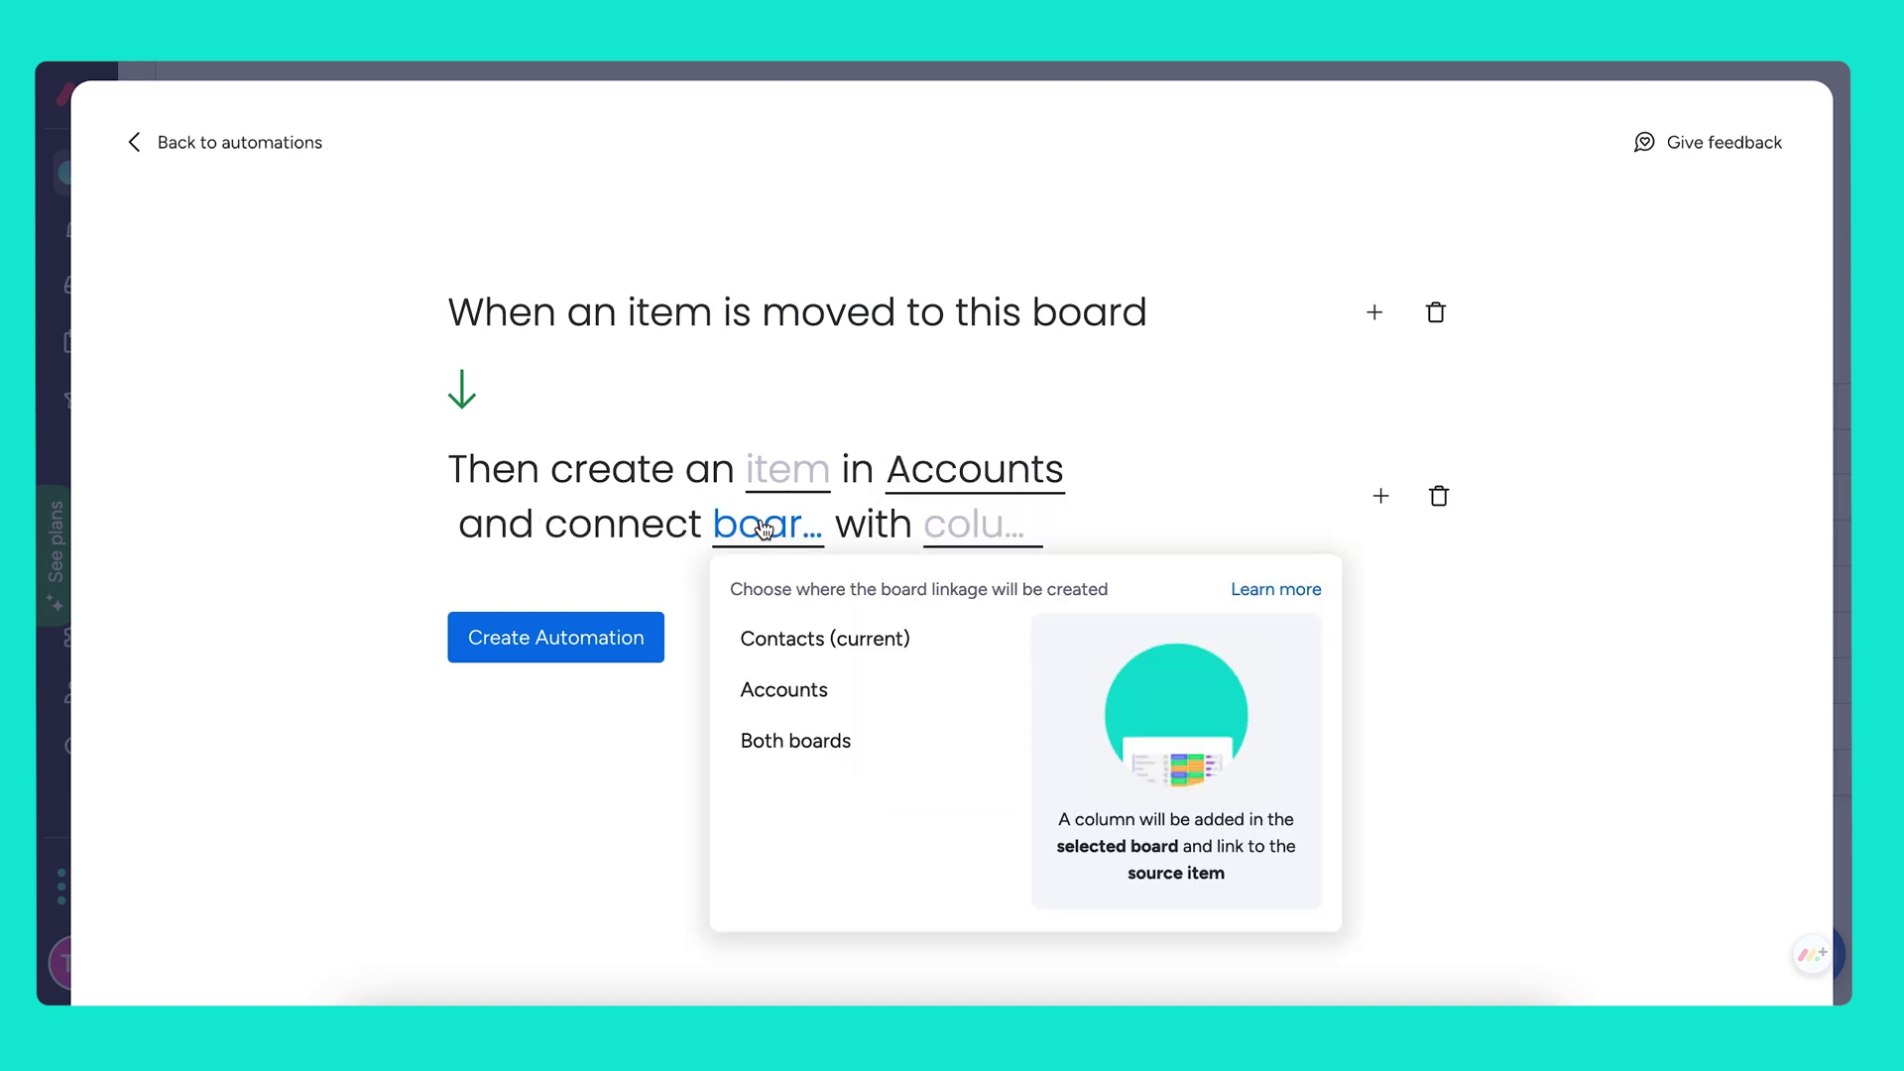
click(839, 640)
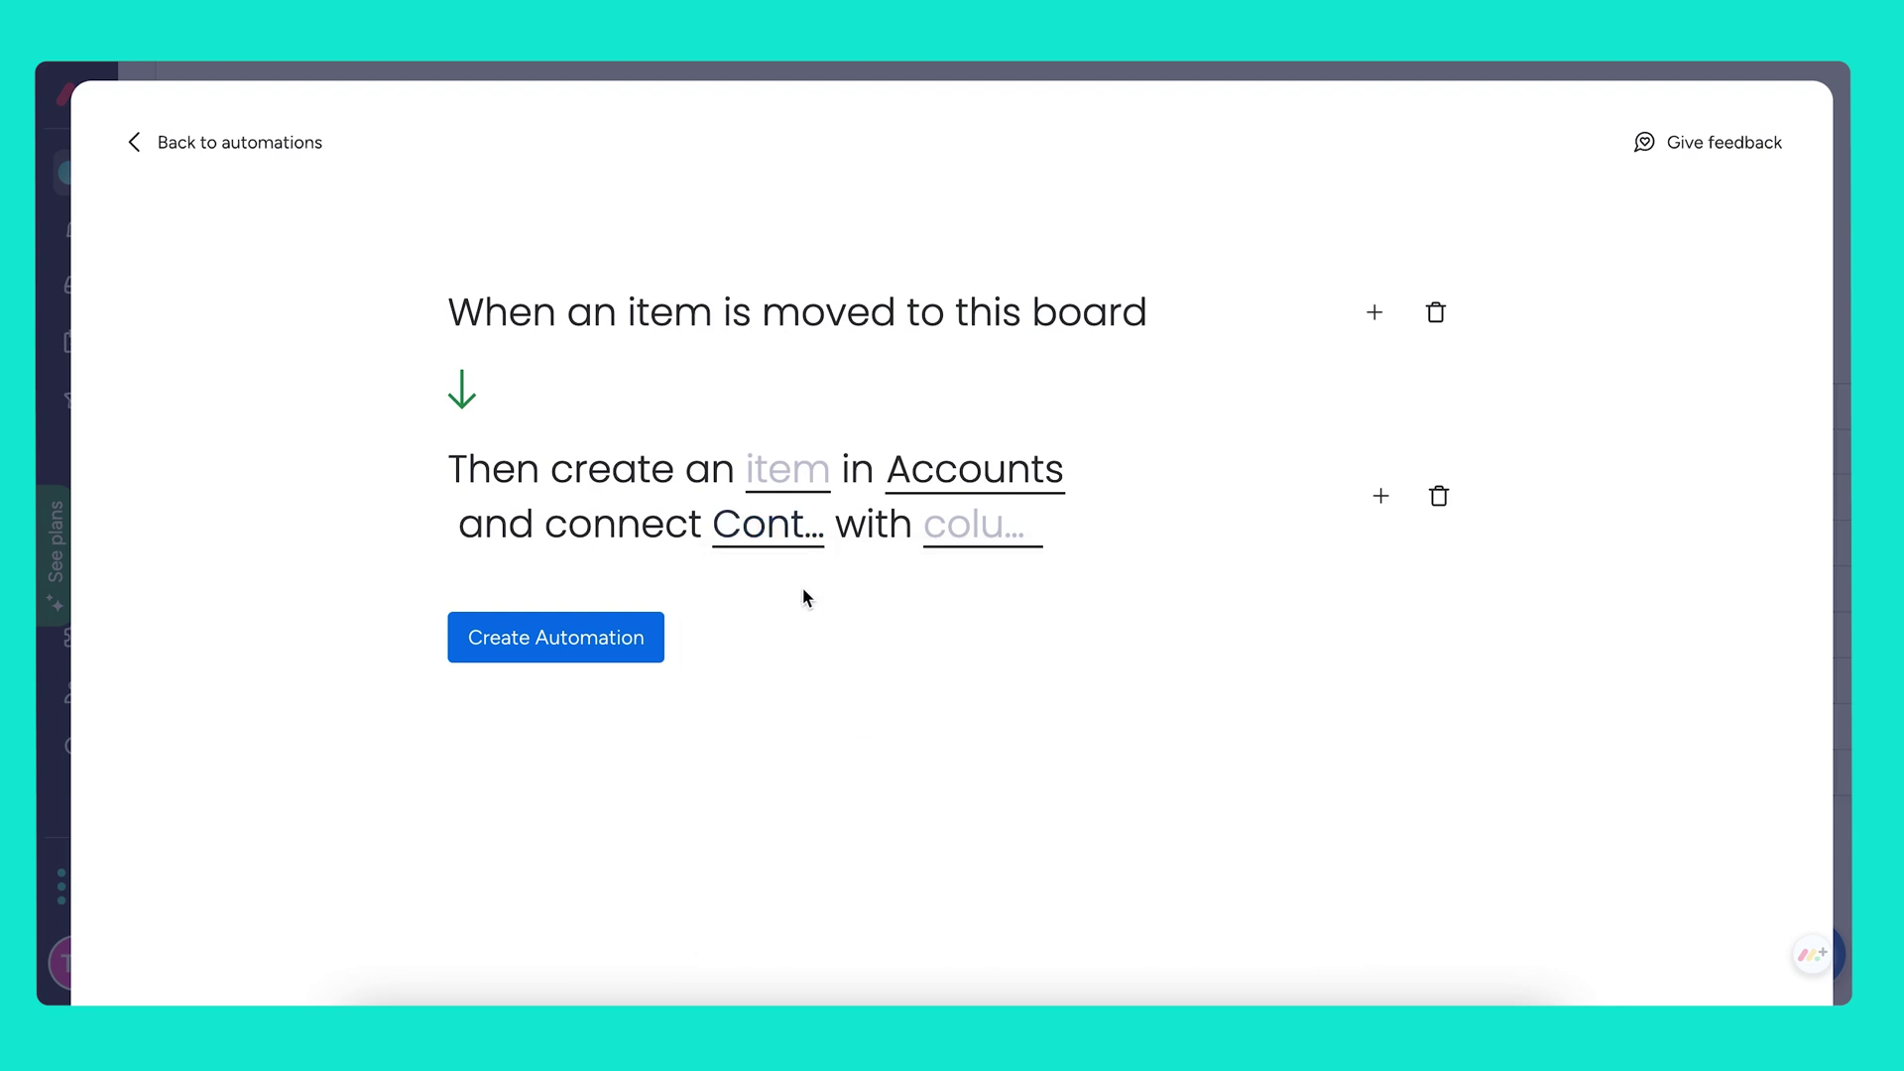
click(980, 527)
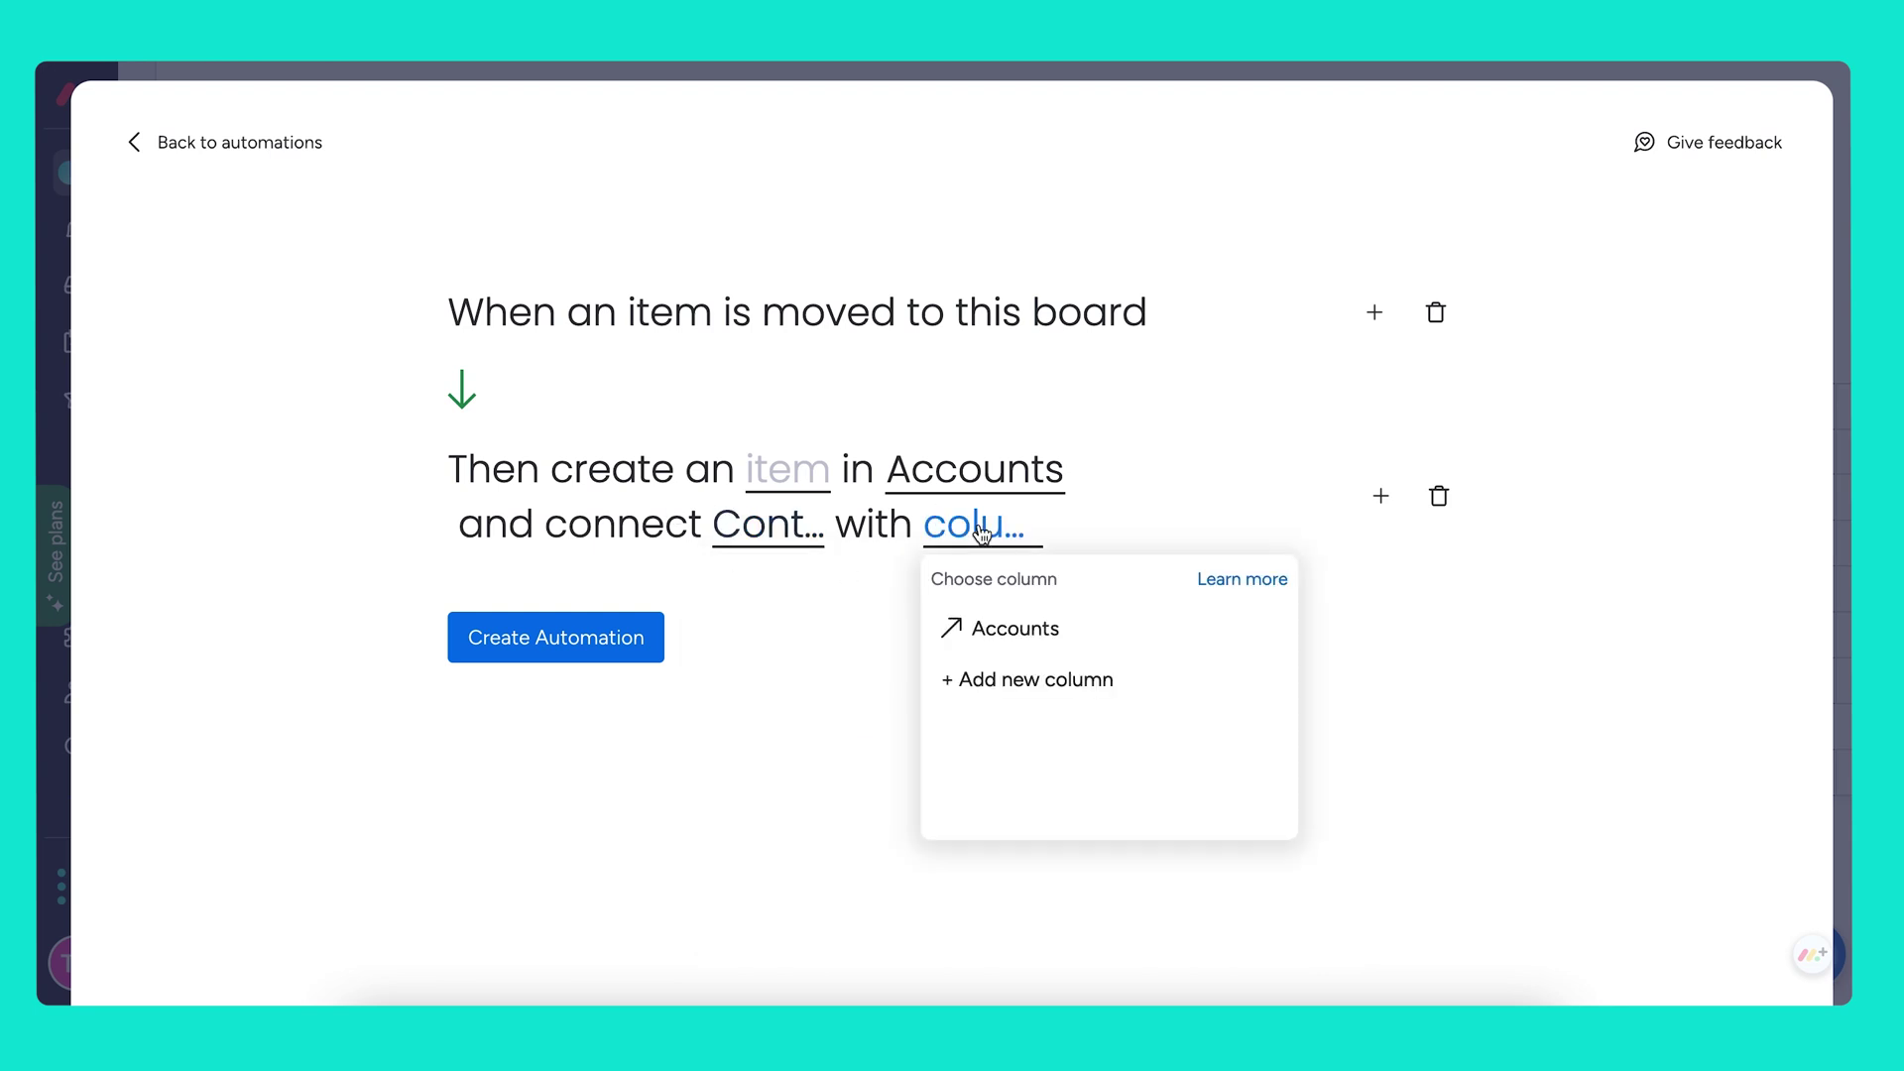
click(1008, 631)
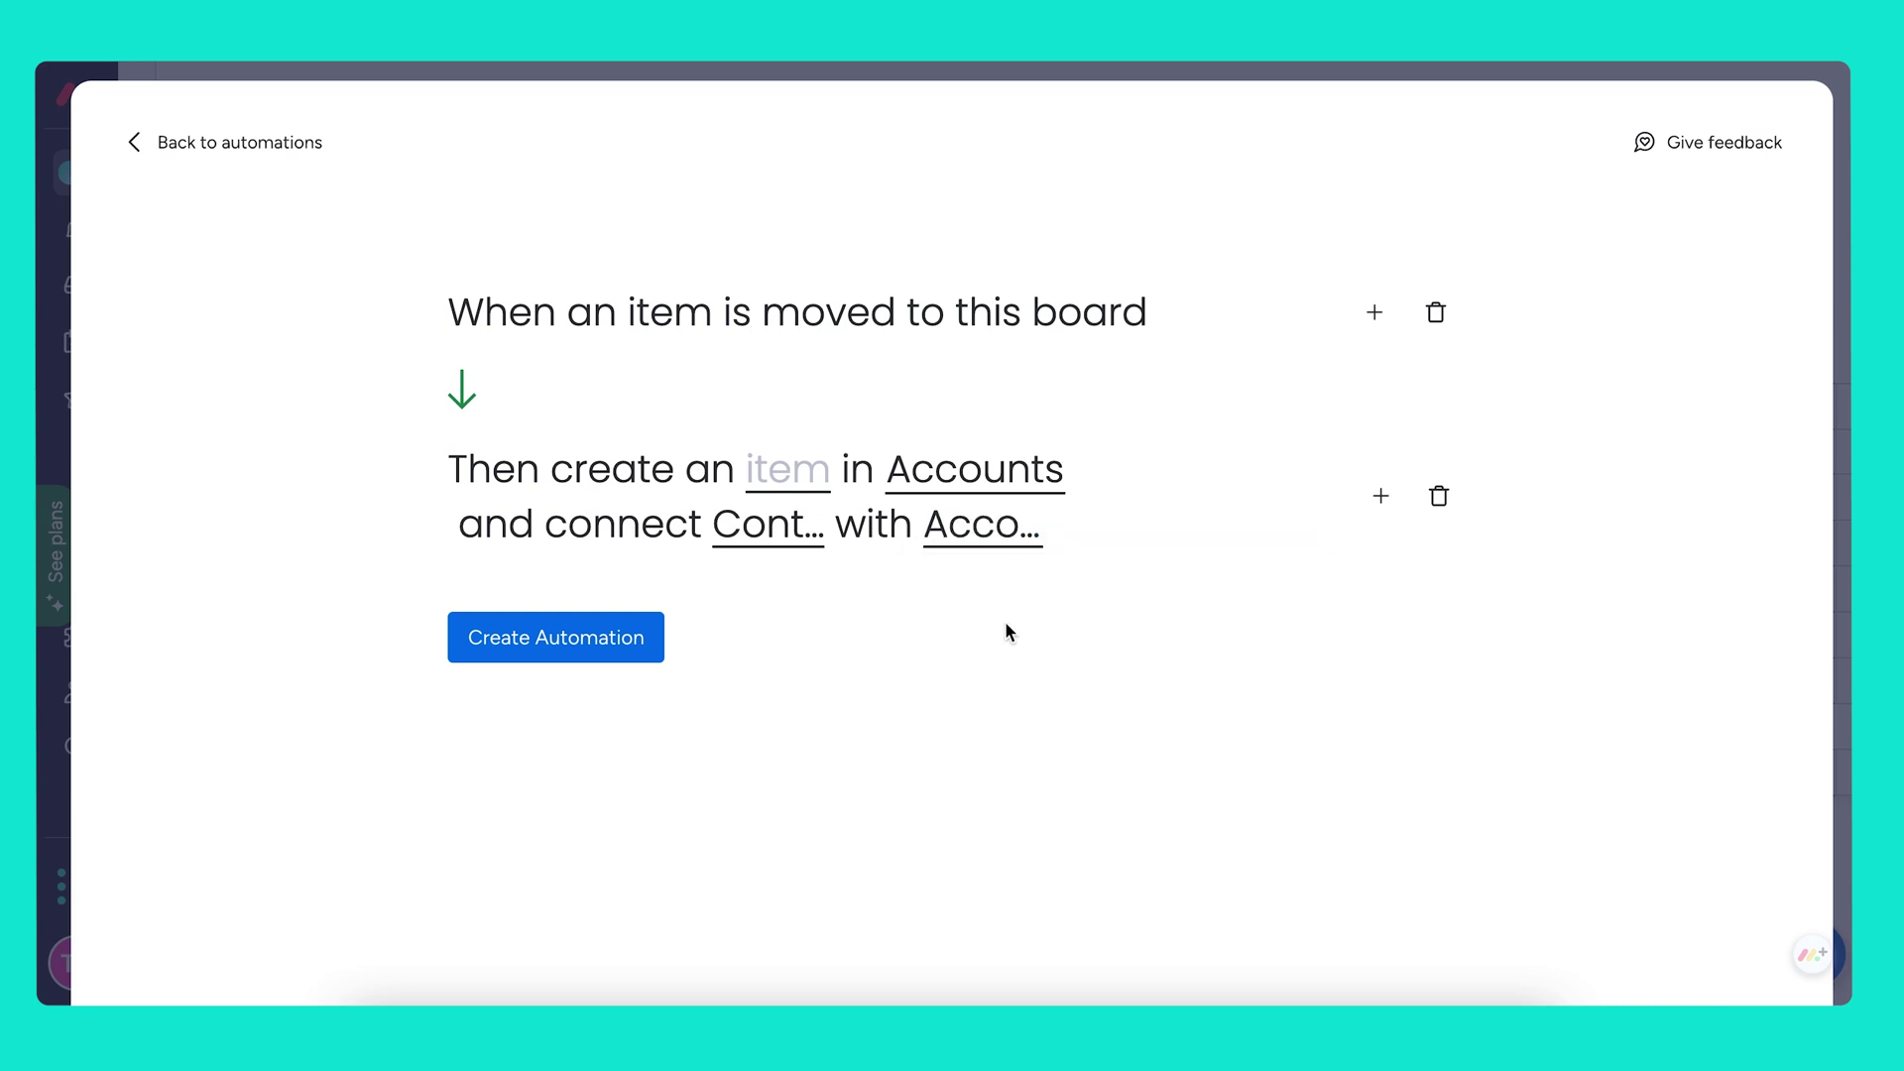
Map the new account's Name to the Company column, then create the automation and close
click(784, 472)
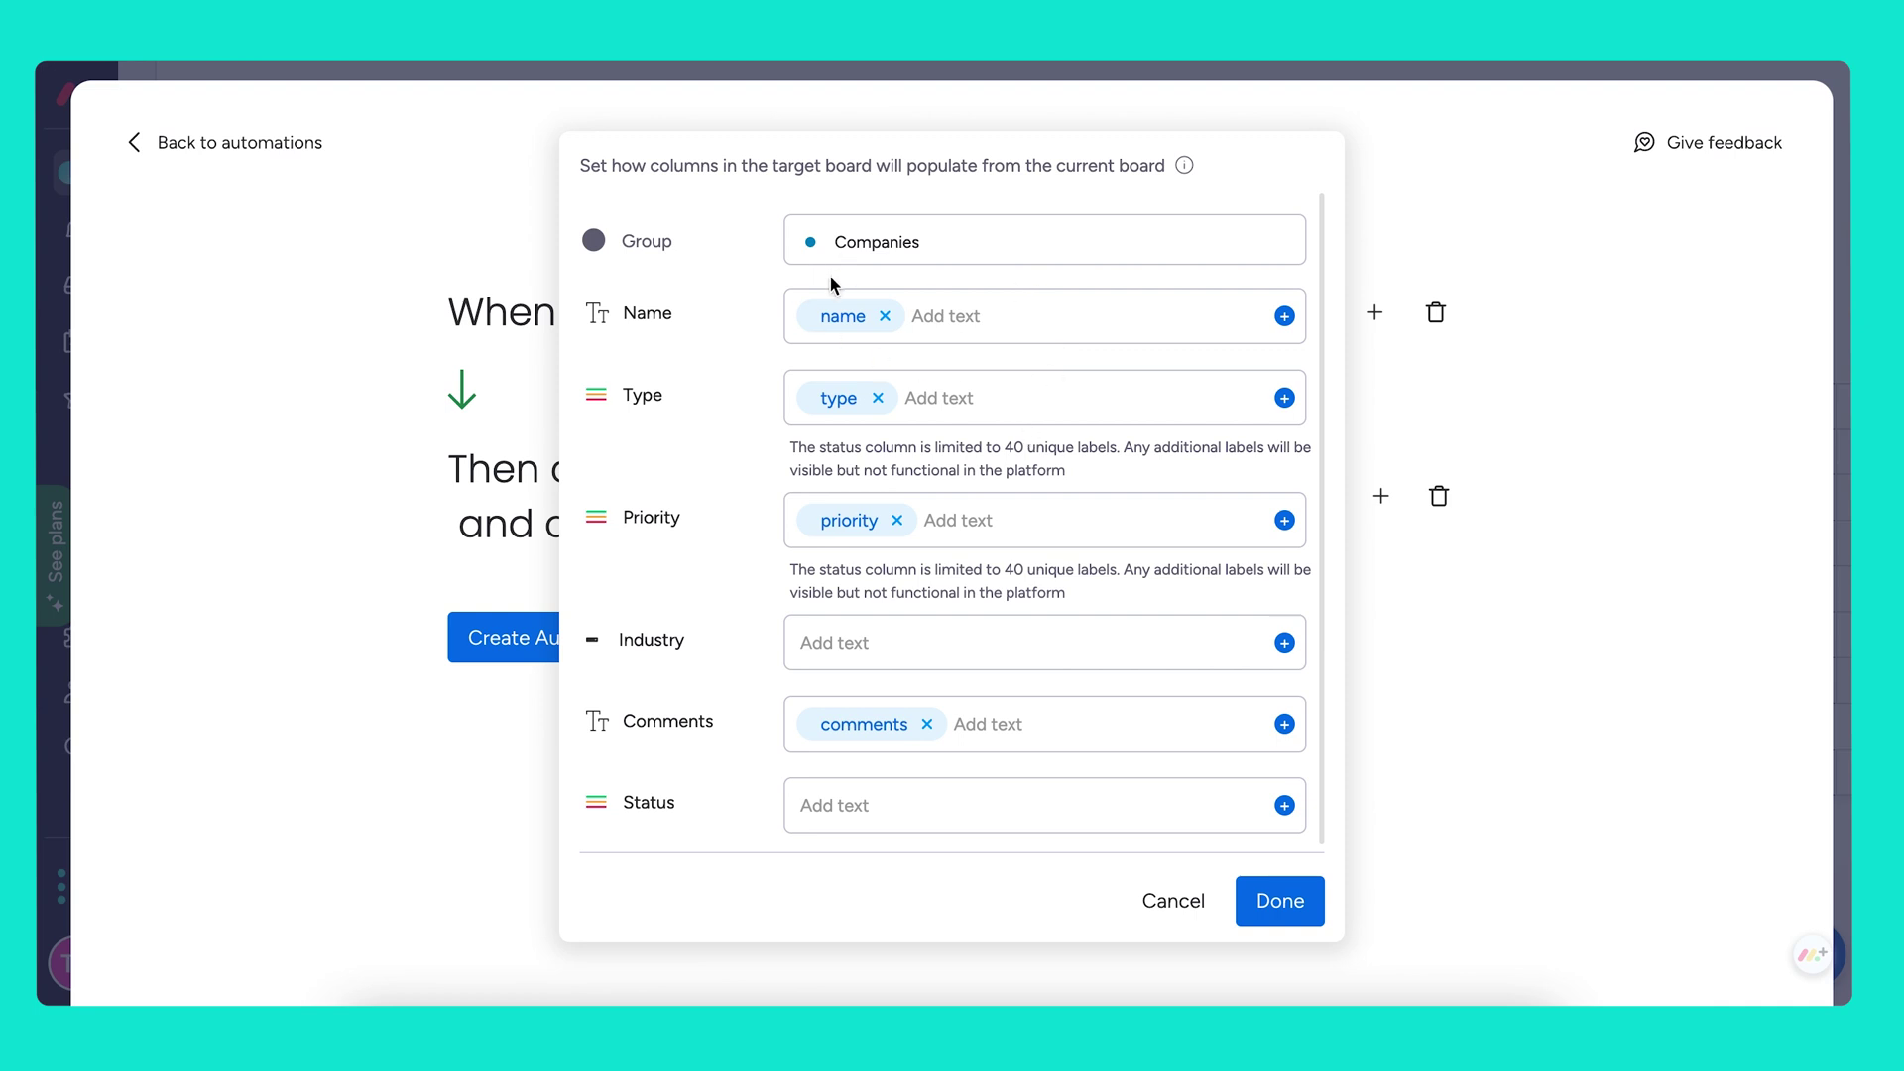
click(885, 315)
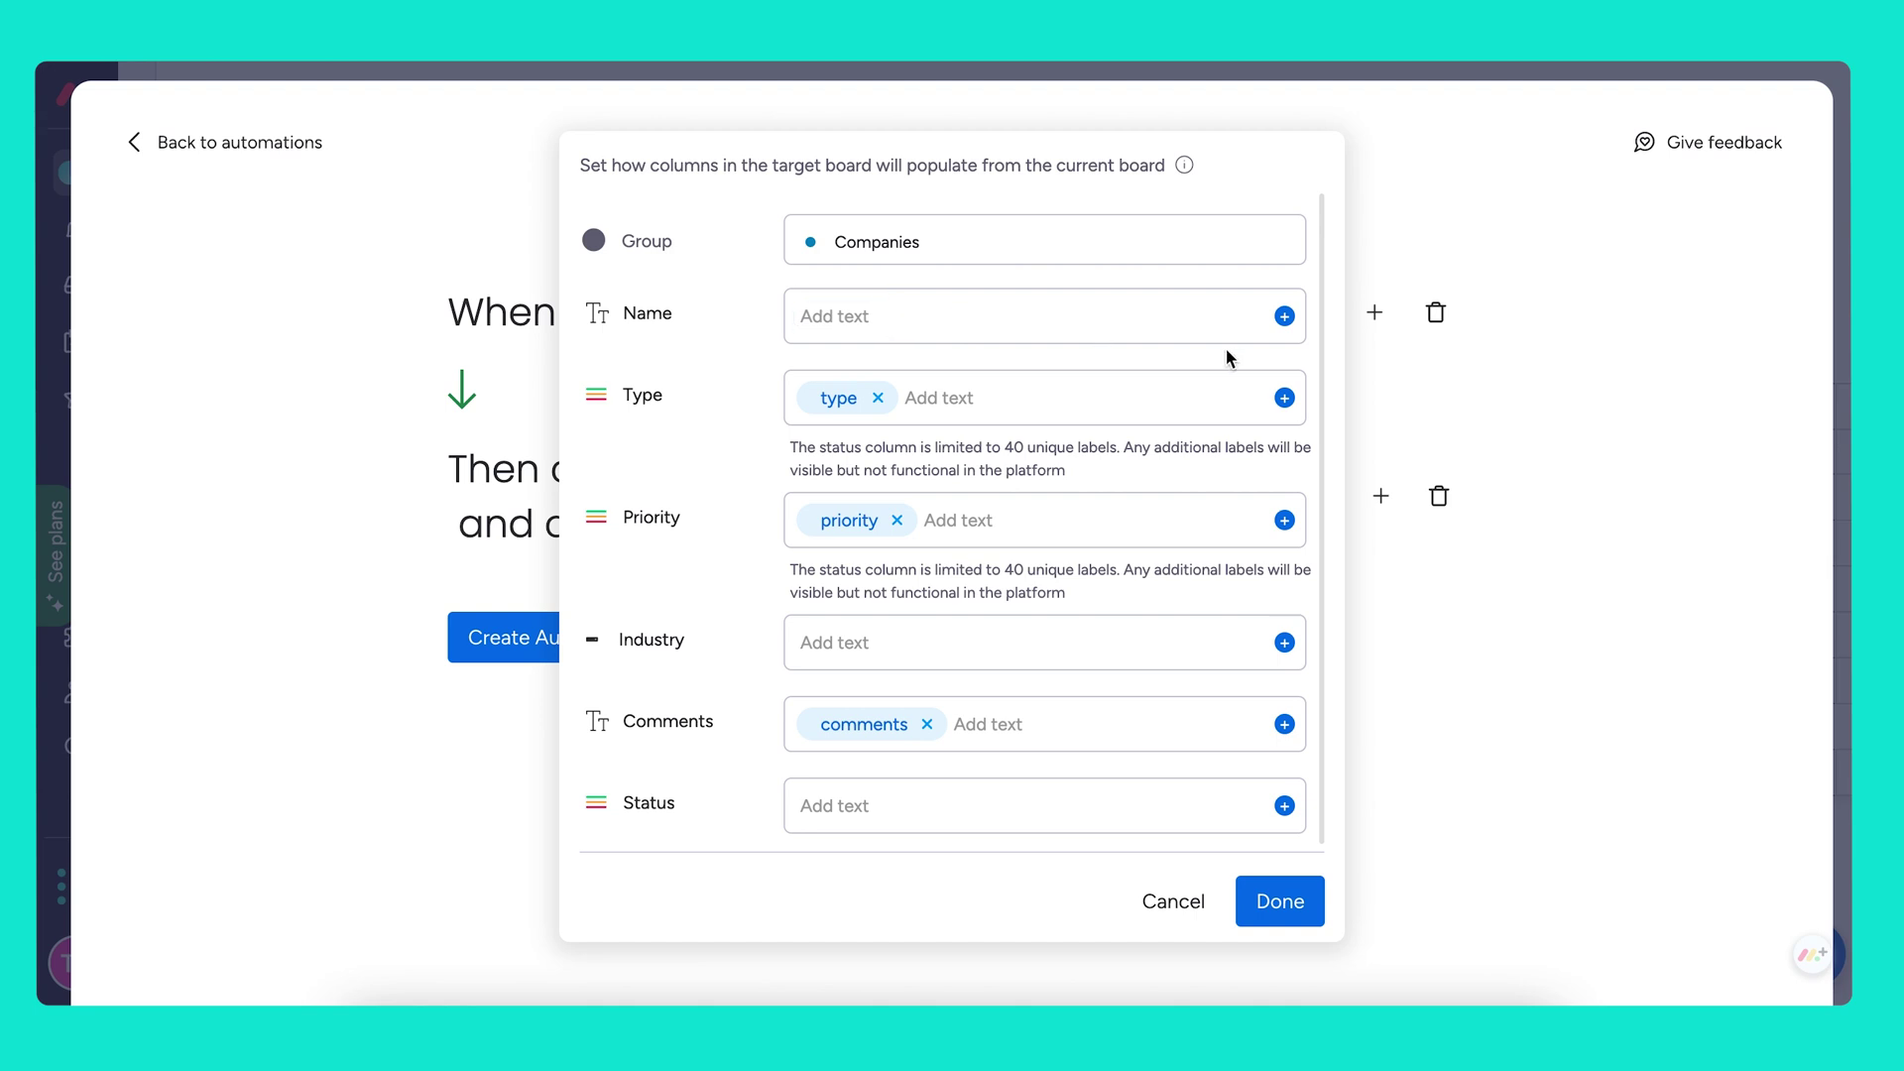
click(1285, 317)
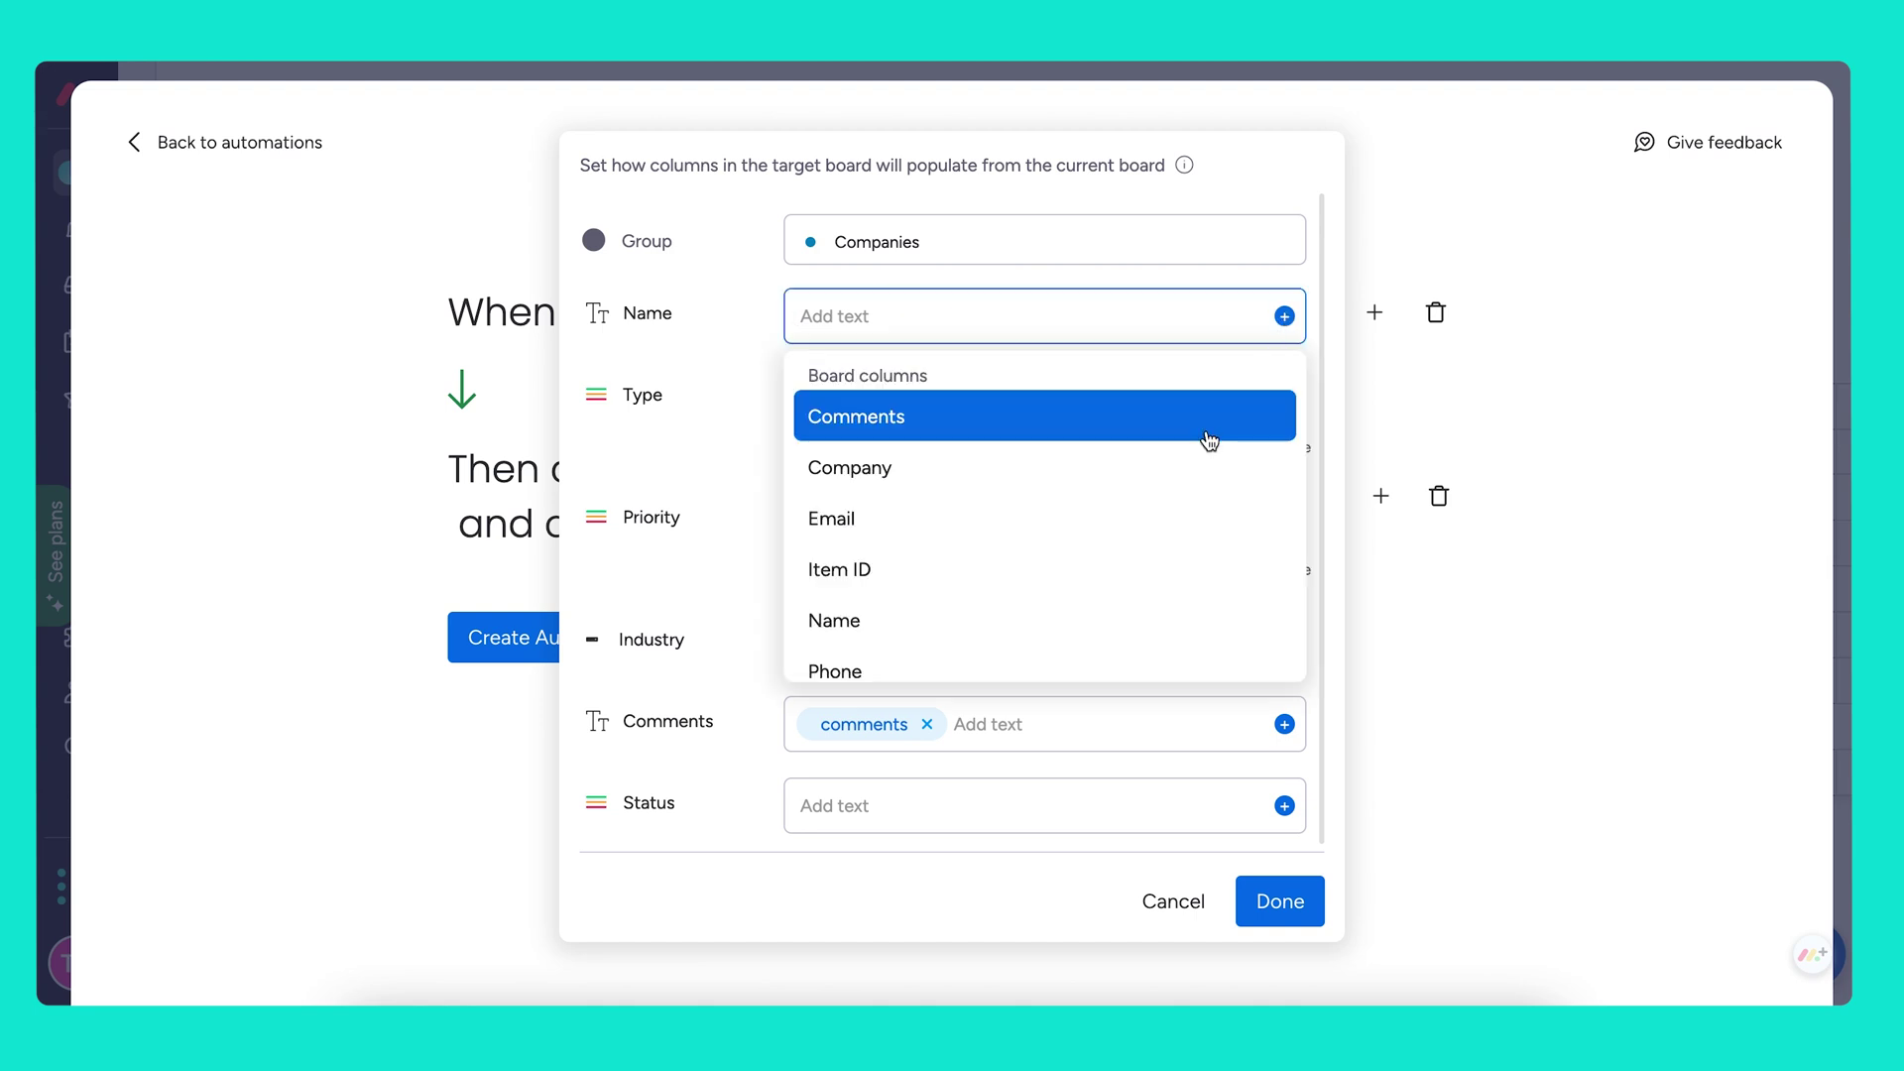
click(1165, 464)
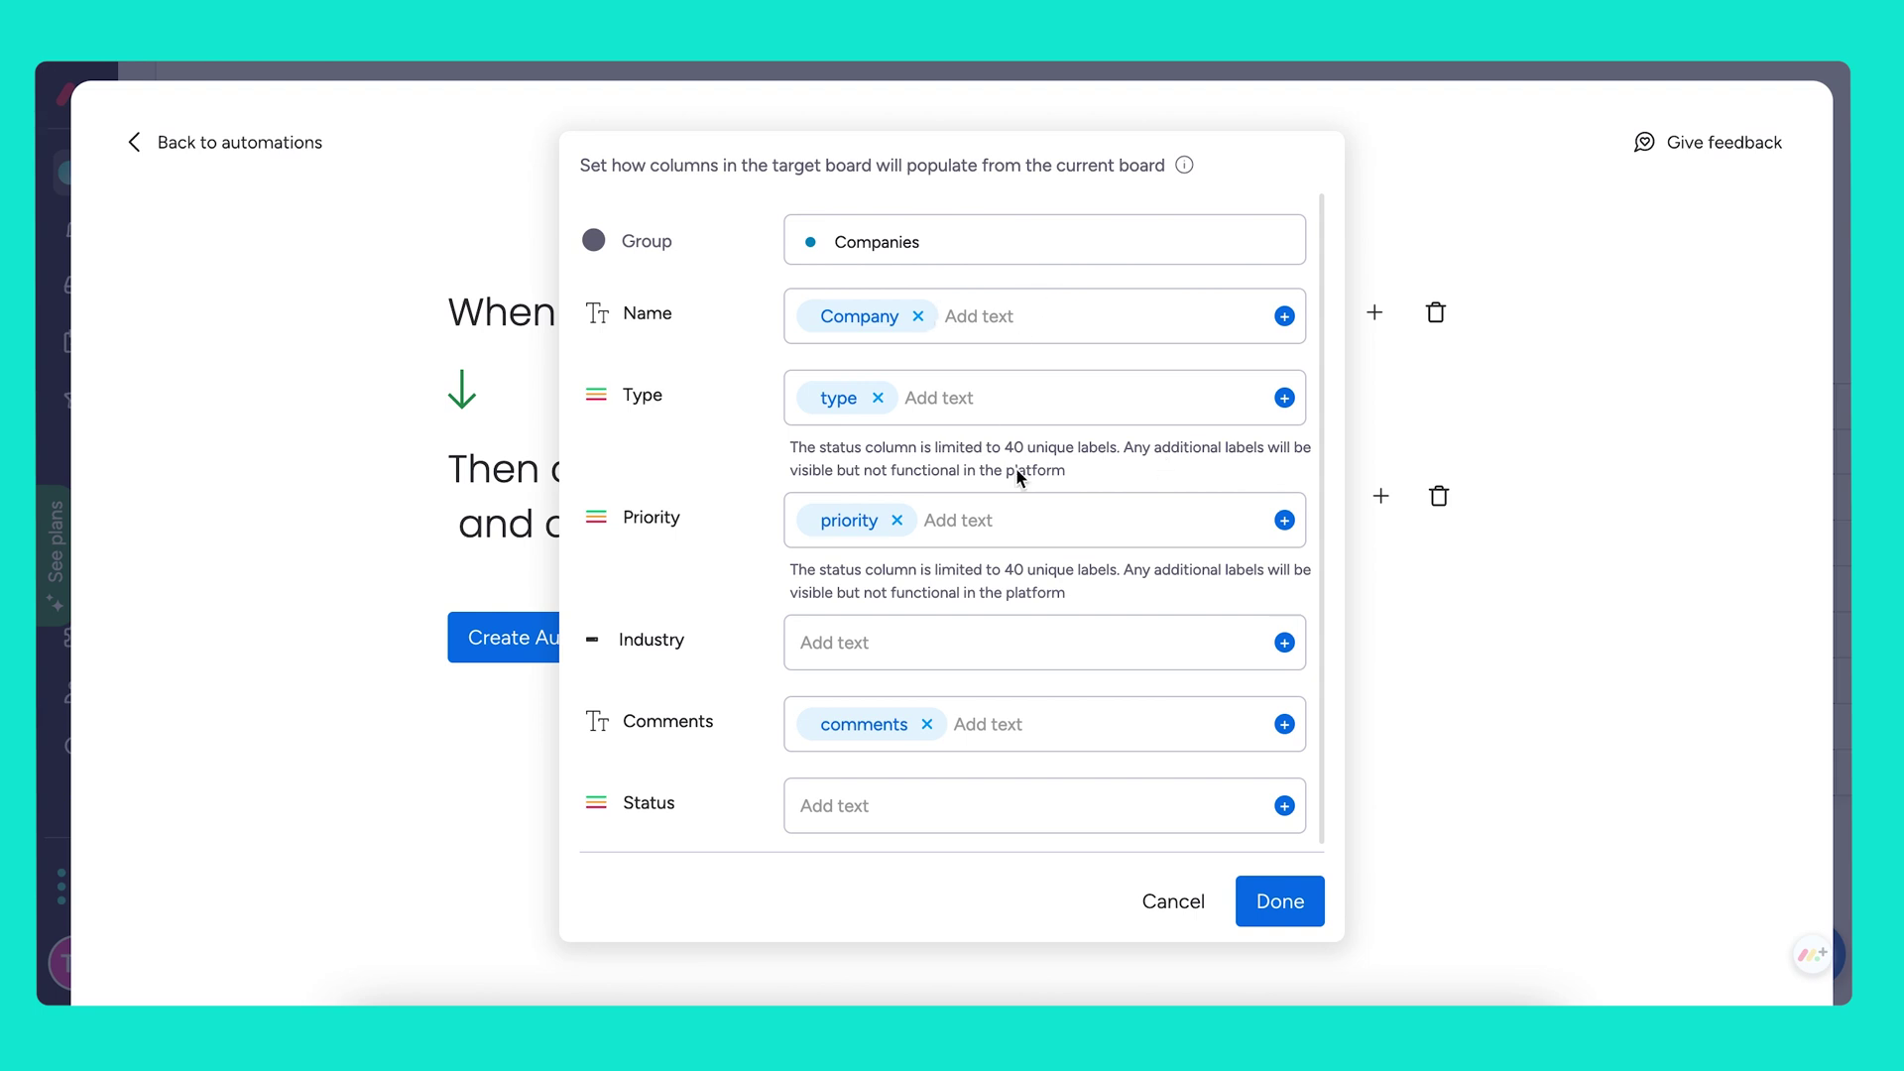
scroll(1015, 467, down, 1)
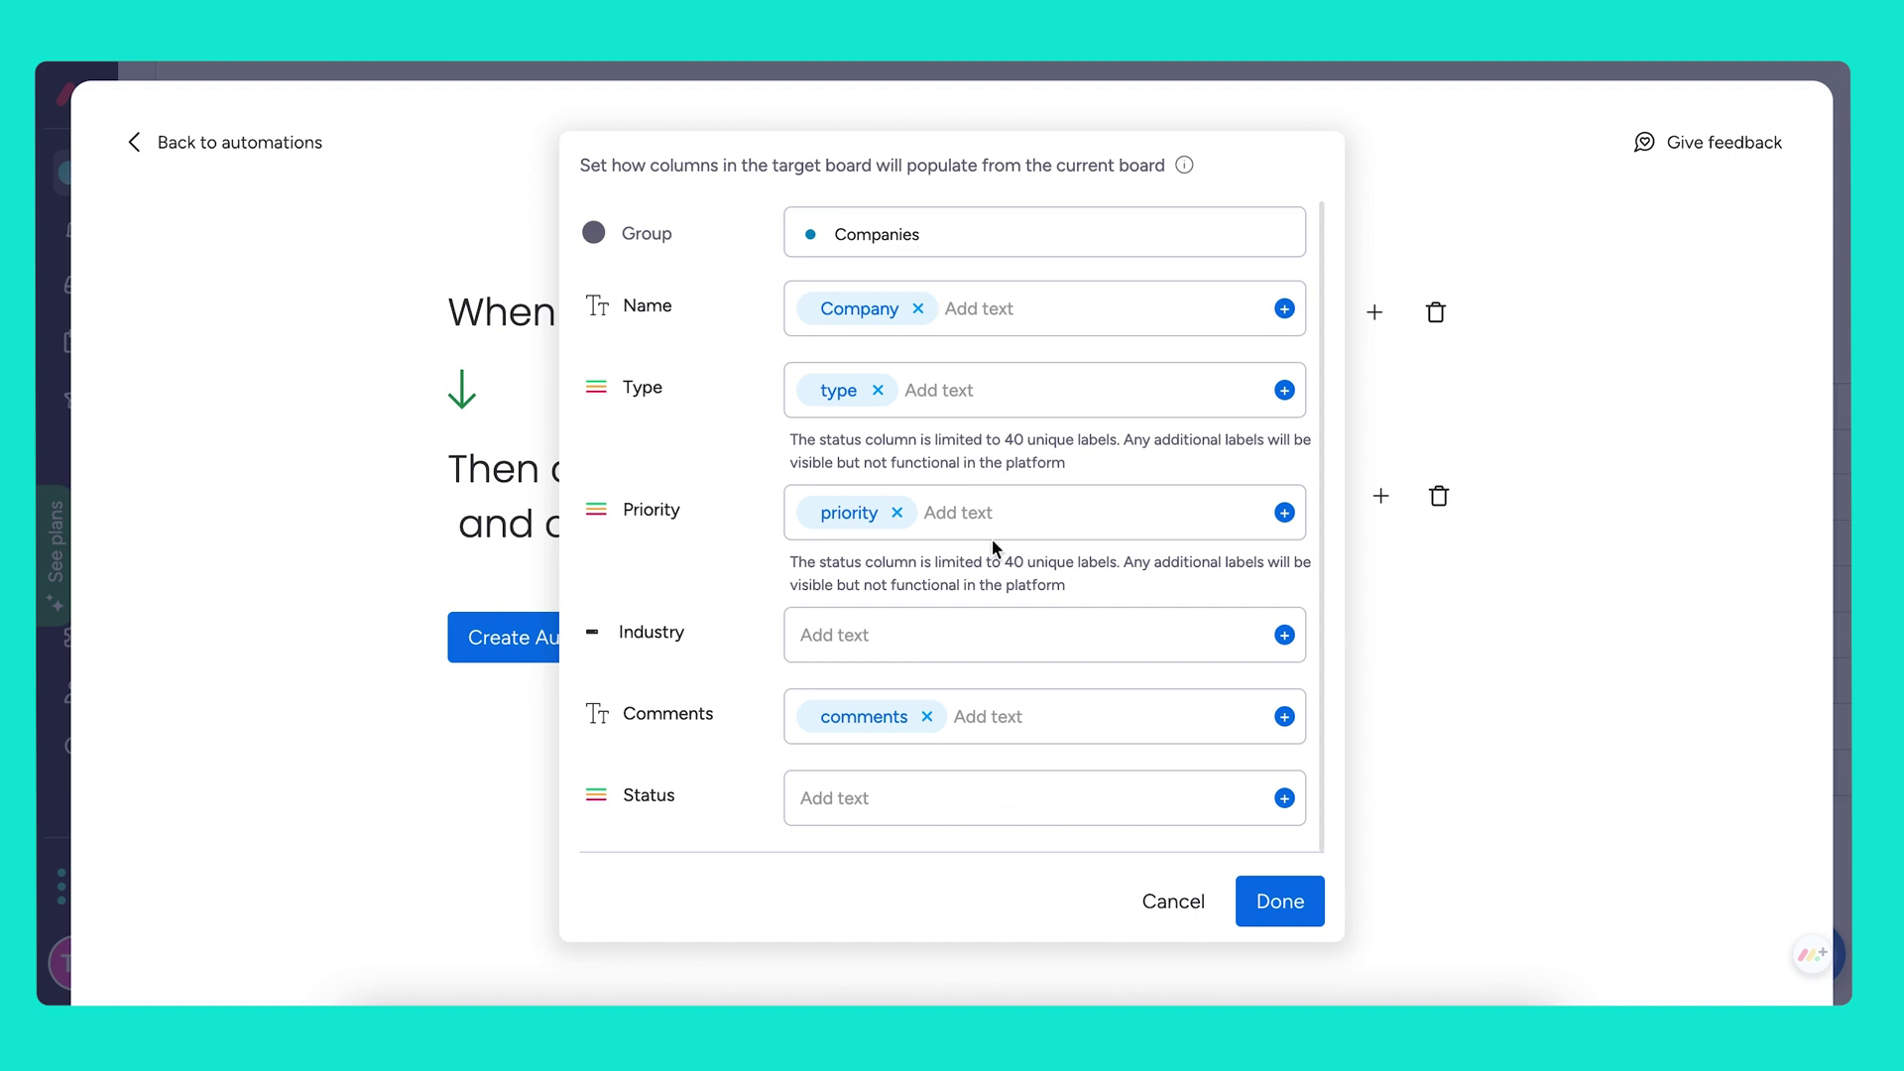
click(1279, 904)
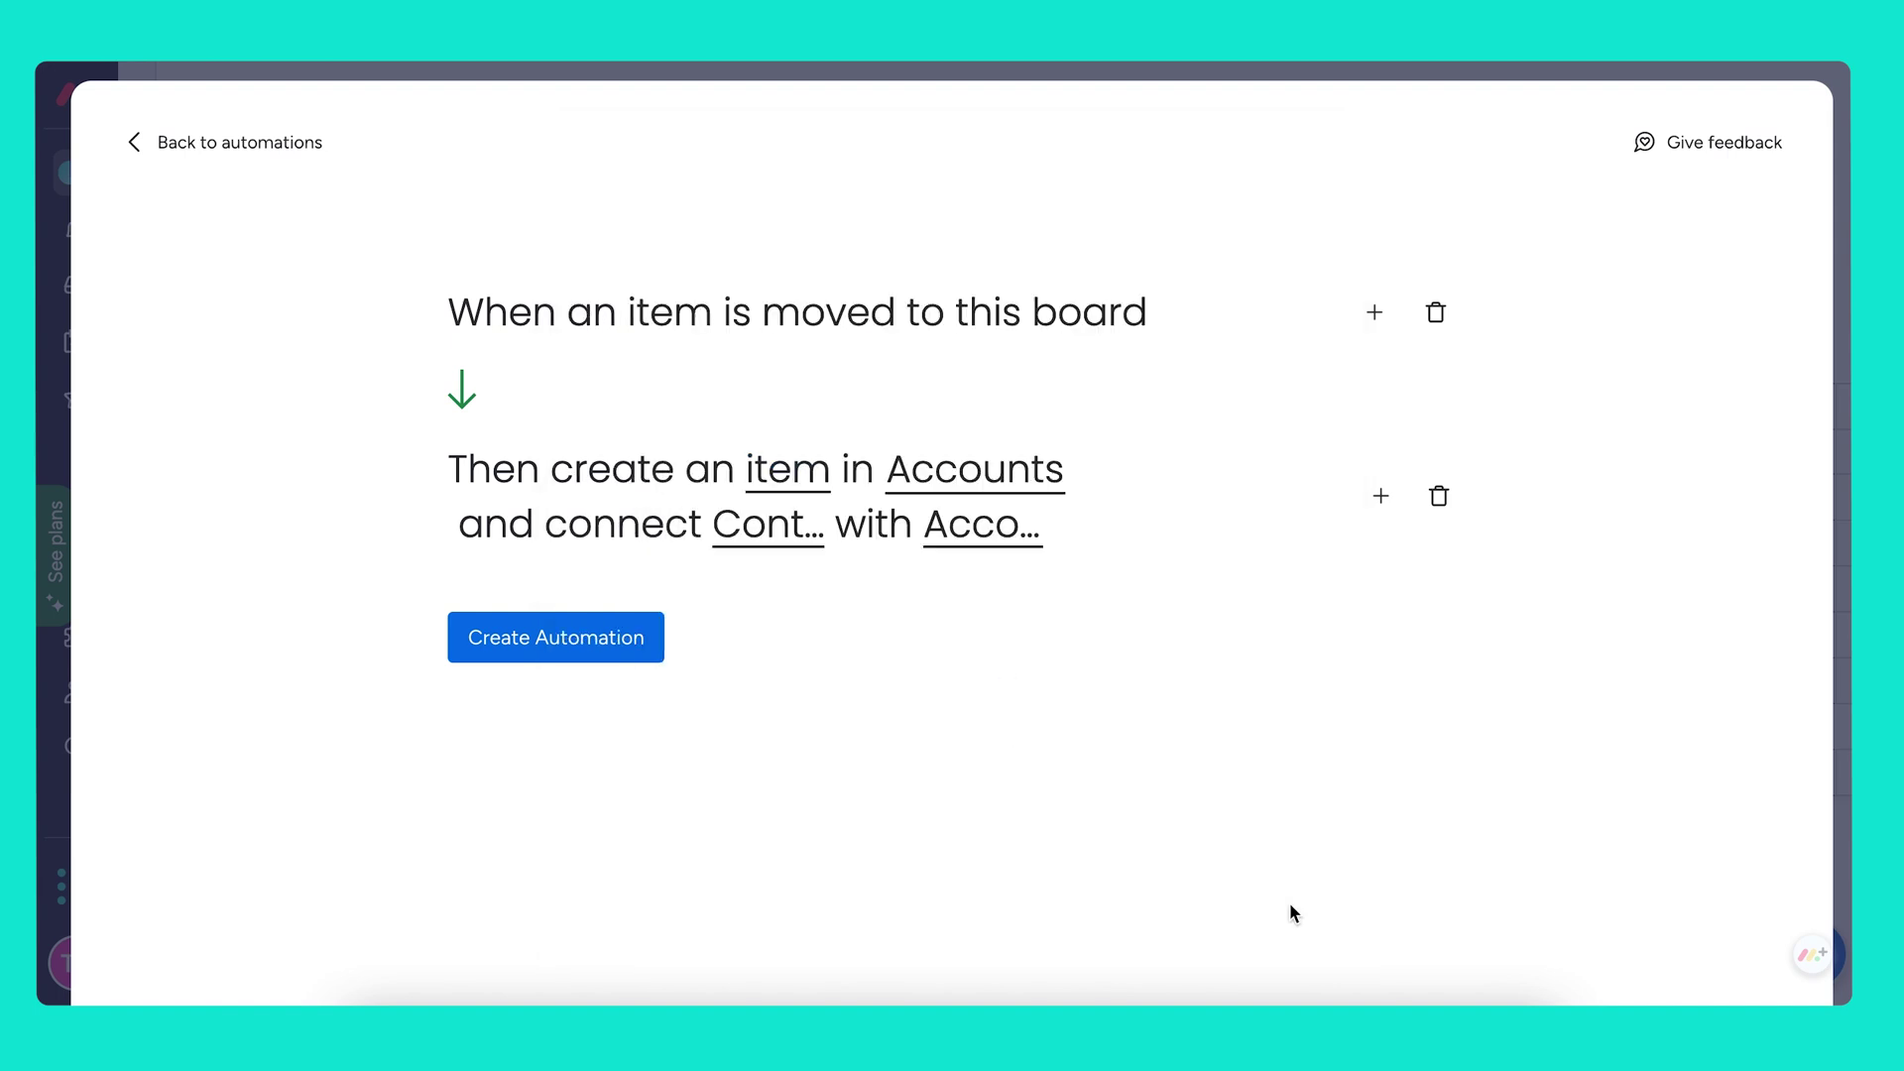
click(585, 640)
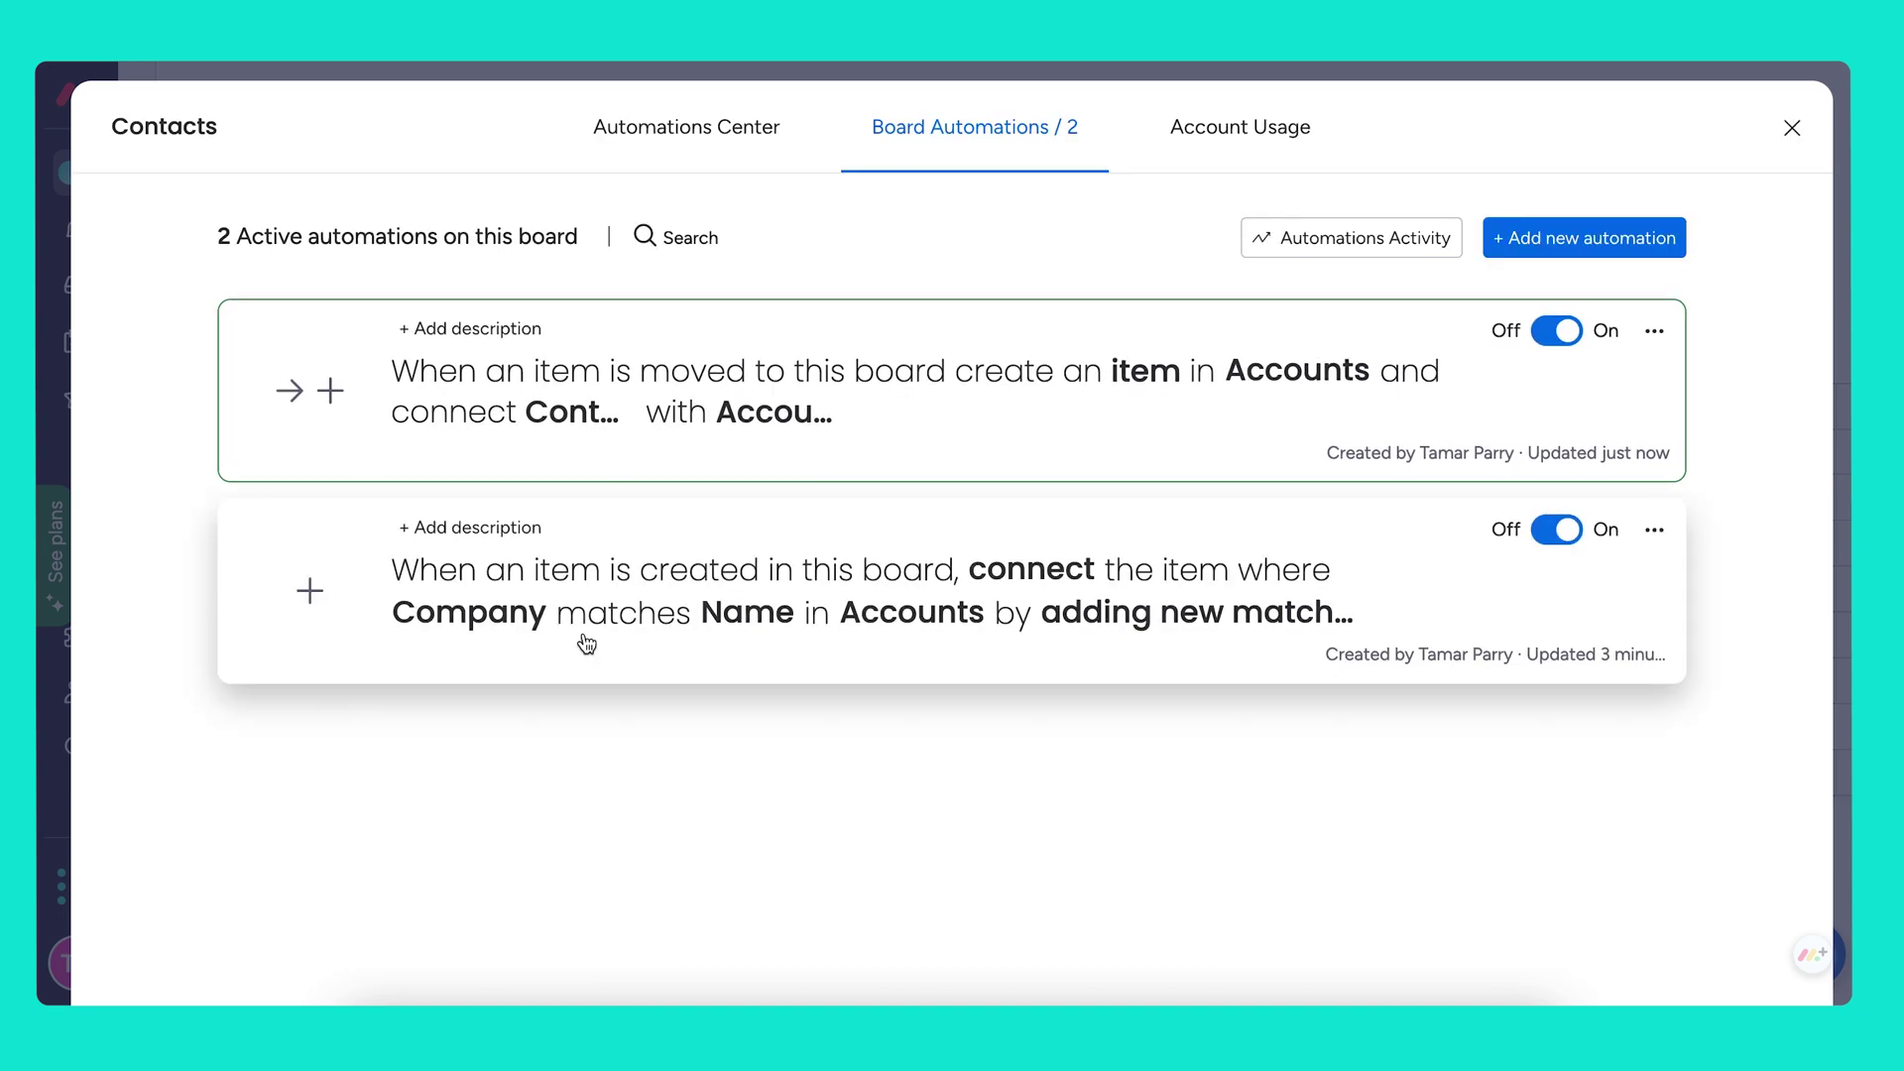
click(1791, 127)
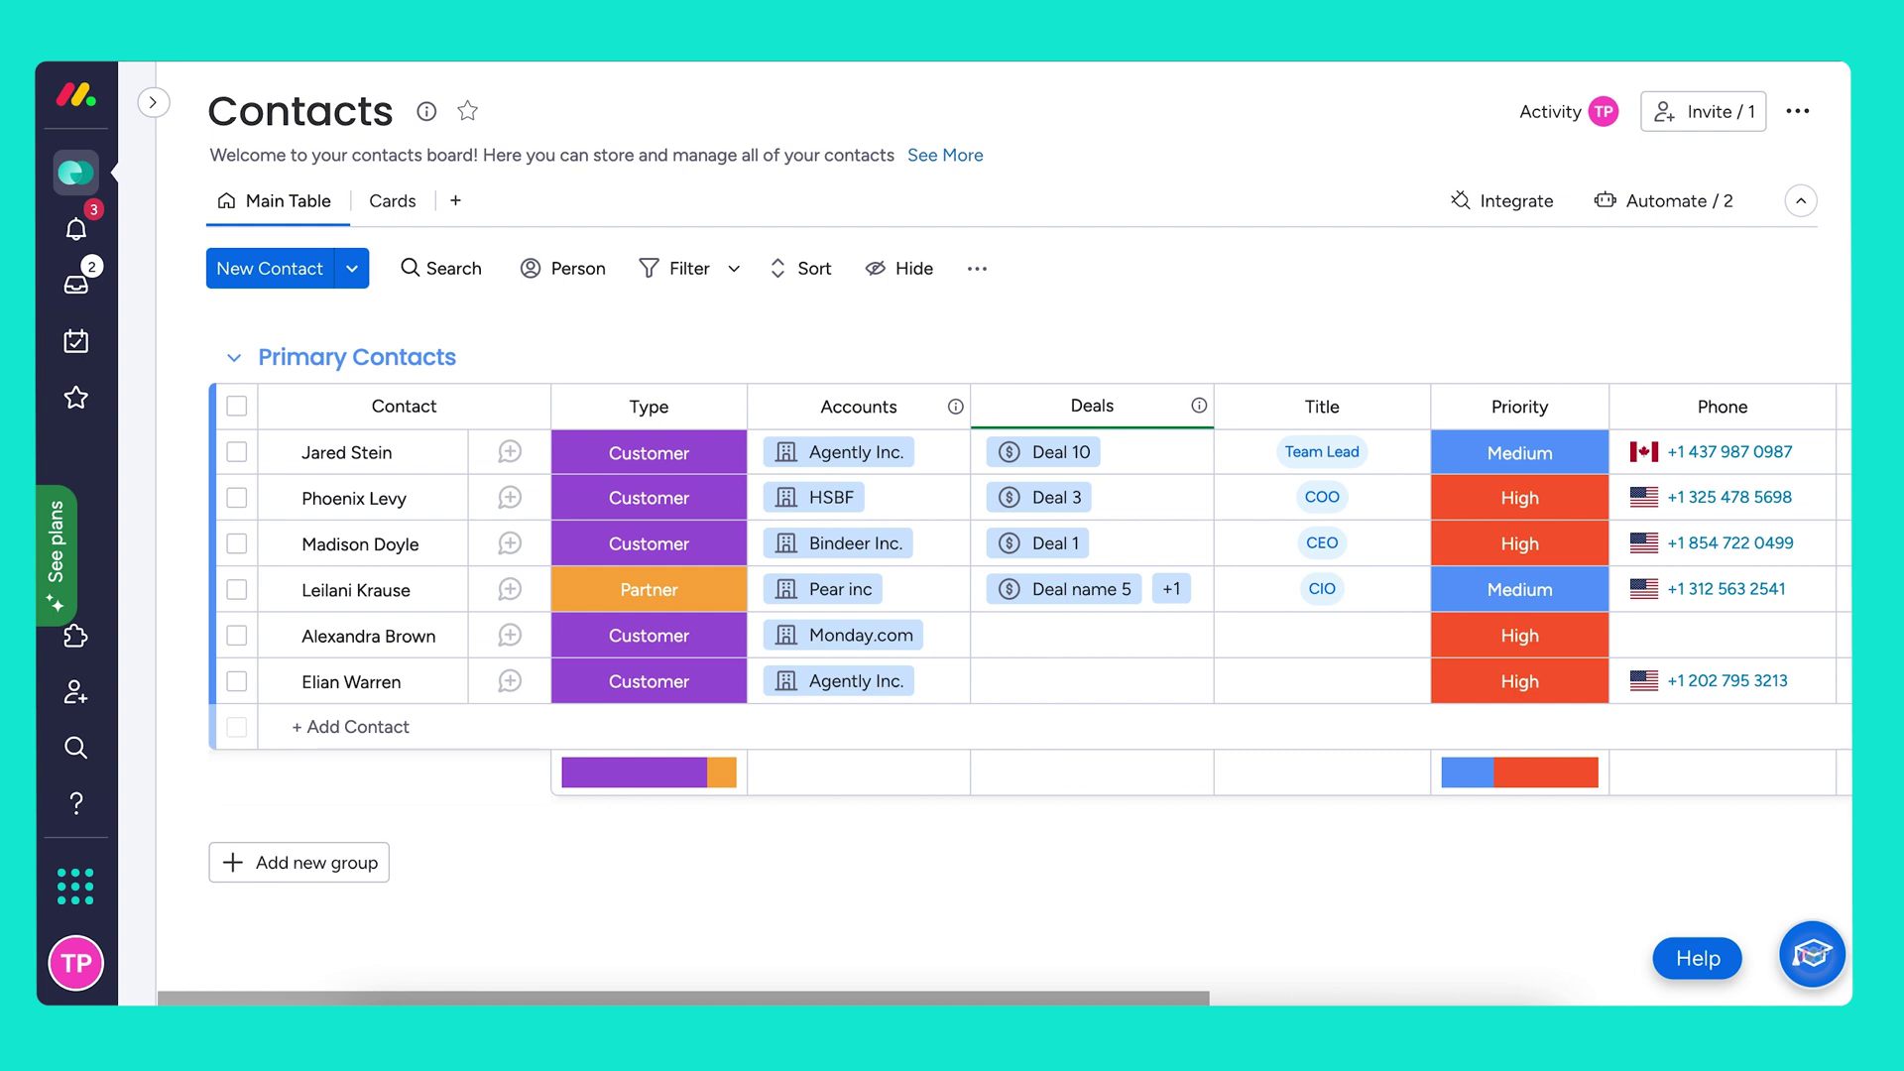
On the Leads form, enter the lead's name, company Sentra, title Team Lead and e-mail
click(152, 102)
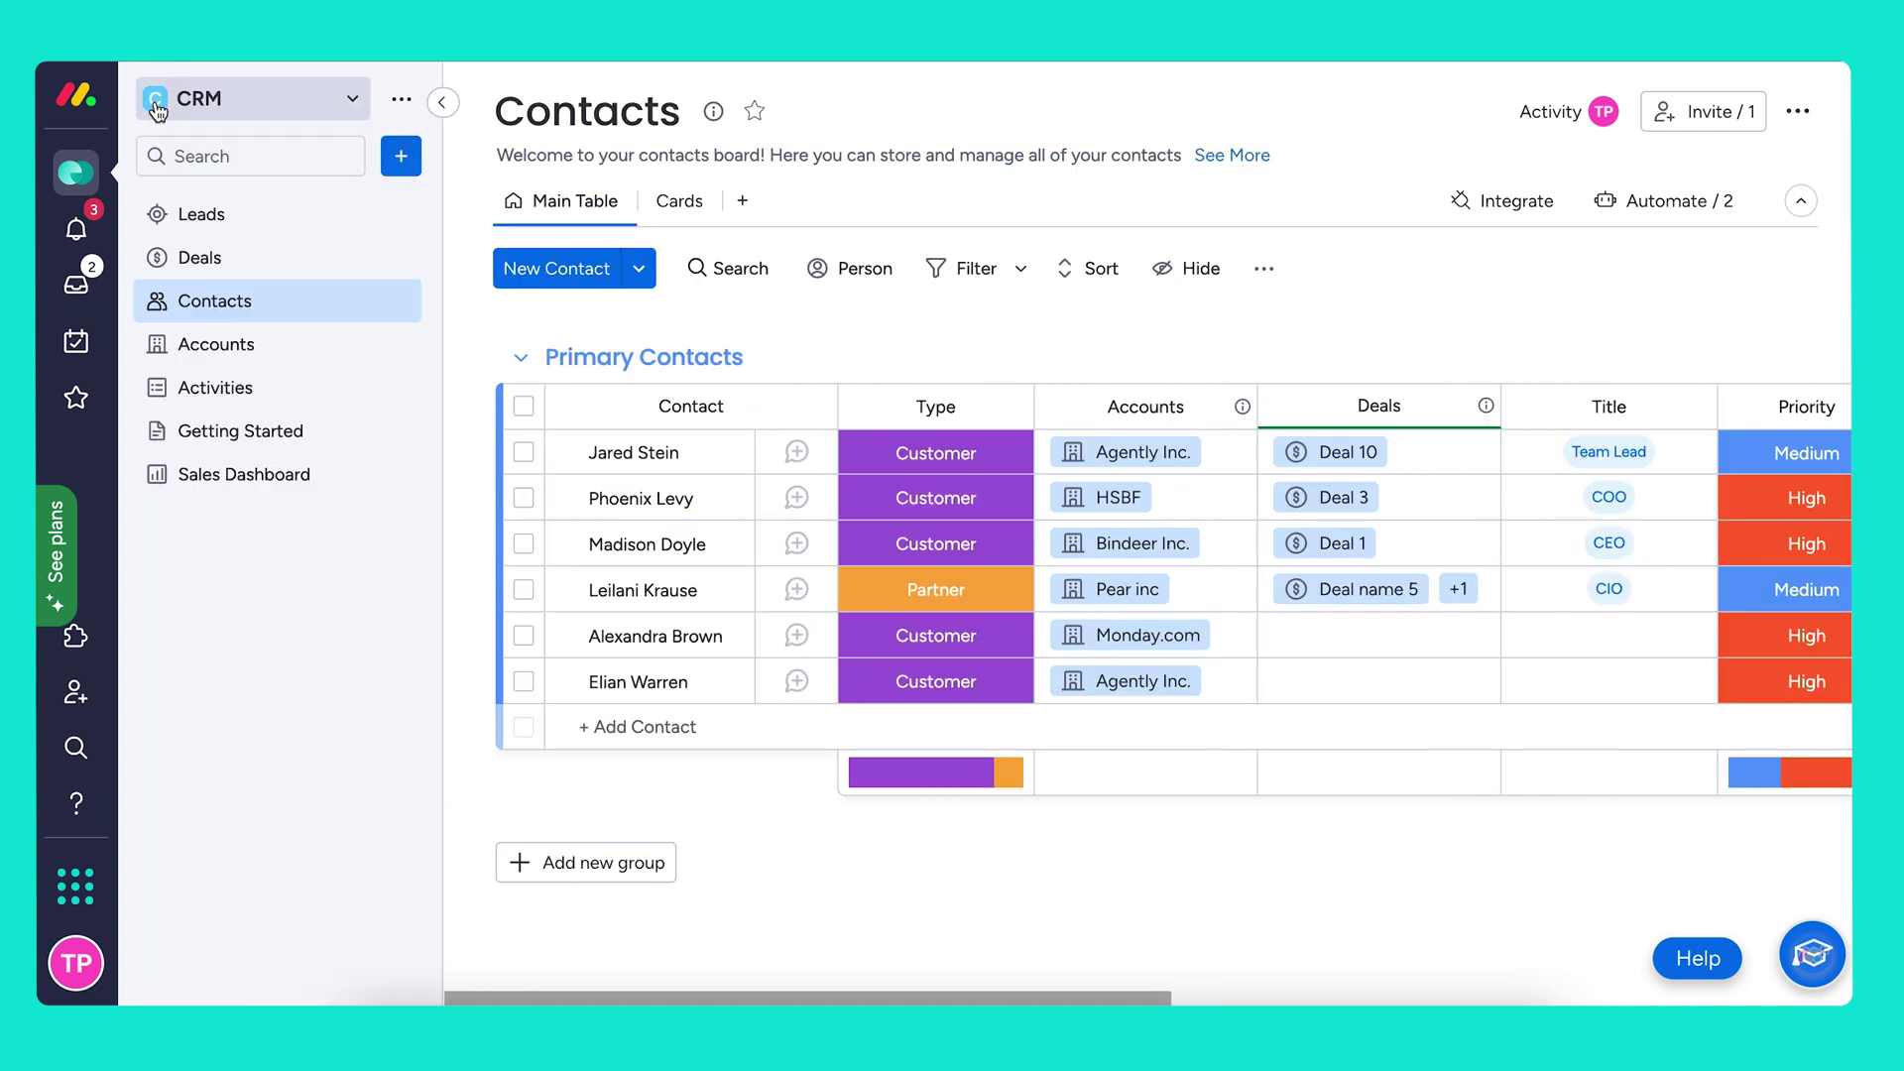
click(238, 230)
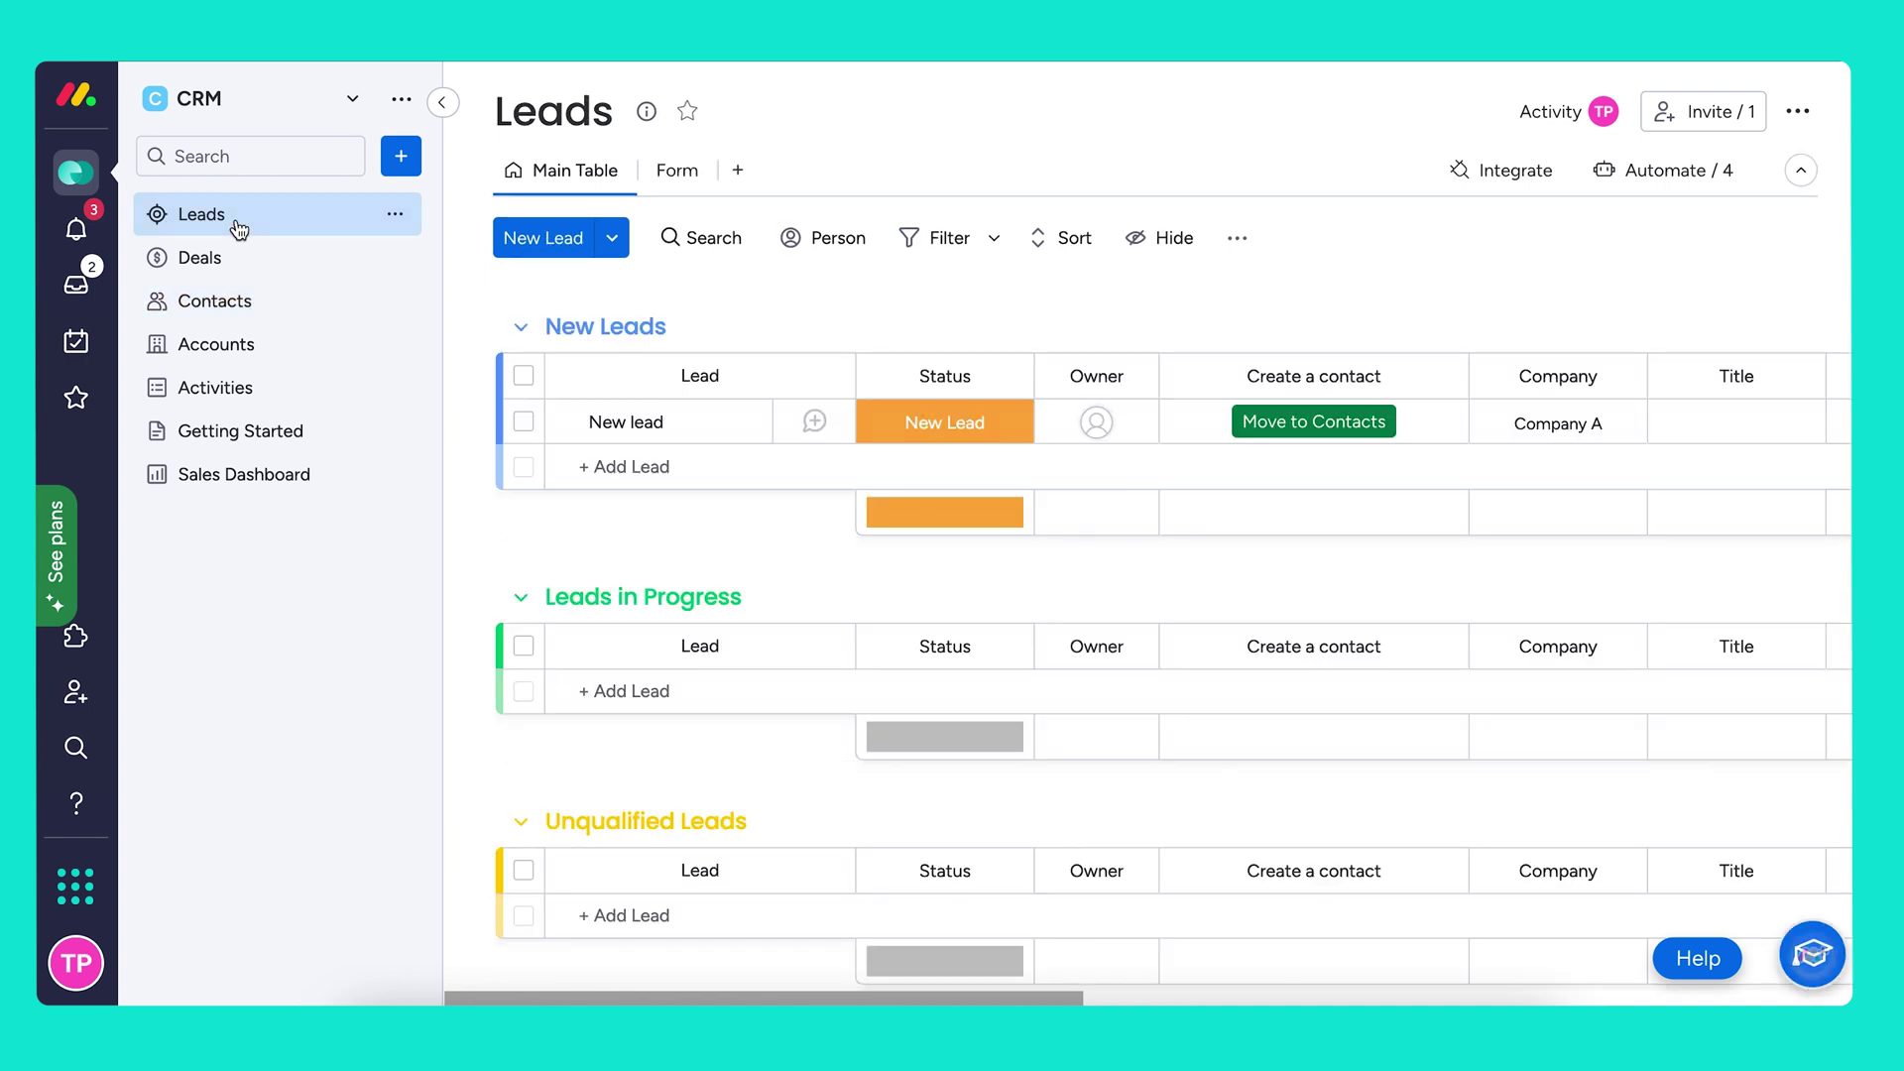
click(670, 172)
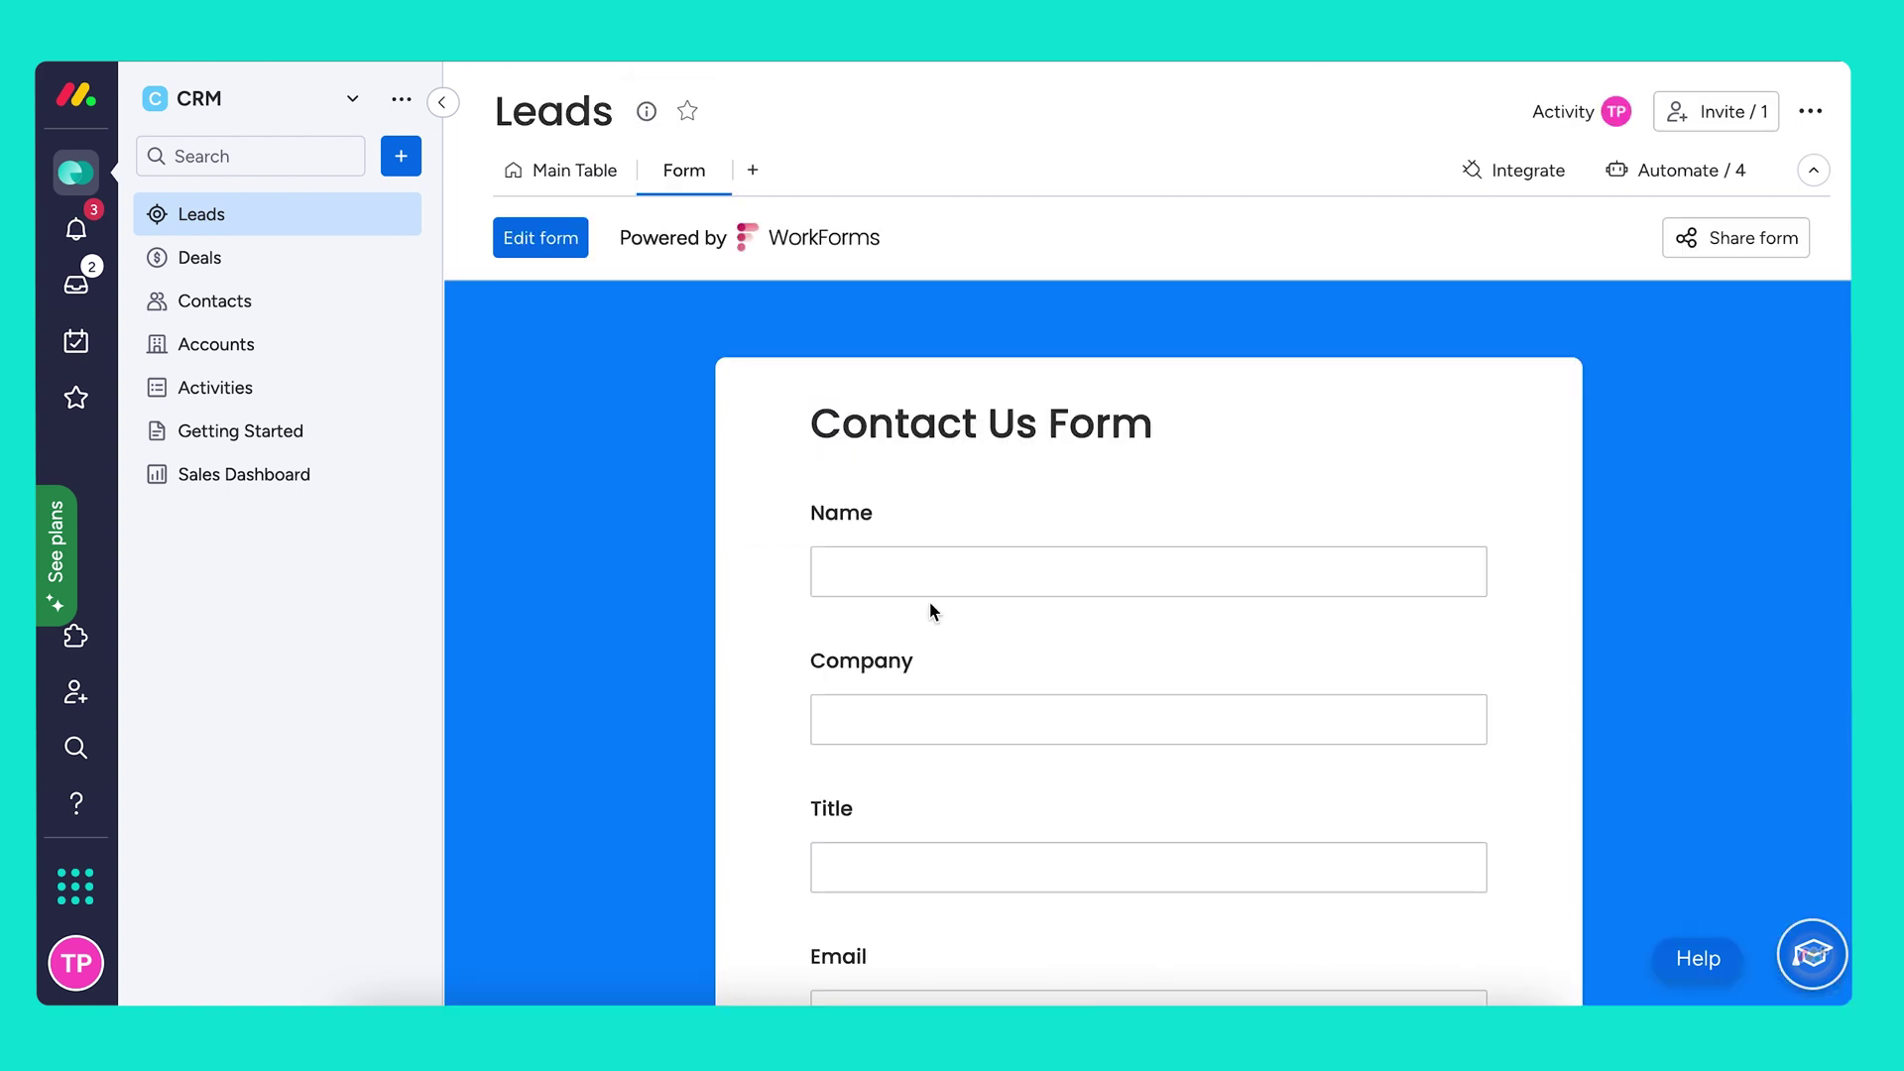
click(999, 562)
key(Tab)
text(Sentra)
click(1042, 873)
text(Team Lead)
scroll(1061, 872, down, 2)
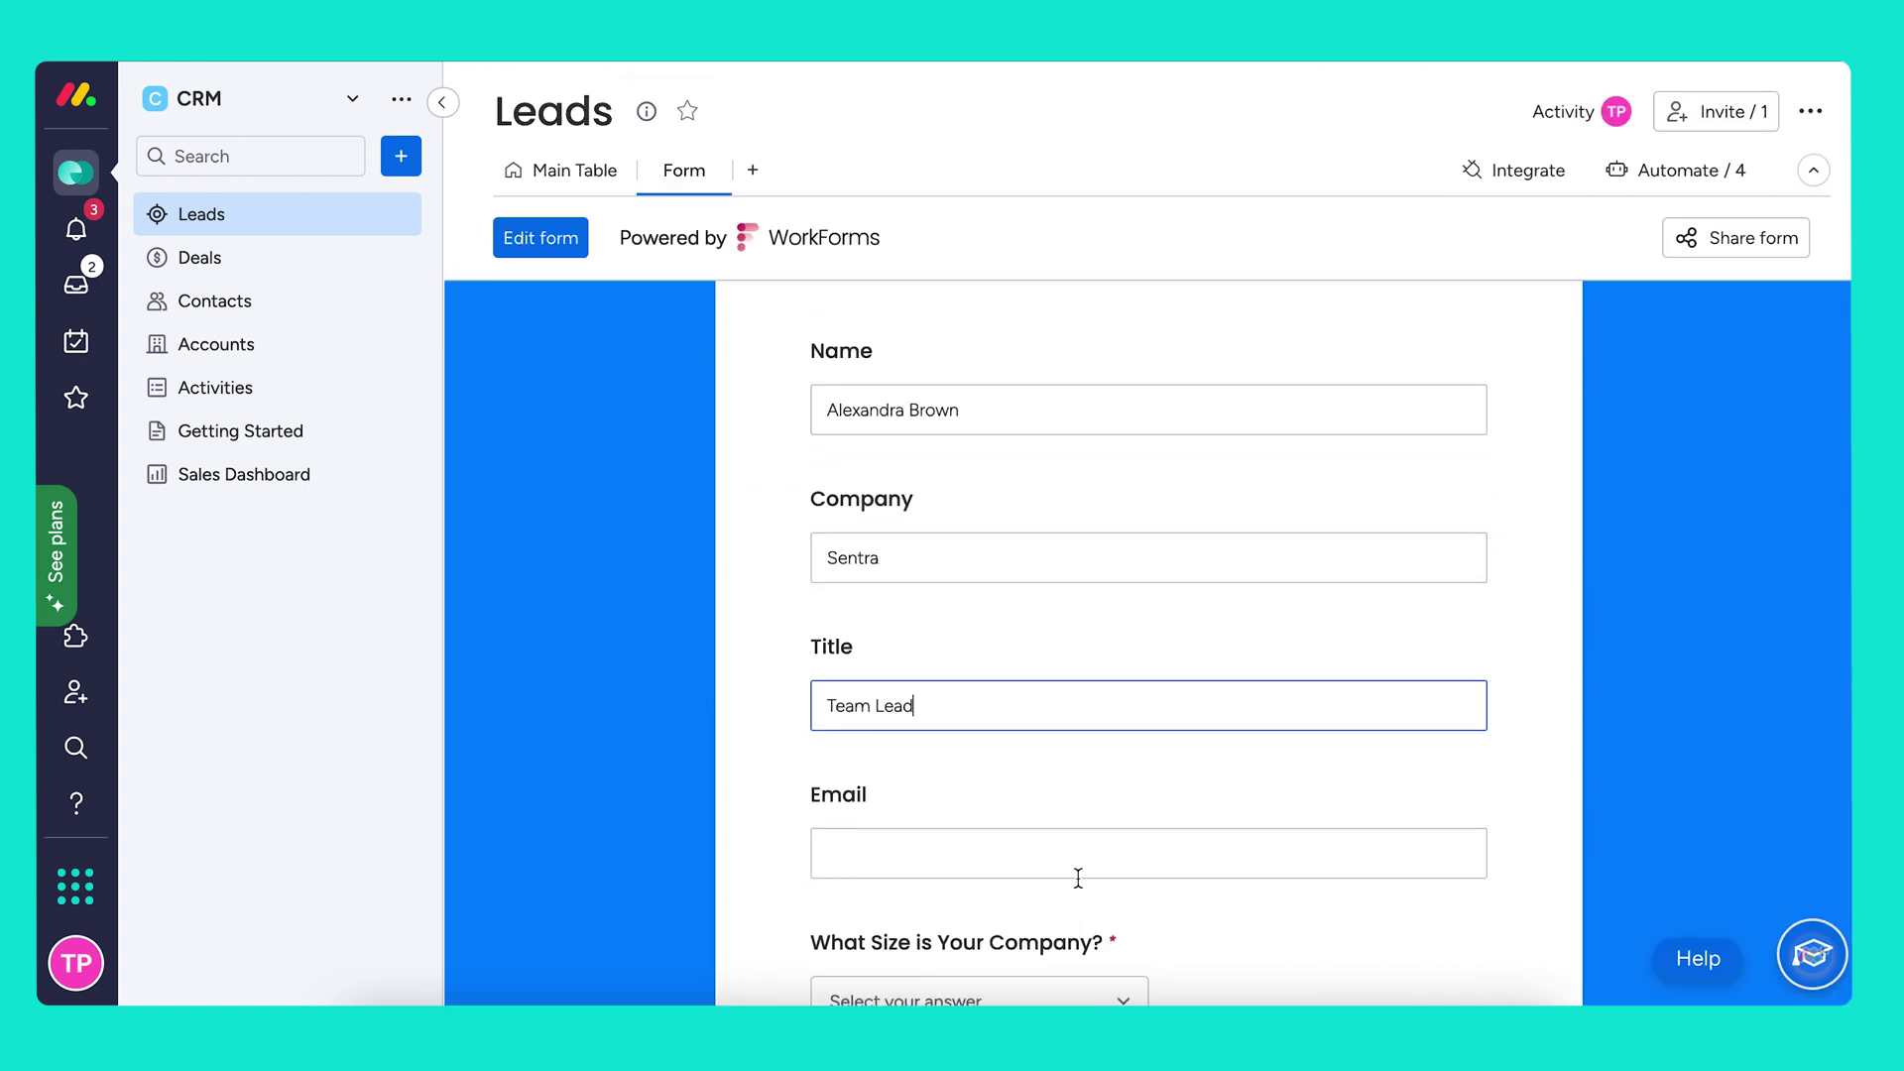
click(1075, 873)
Set company size to 100-299, submit the form, and return to the Leads table
click(1004, 996)
click(1004, 997)
scroll(1156, 799, down, 5)
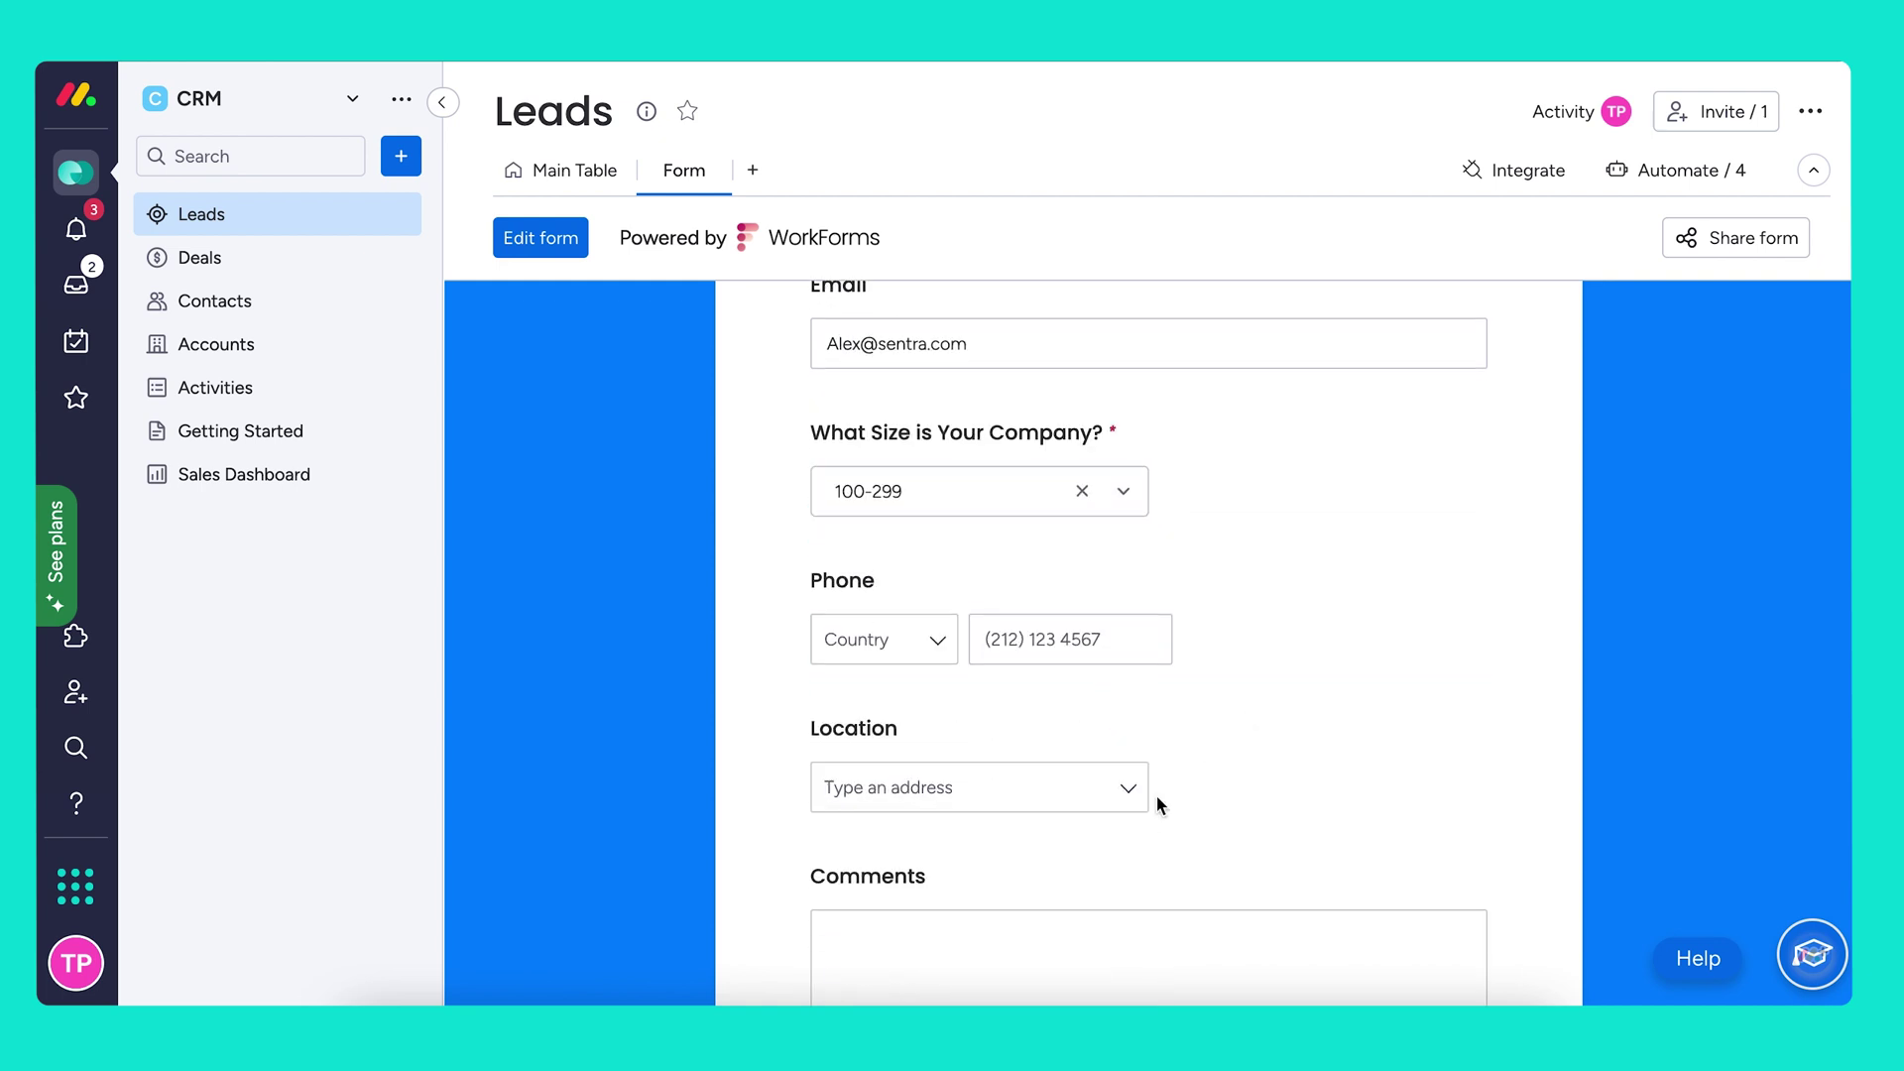
click(782, 447)
click(565, 171)
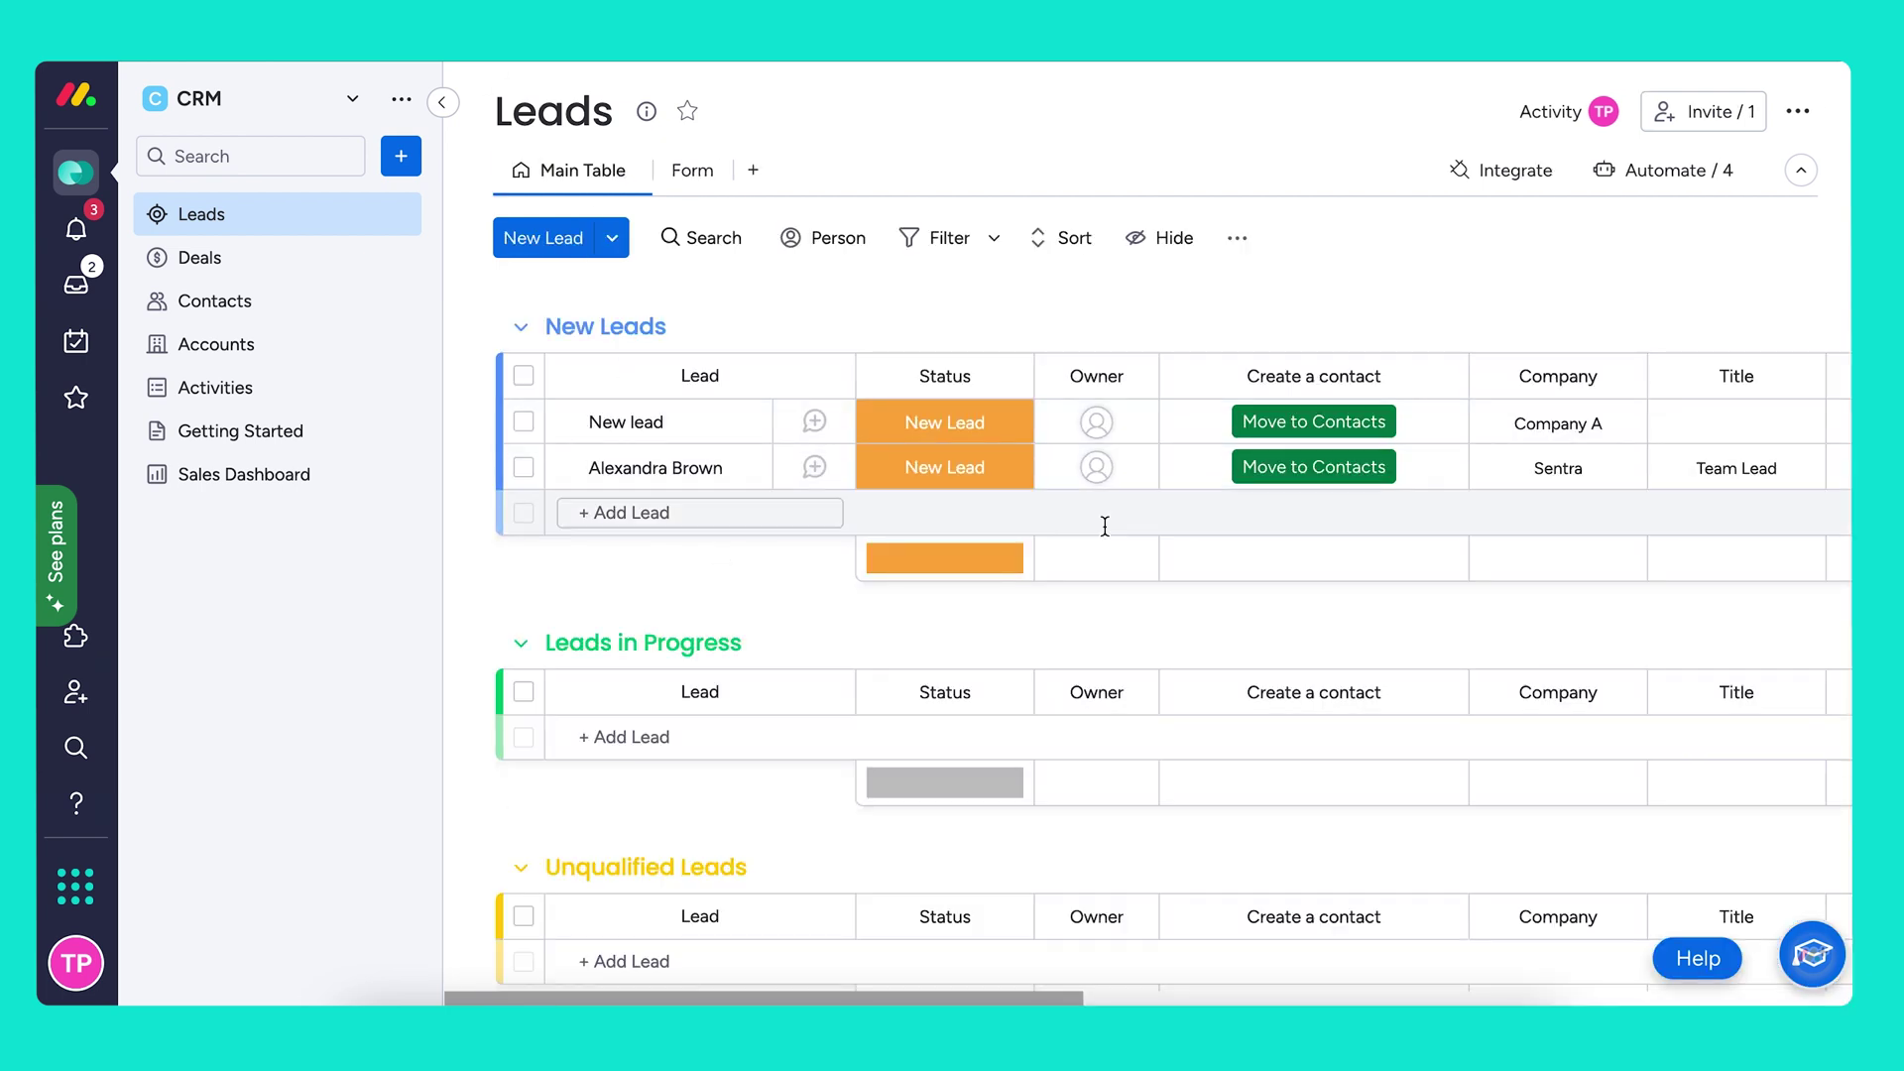
Mark the Sentra lead Qualified, move it to Contacts, and open the Contacts board
click(978, 477)
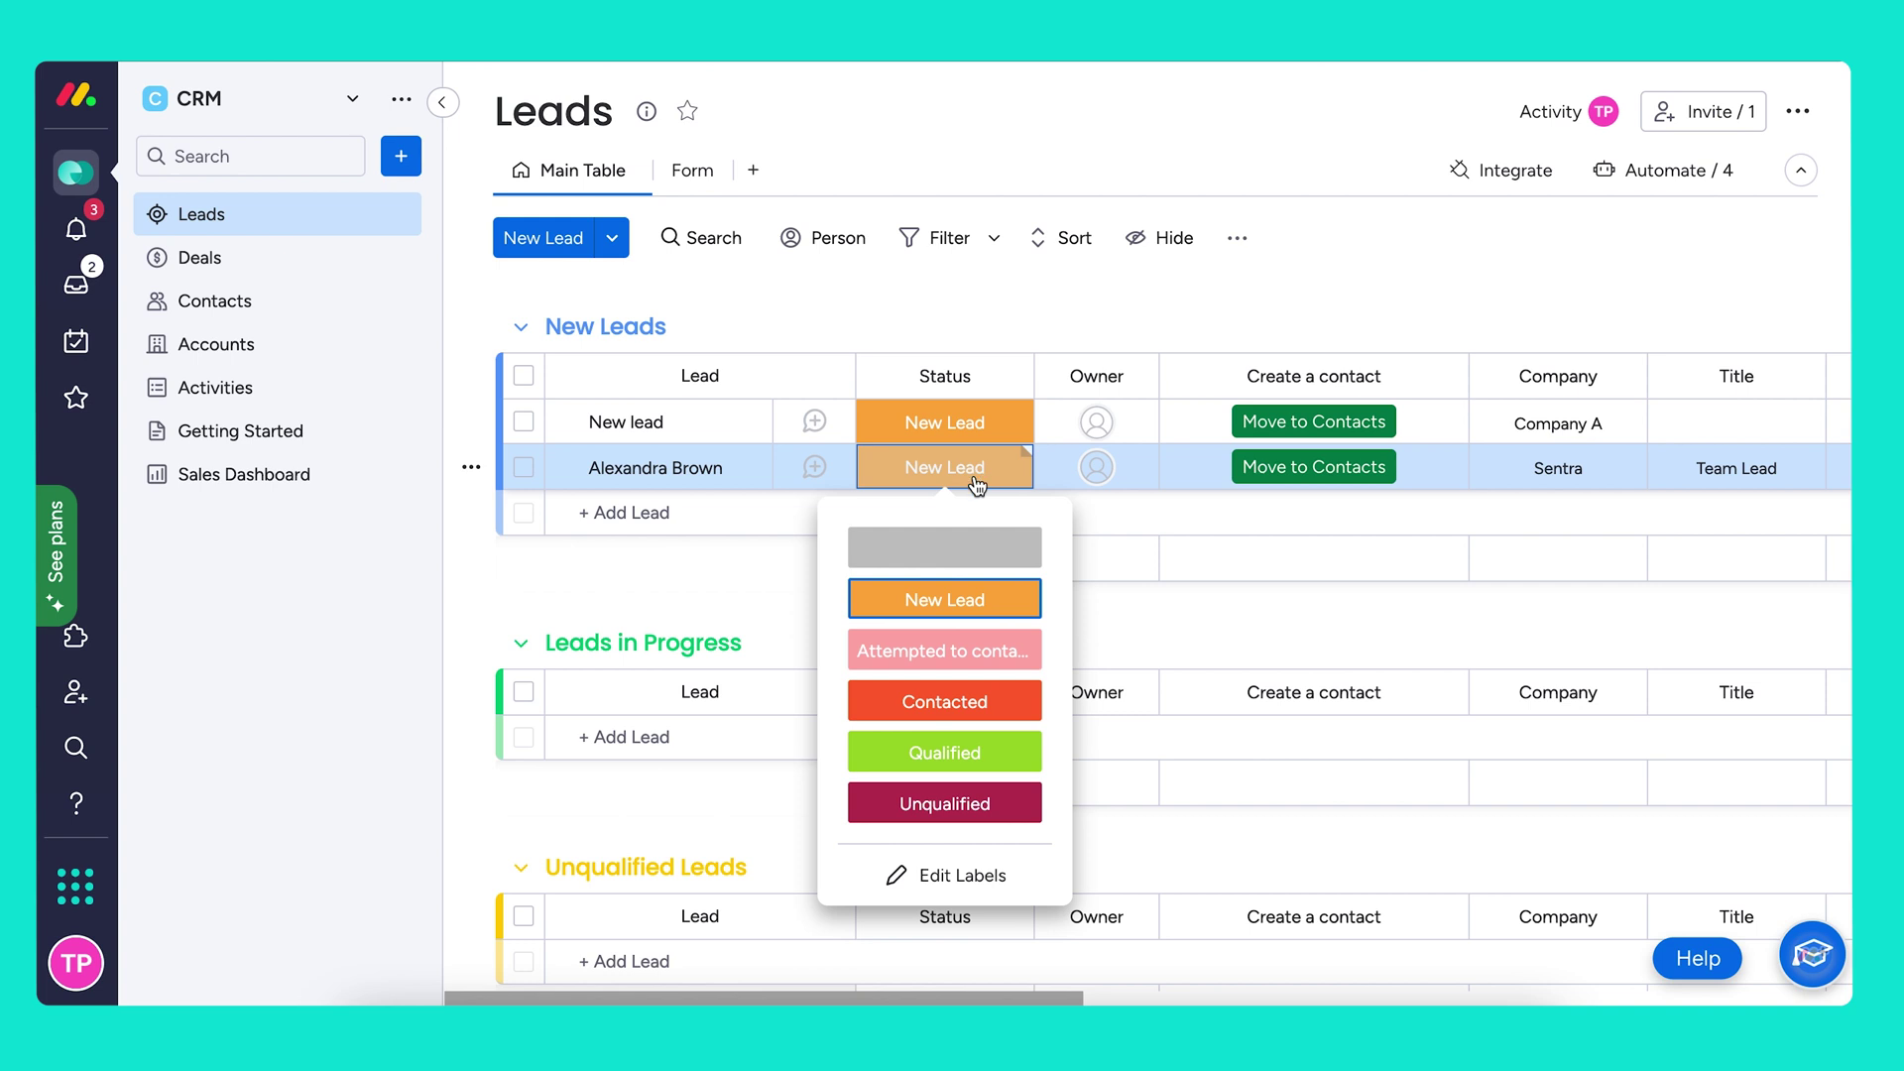
click(952, 748)
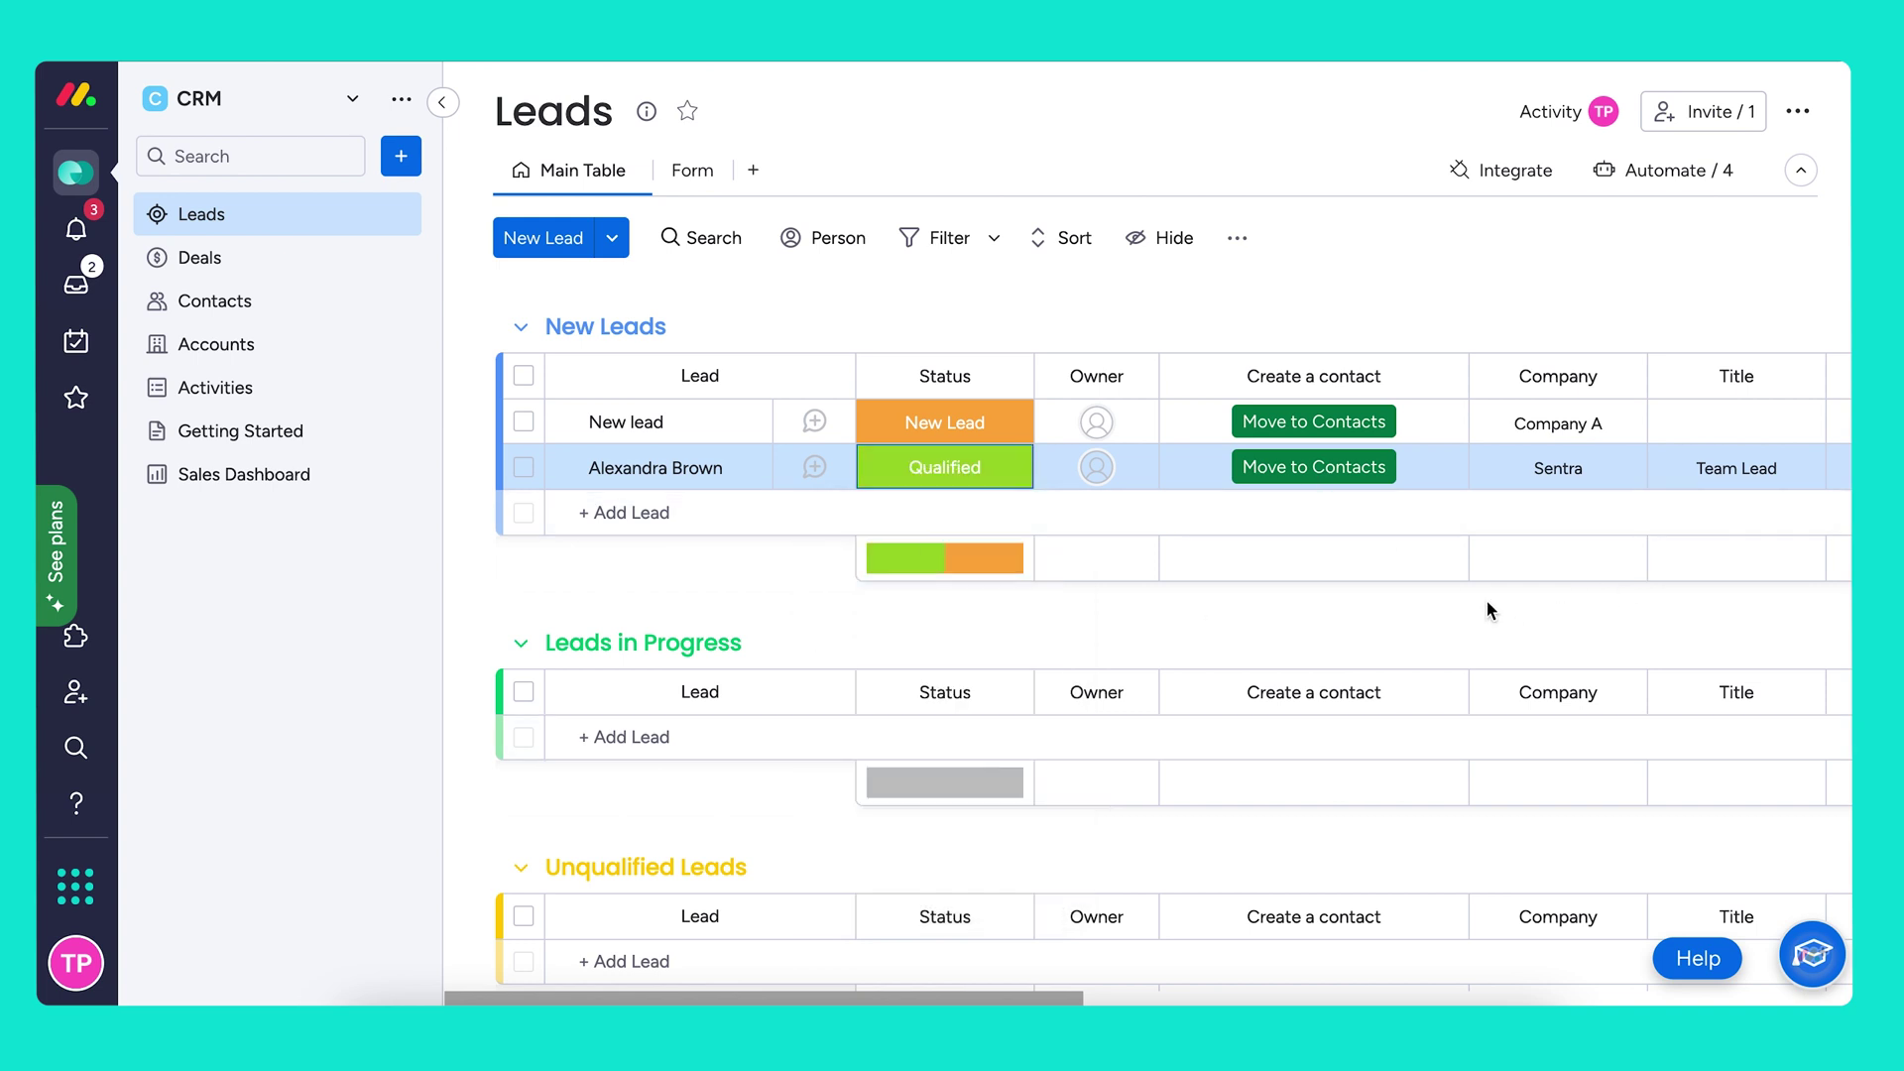
click(1343, 467)
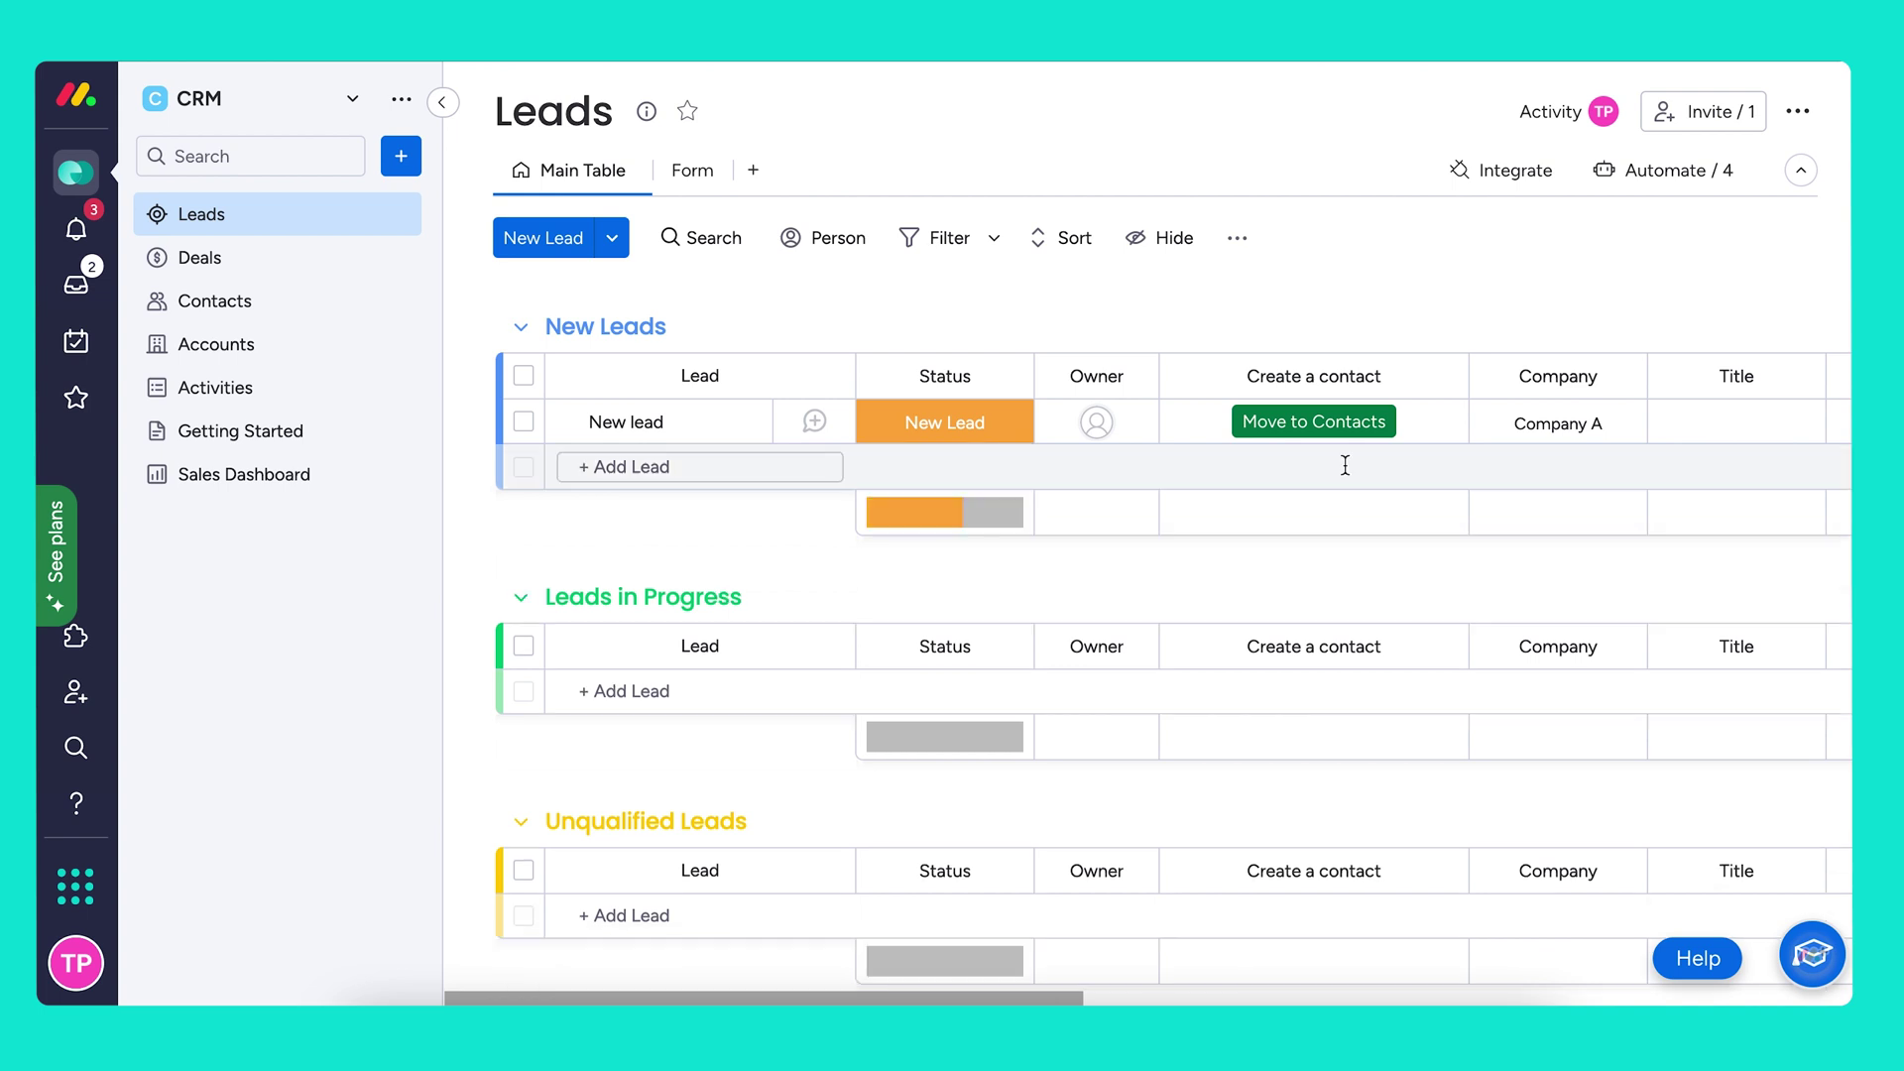
click(270, 310)
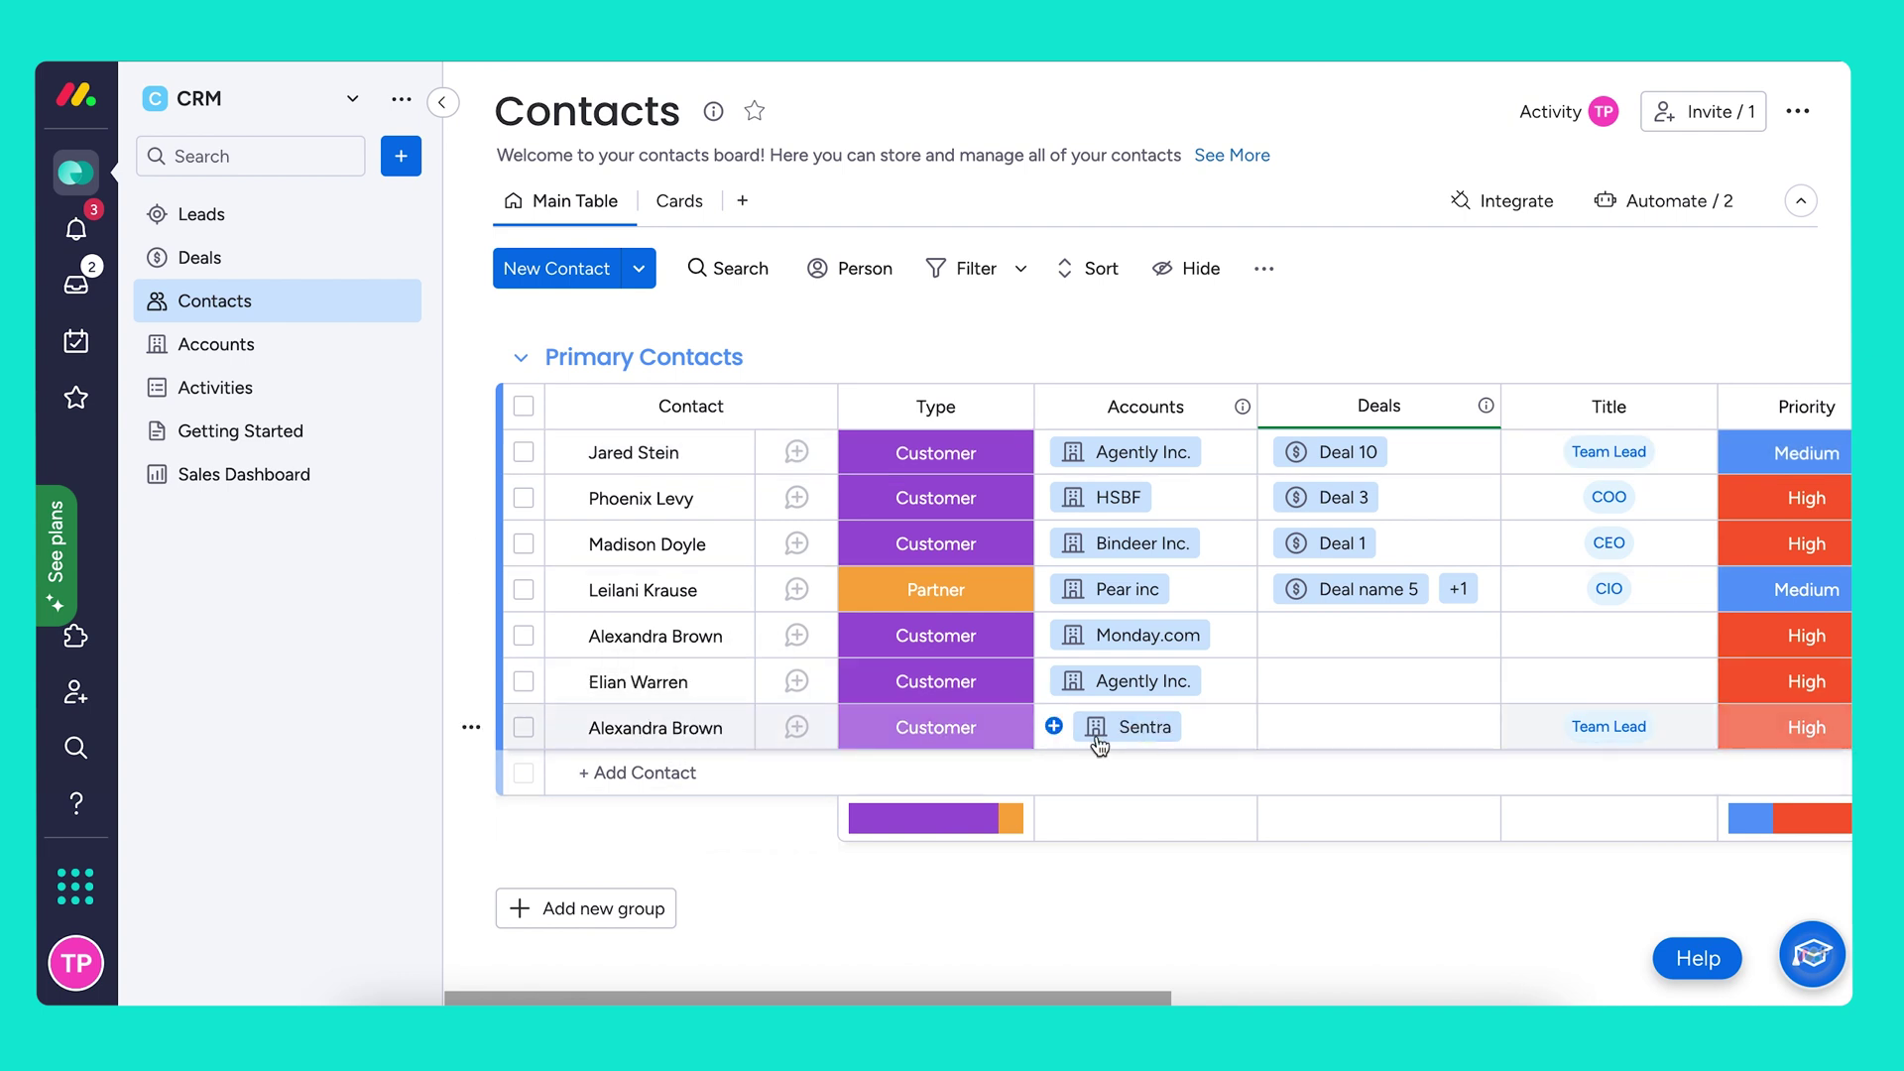
click(243, 346)
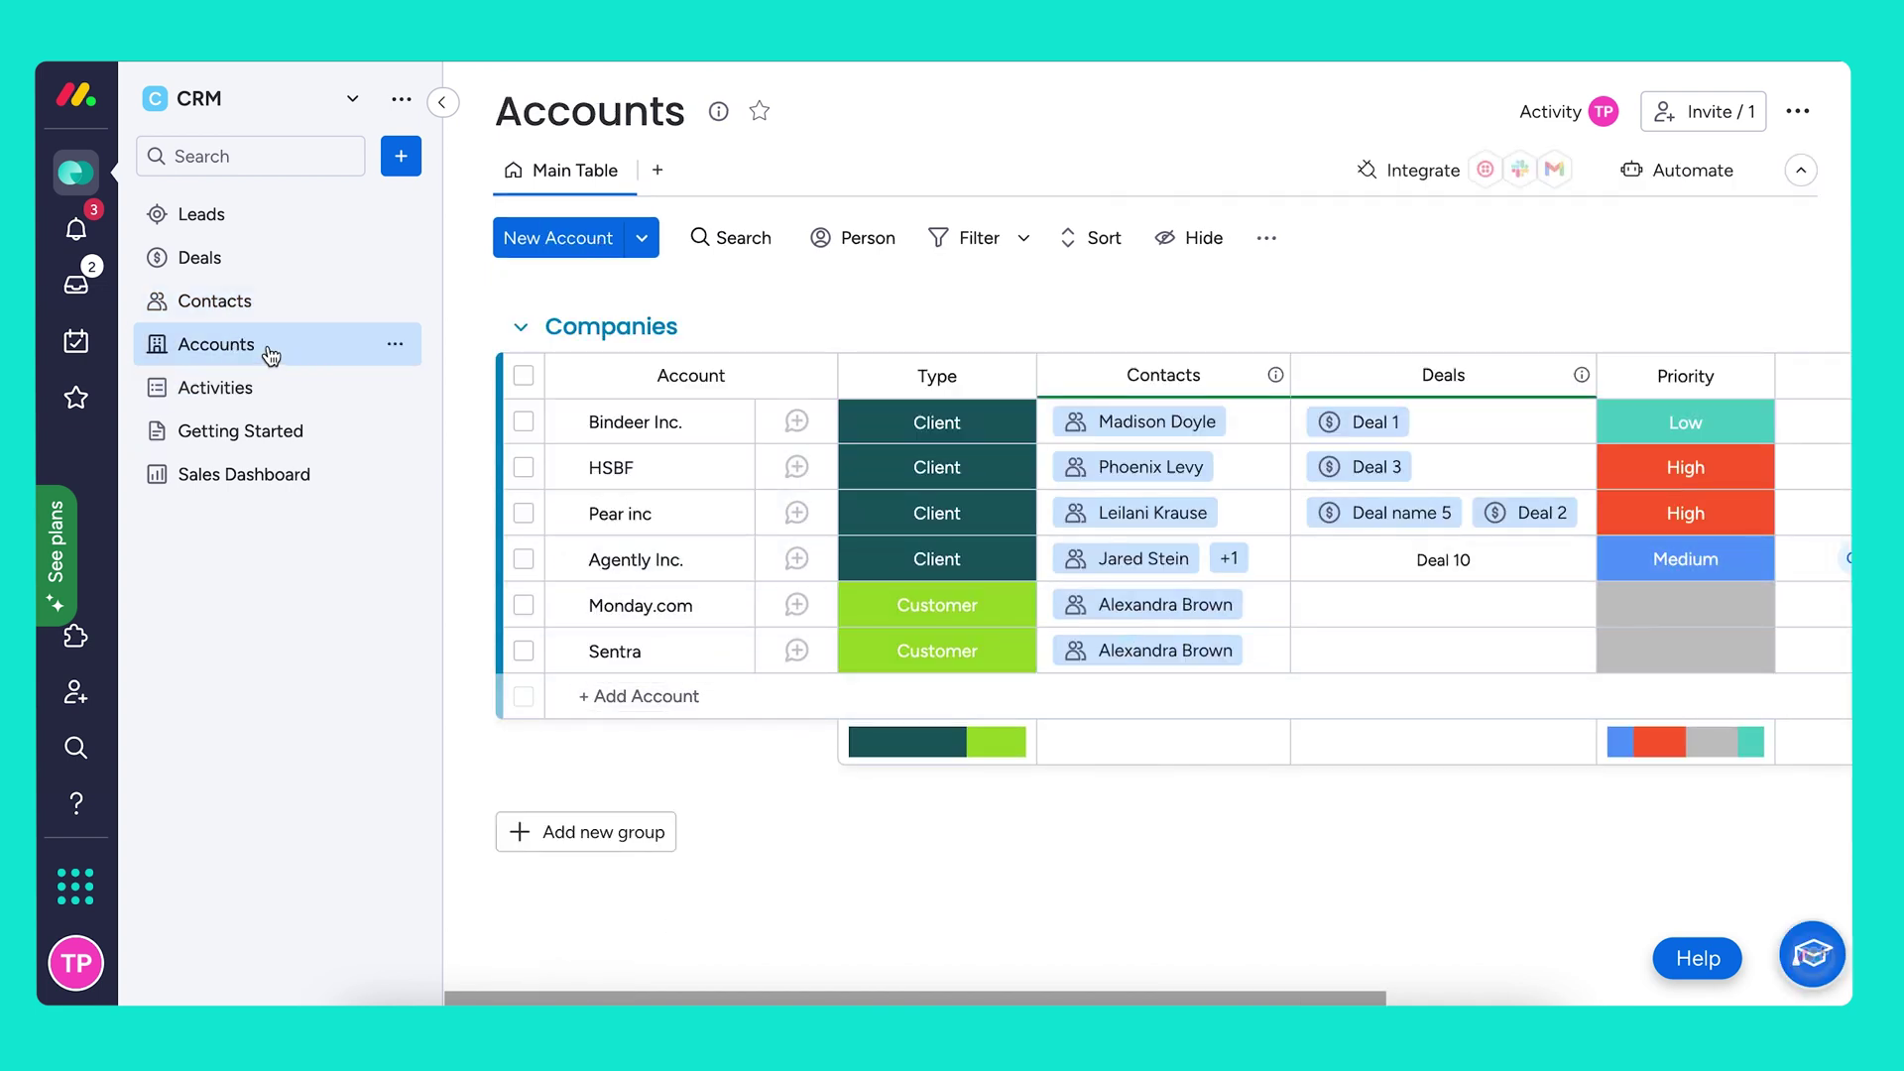
click(264, 309)
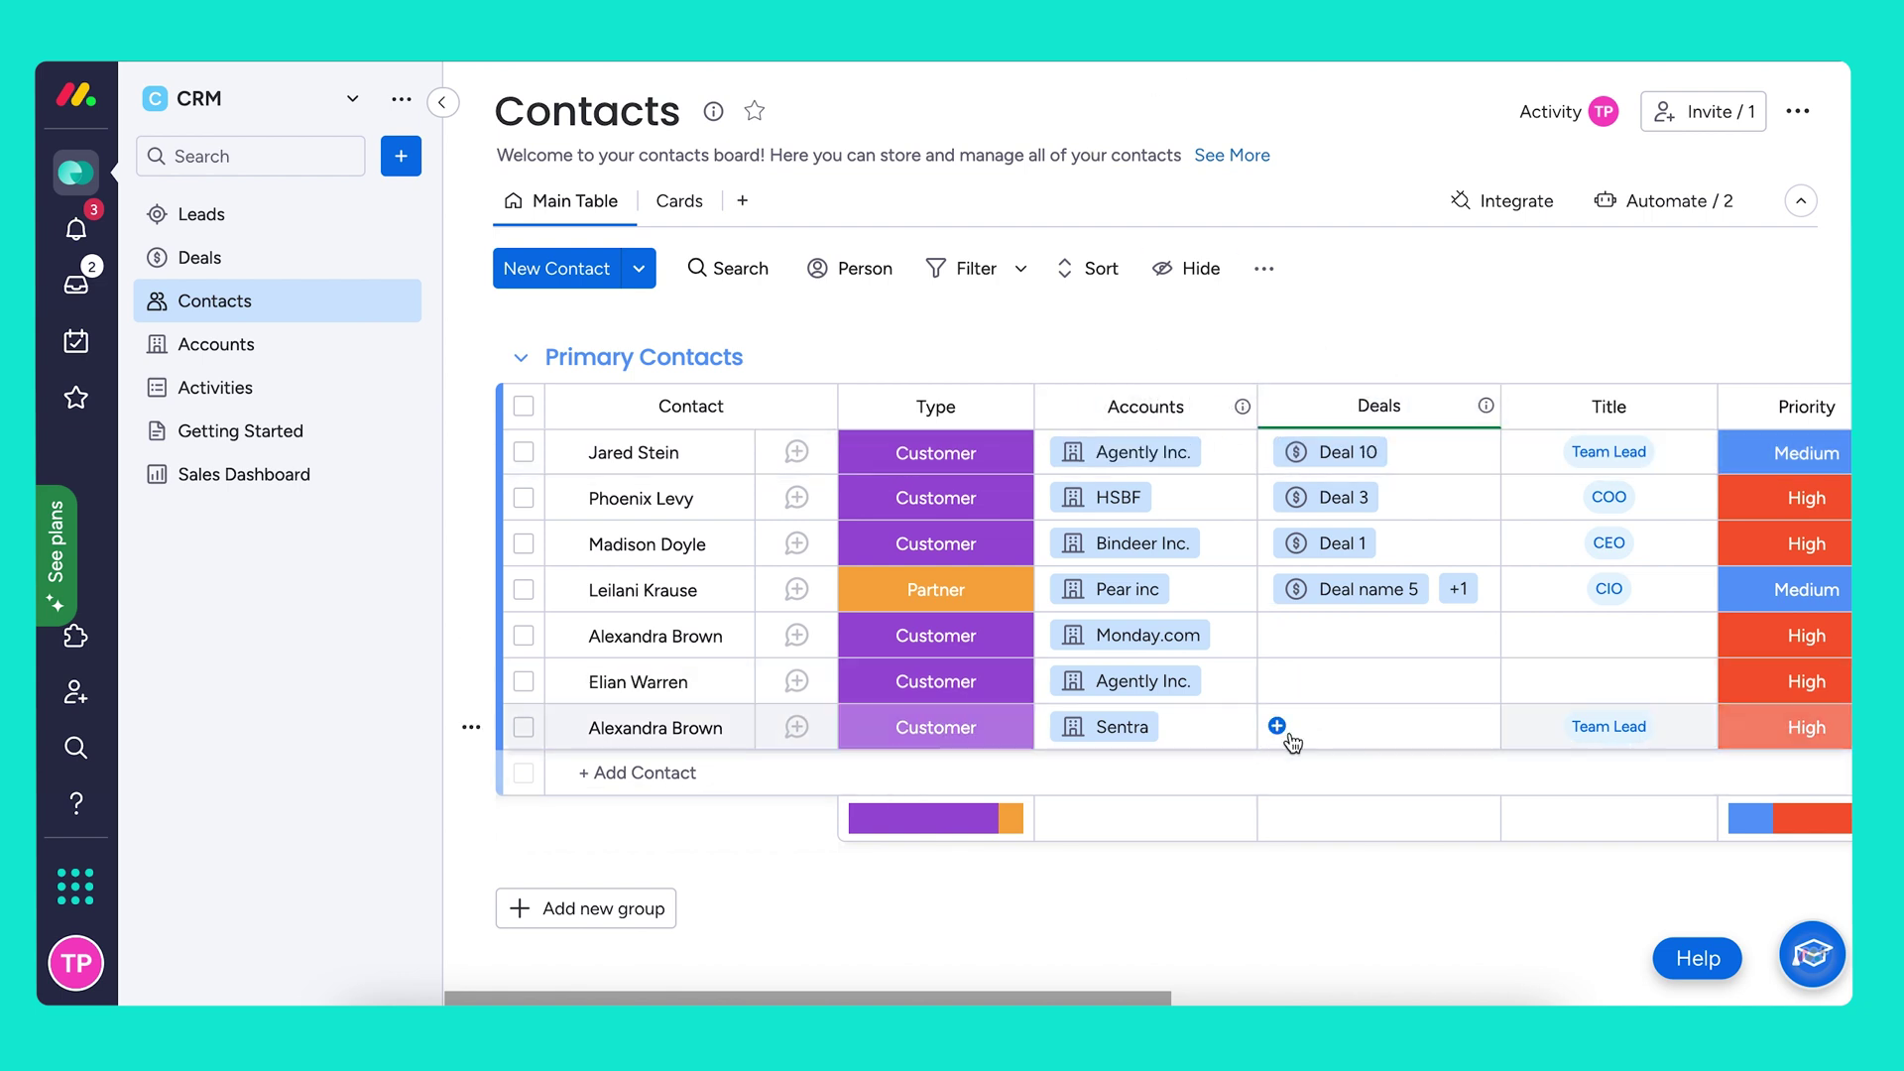
Create Deal 8 from the Sentra contact's Deals cell and open its details
click(1277, 726)
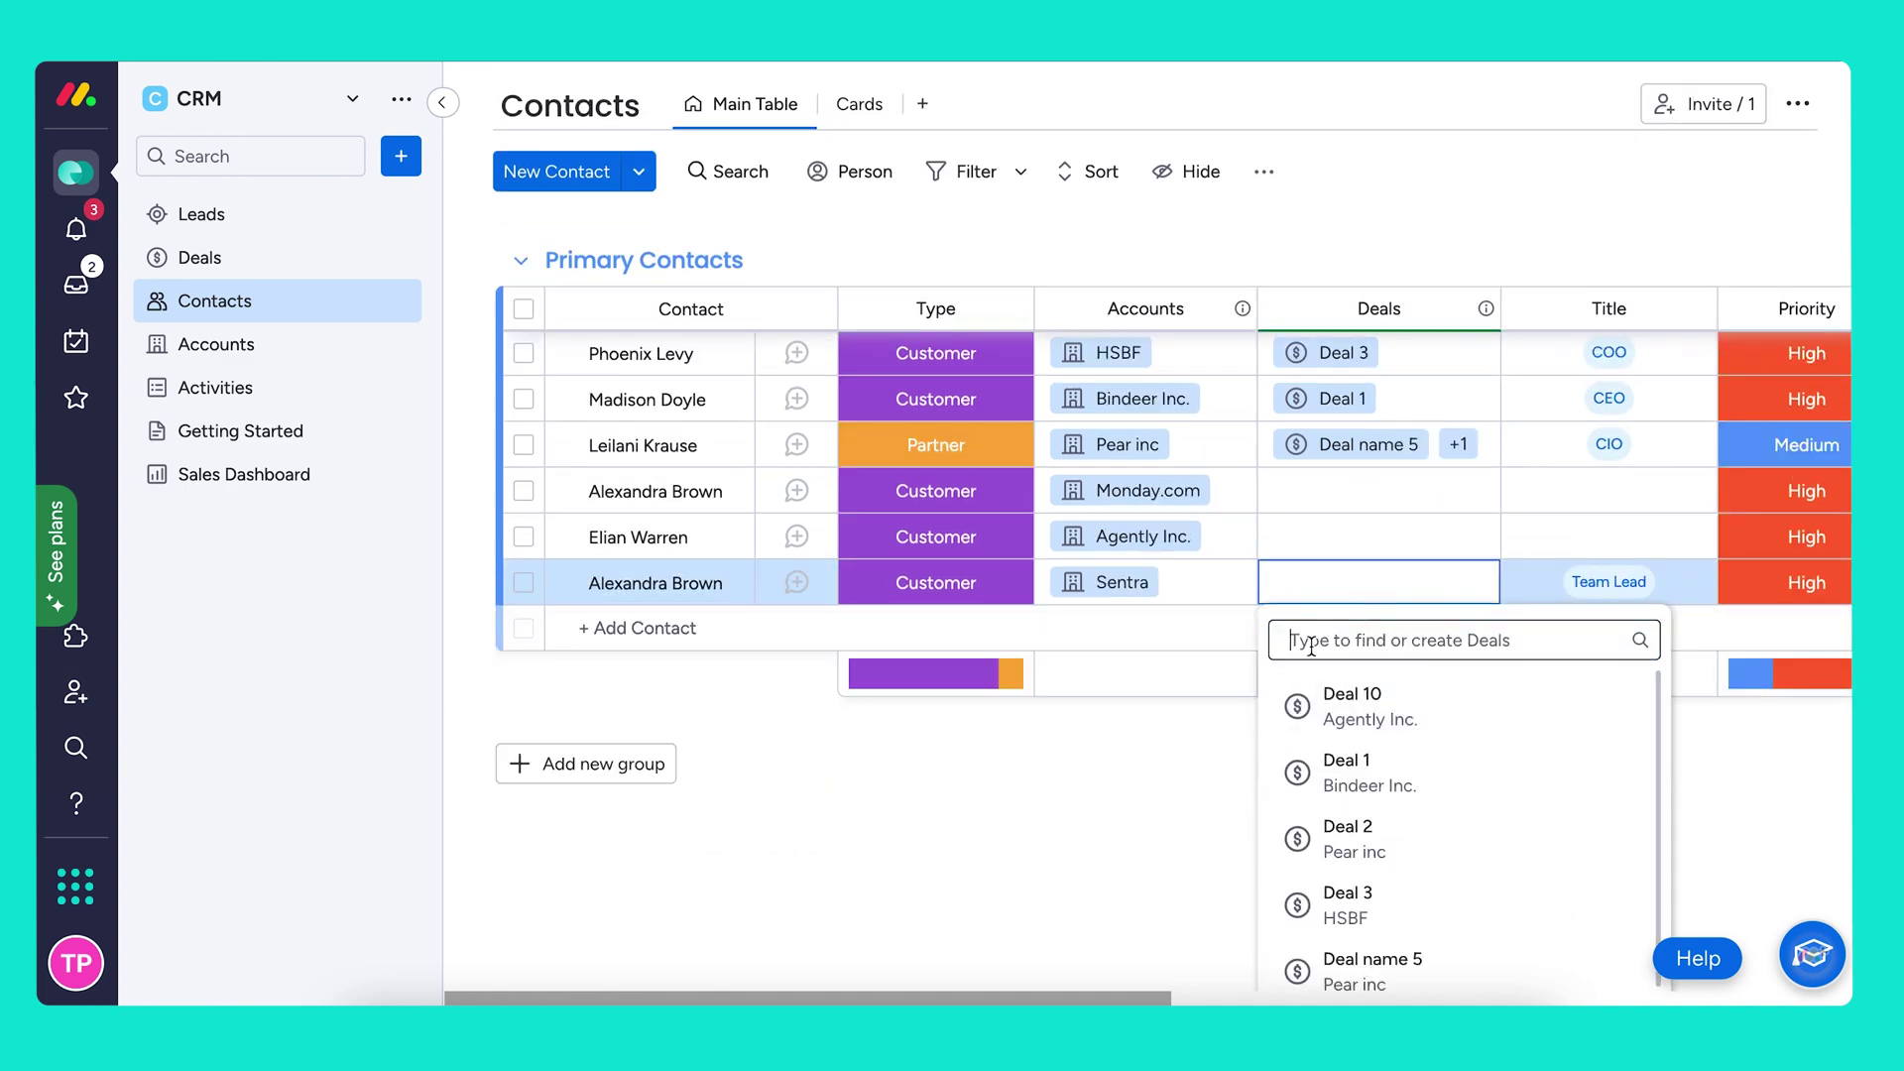
text(Deal 8)
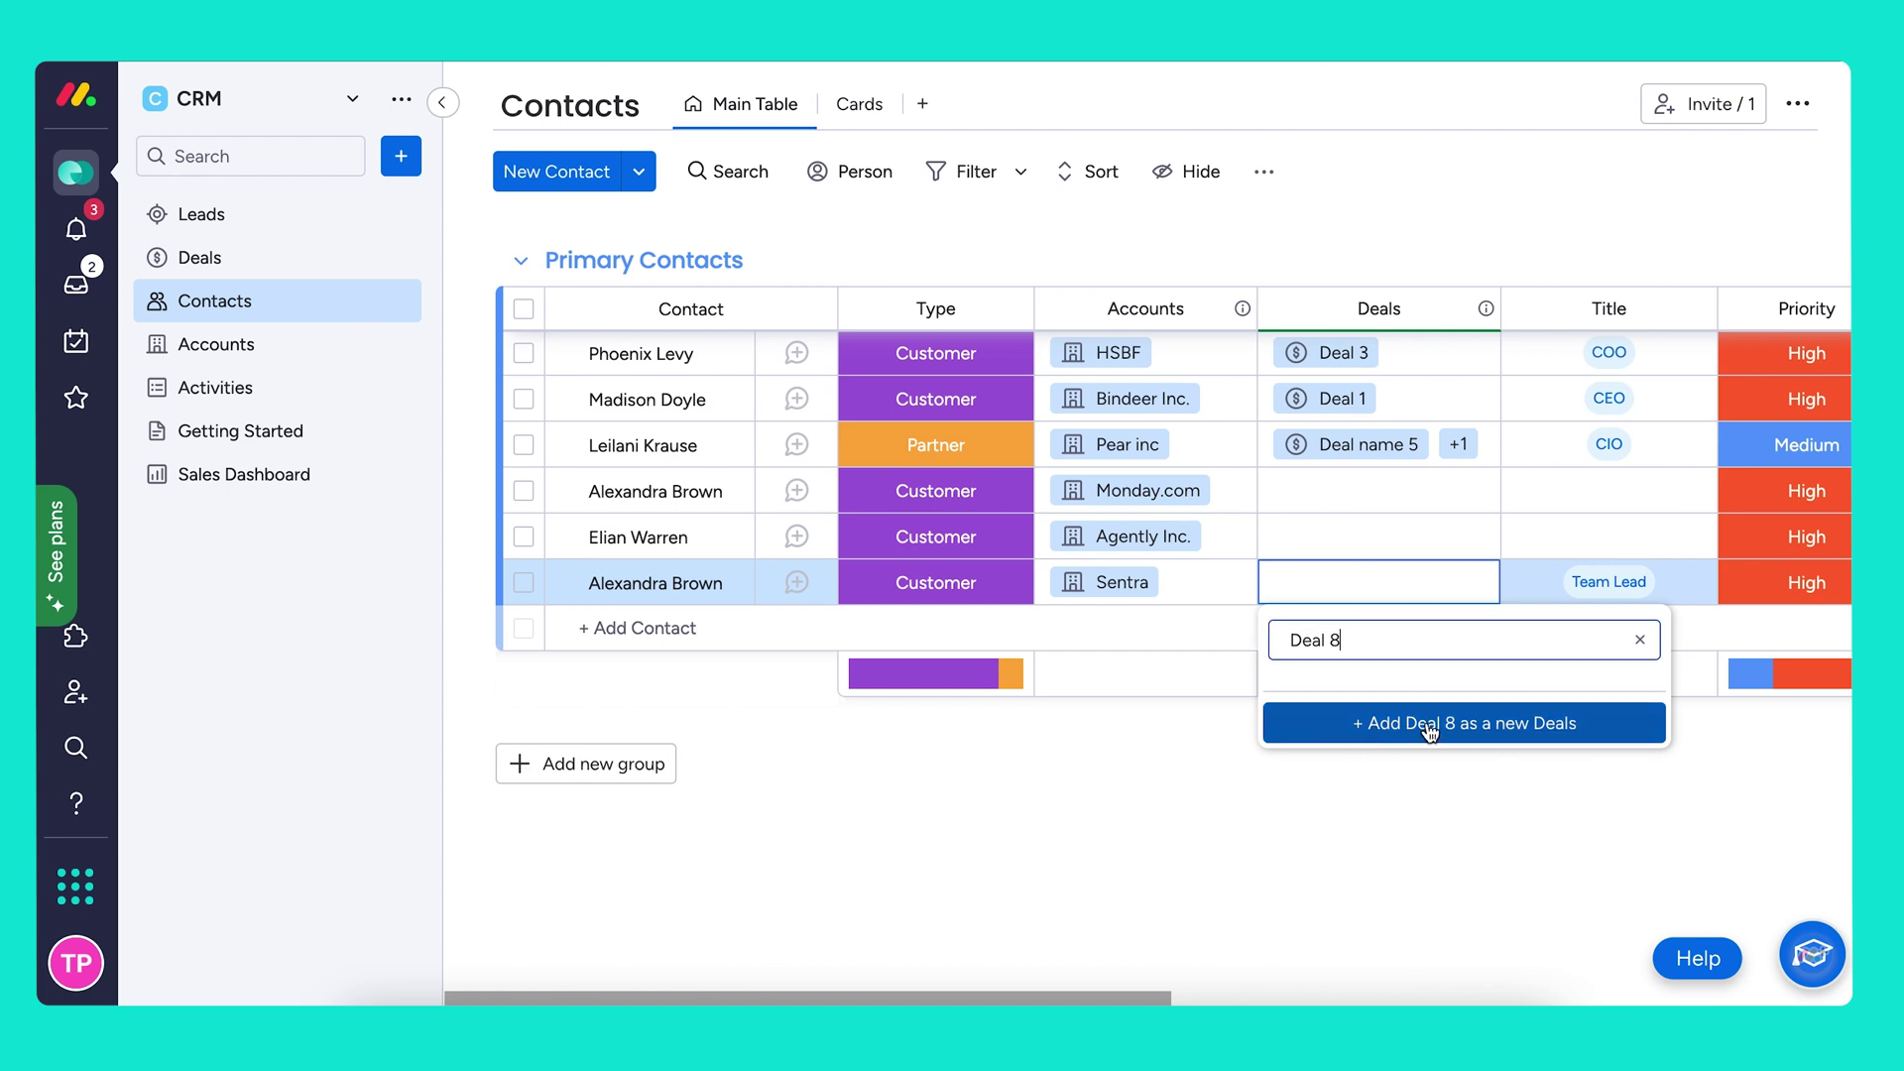
click(1426, 724)
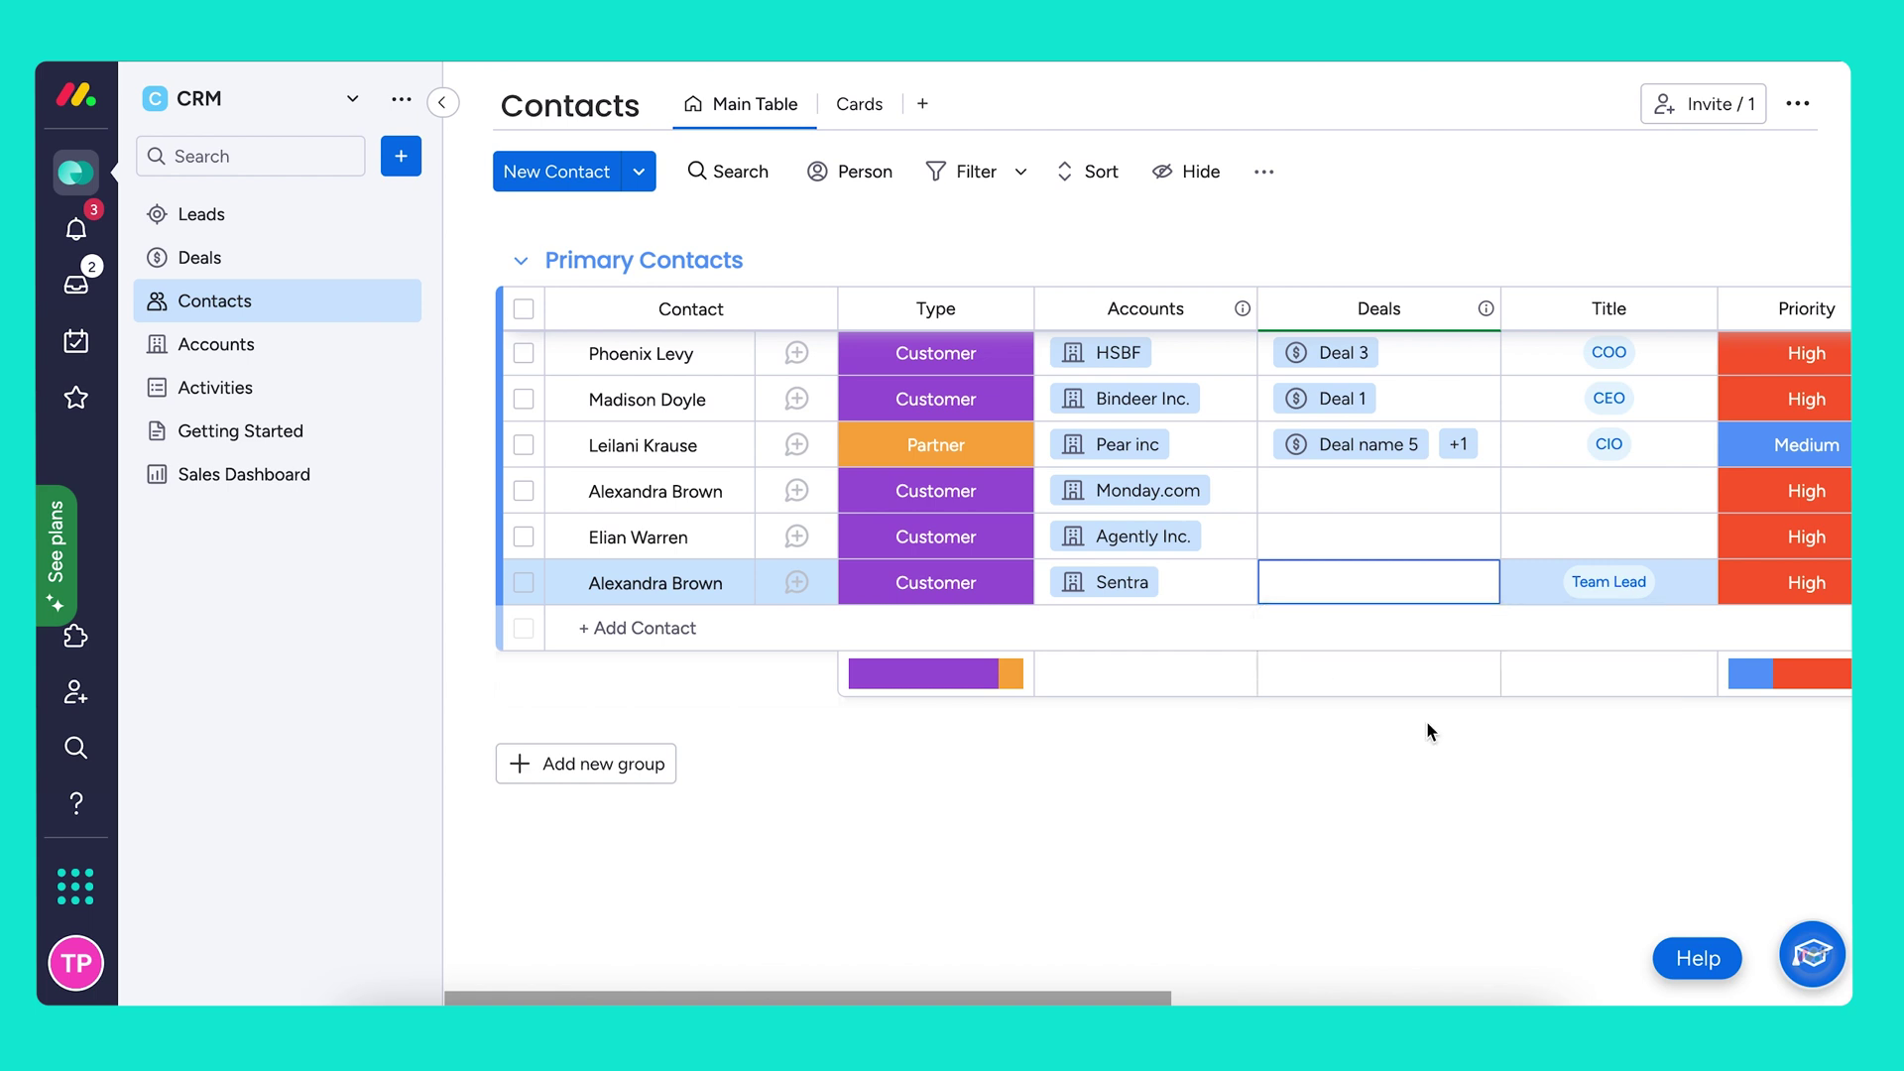
click(1732, 766)
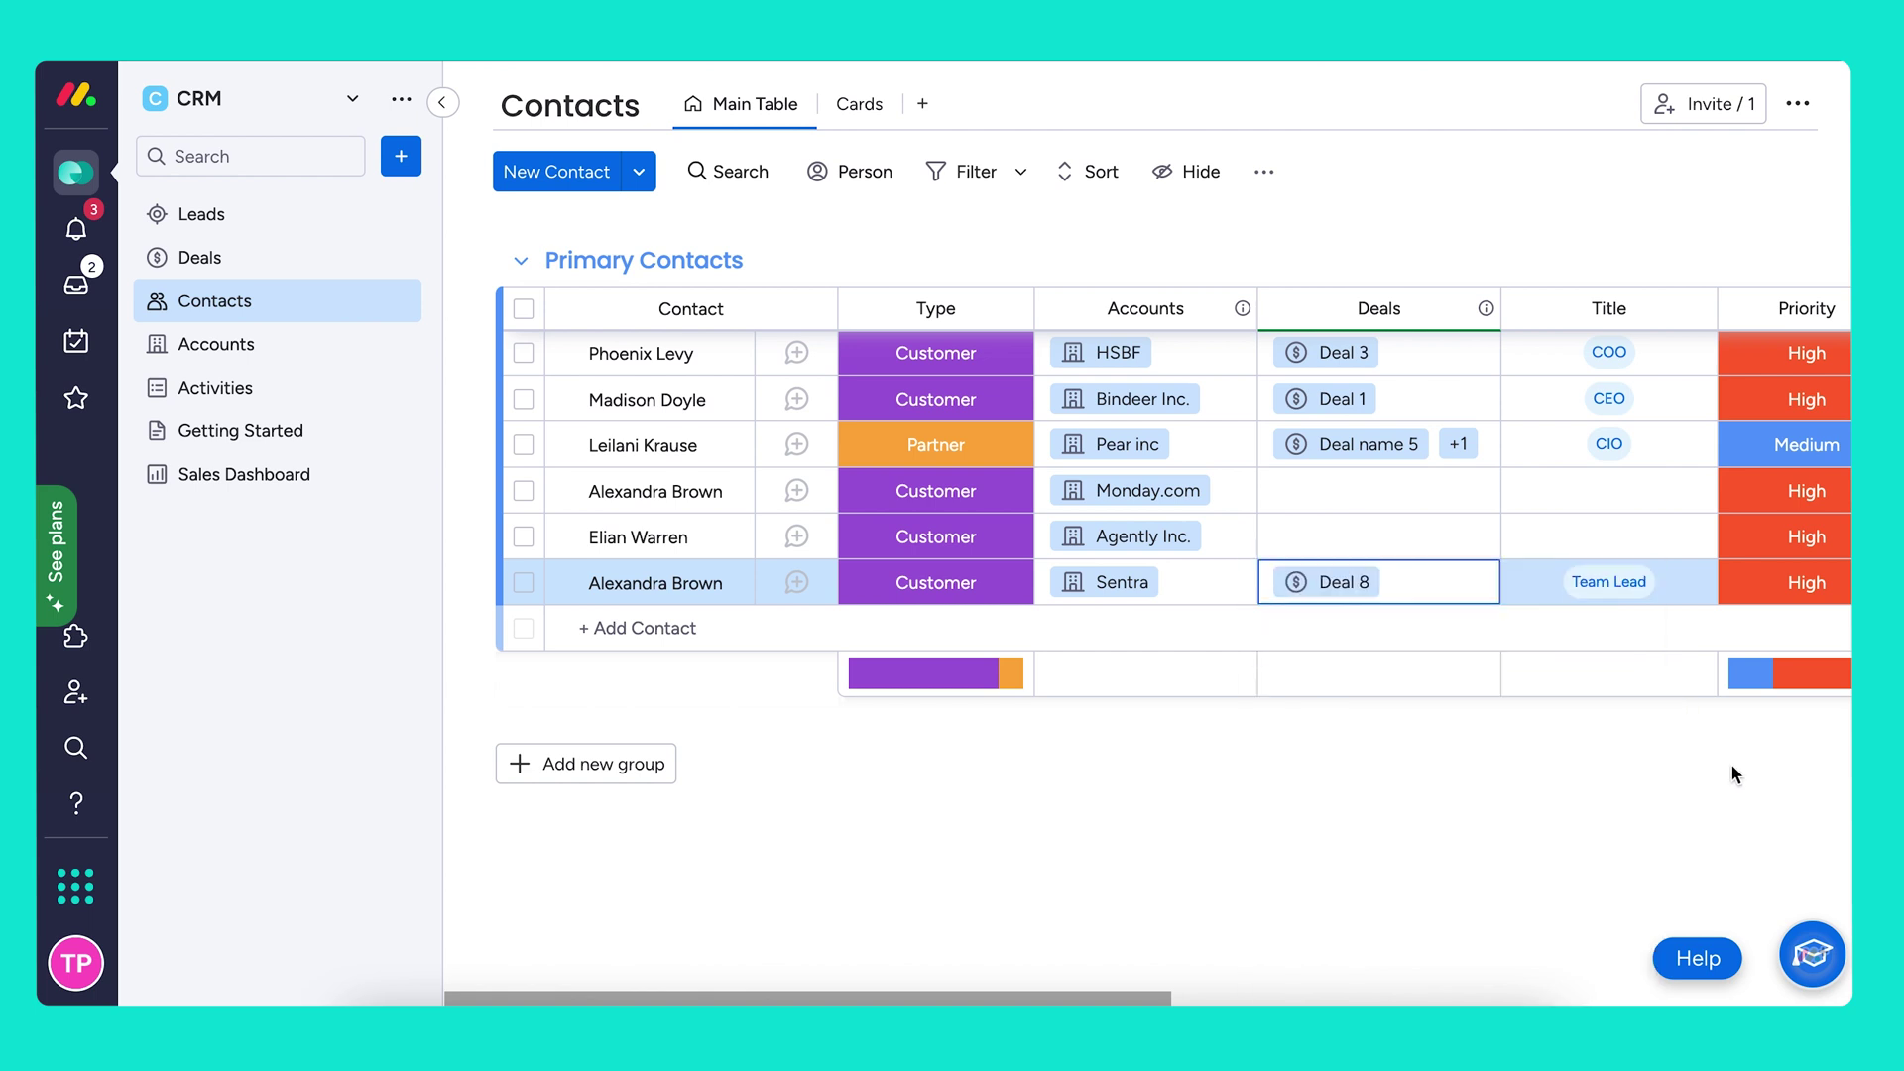
click(1348, 585)
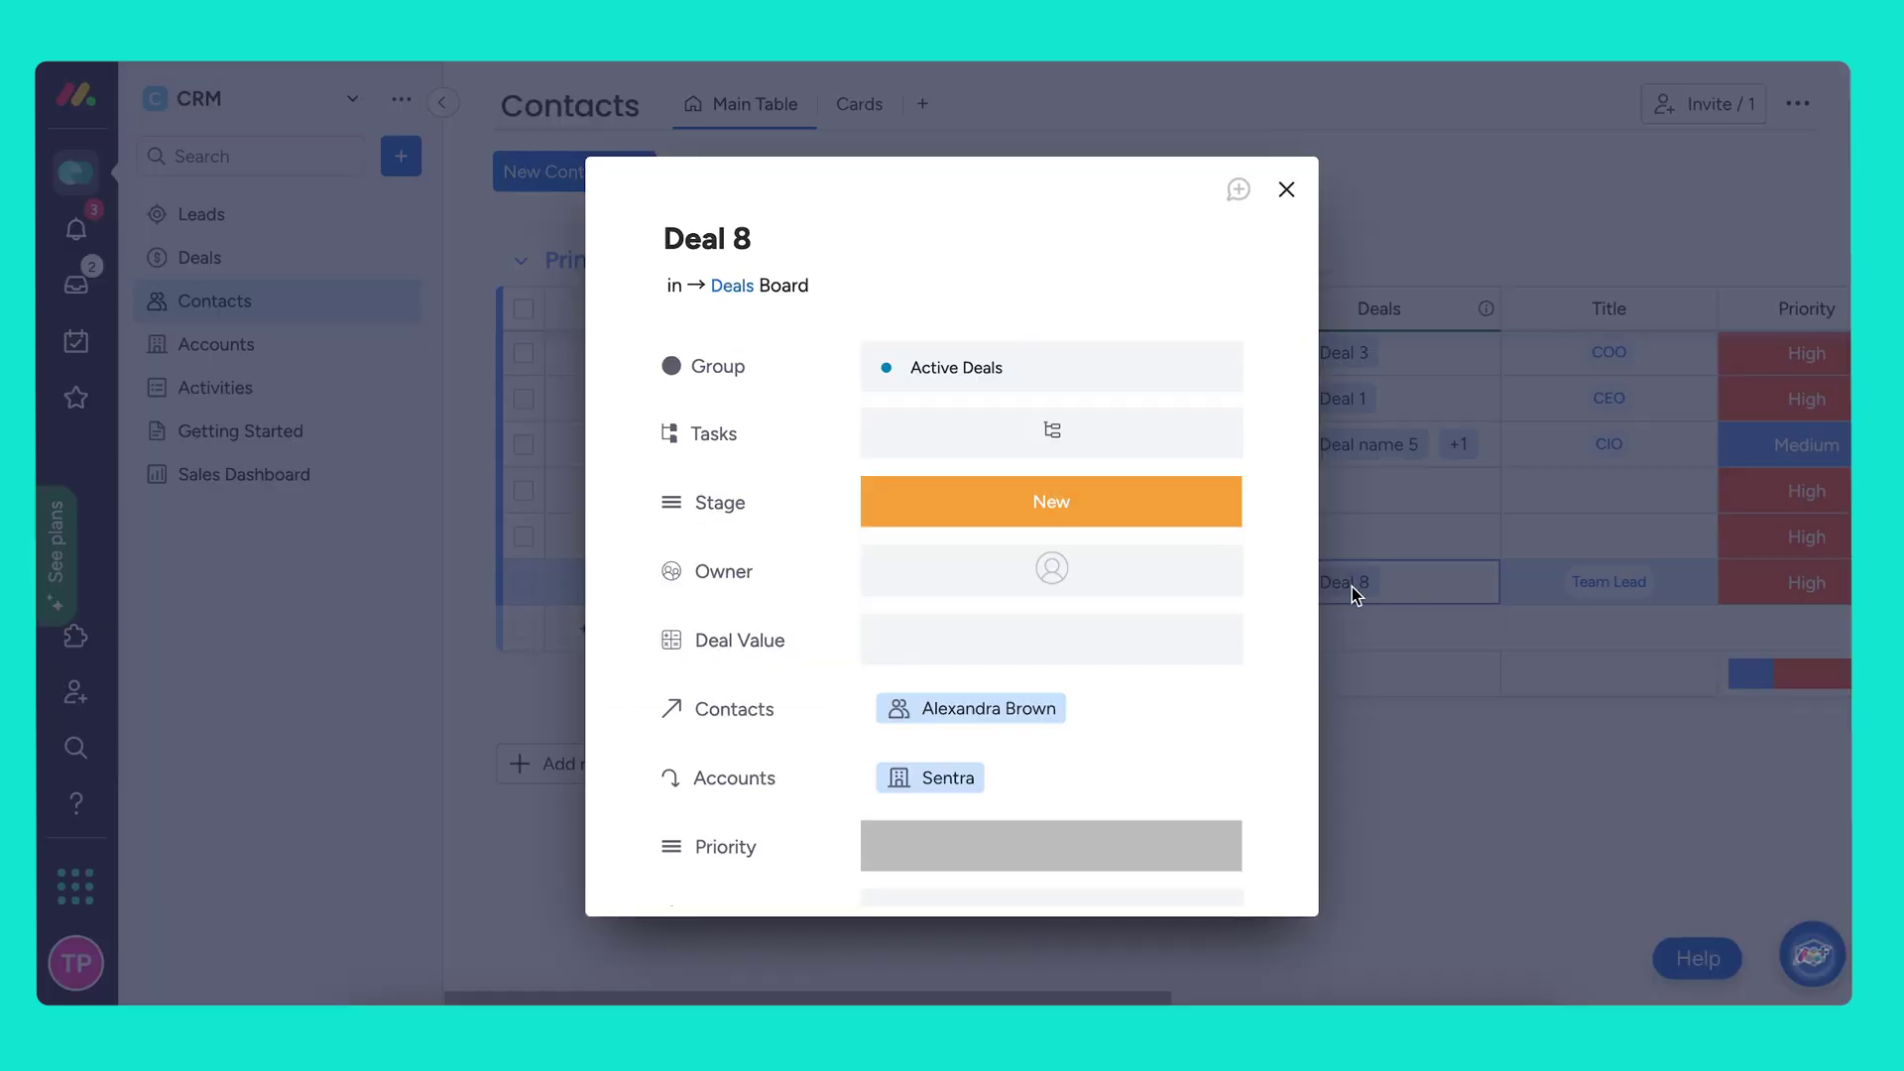
Give Deal 8 a $120,000 deal value and High priority
click(1111, 634)
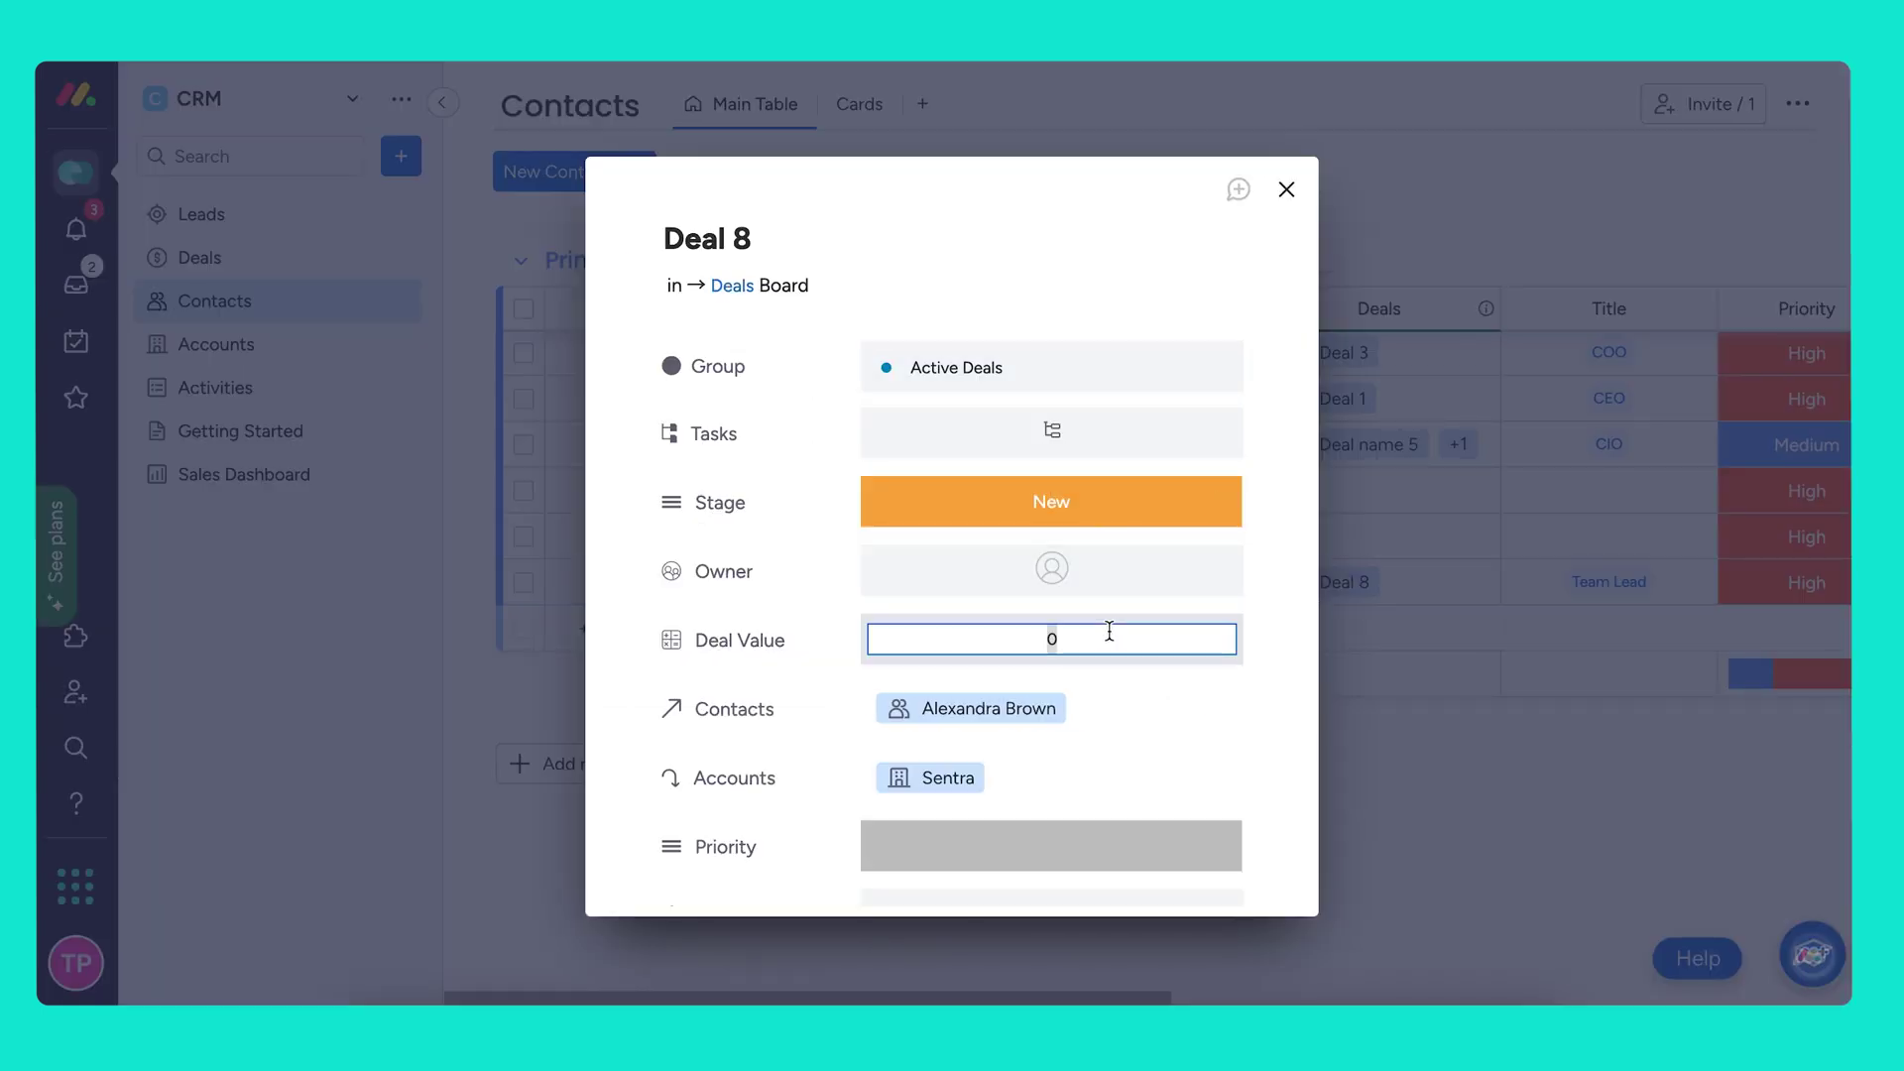
text(120000)
scroll(1194, 744, down, 2)
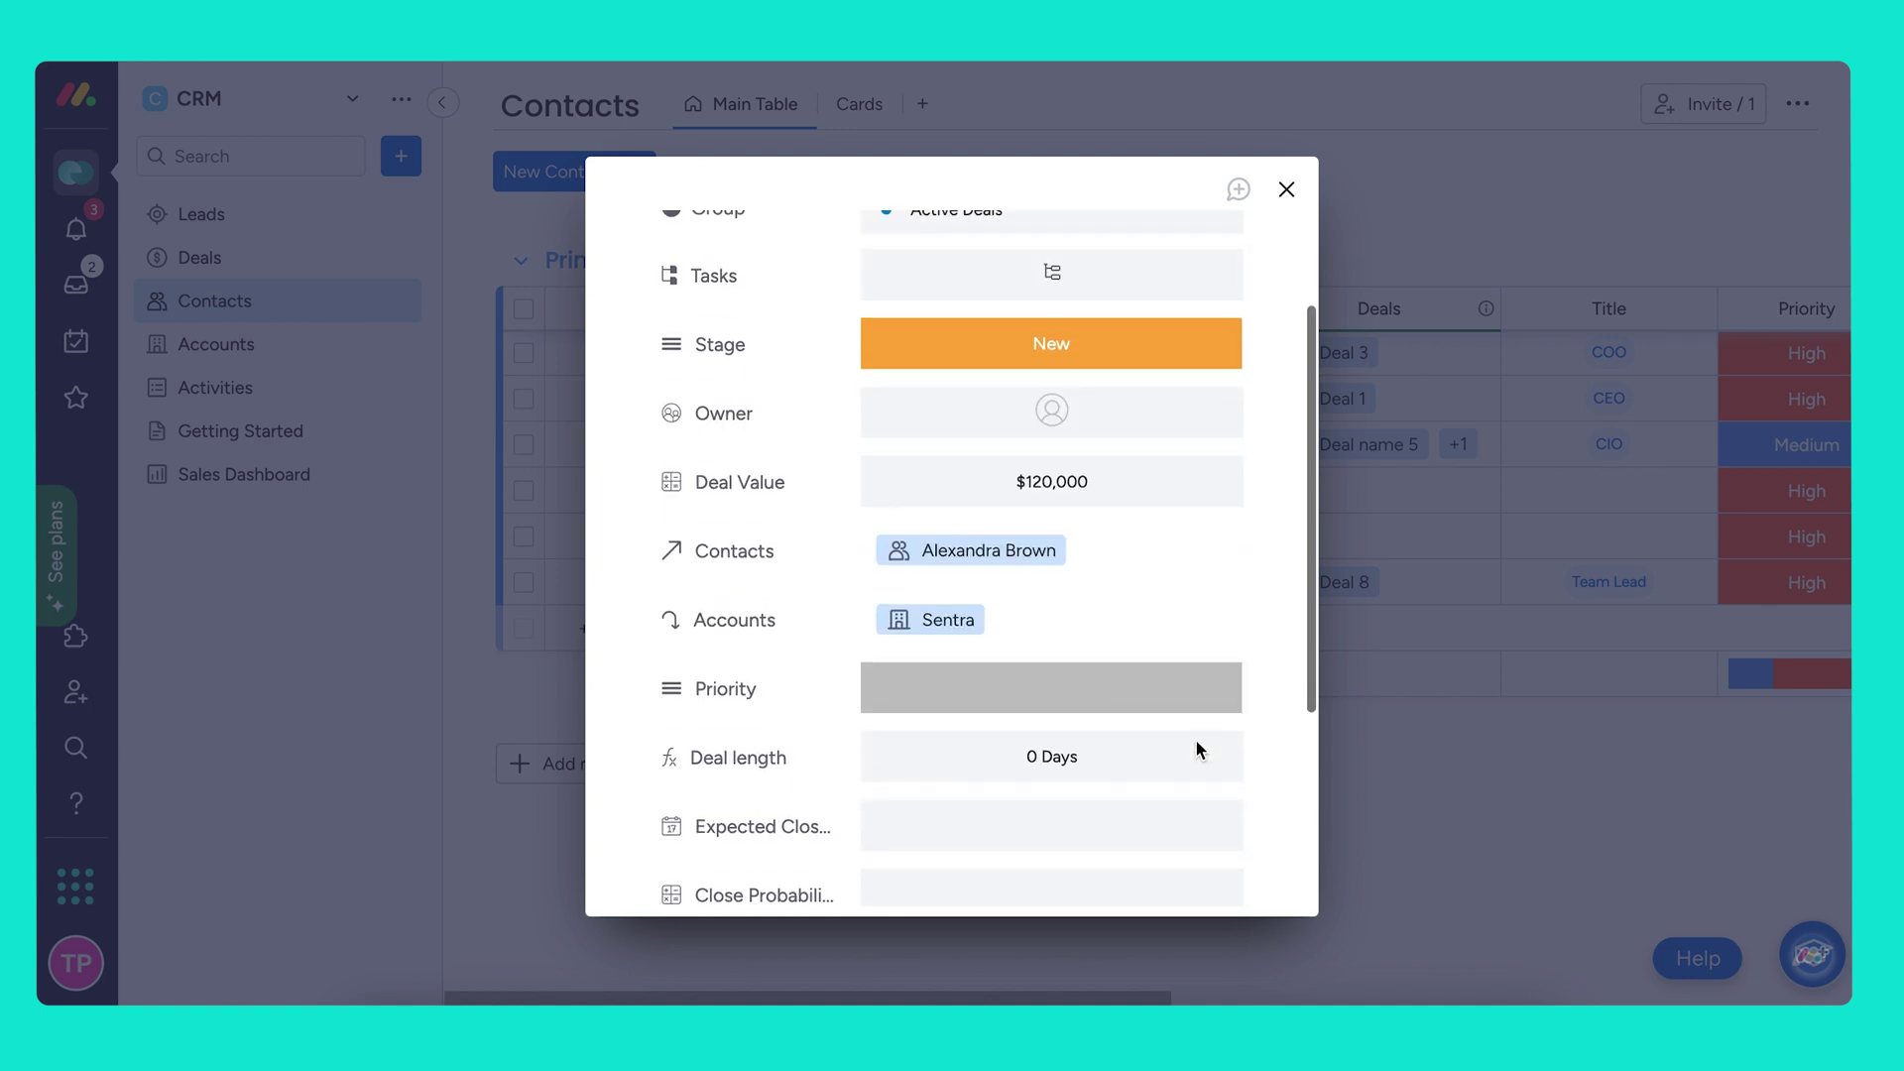
click(1200, 689)
click(1091, 396)
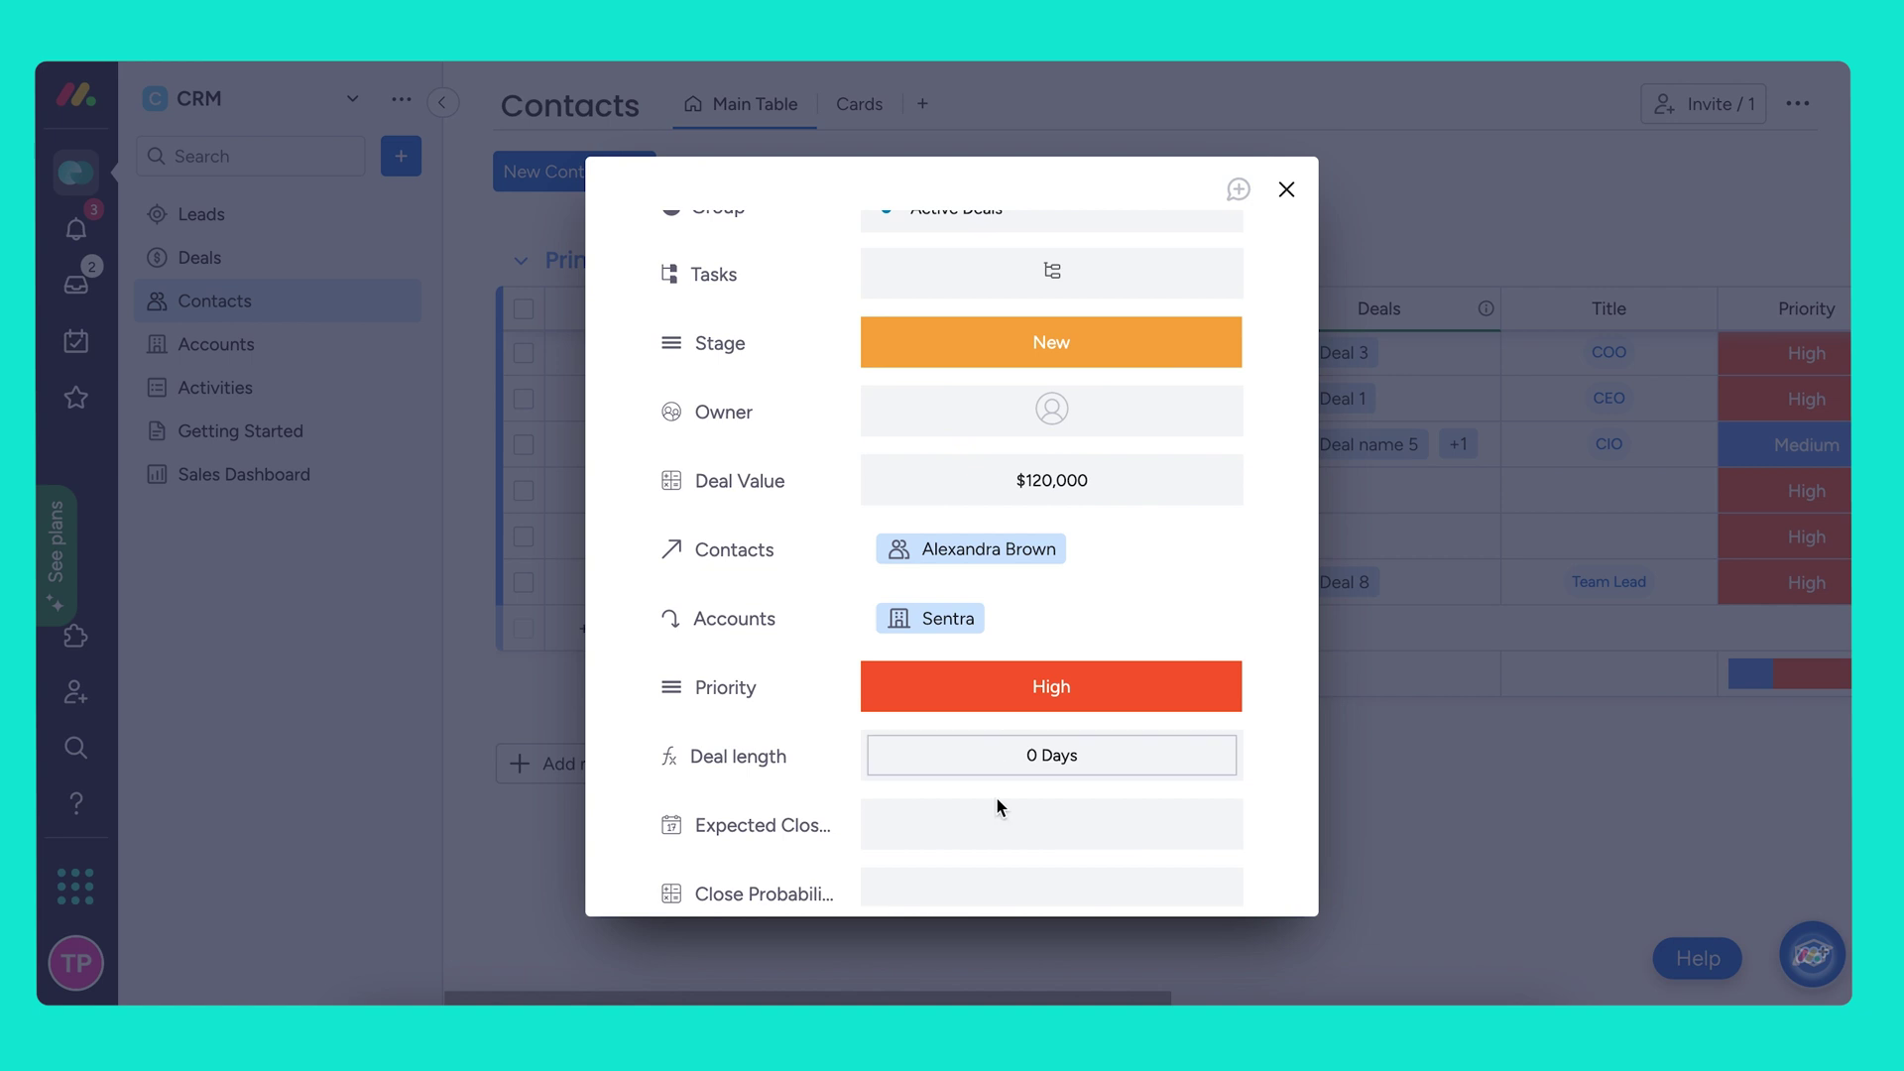
scroll(998, 801, down, 2)
Set Deal 8's expected close to Apr 30 and close probability to 90%, then close the card
click(974, 650)
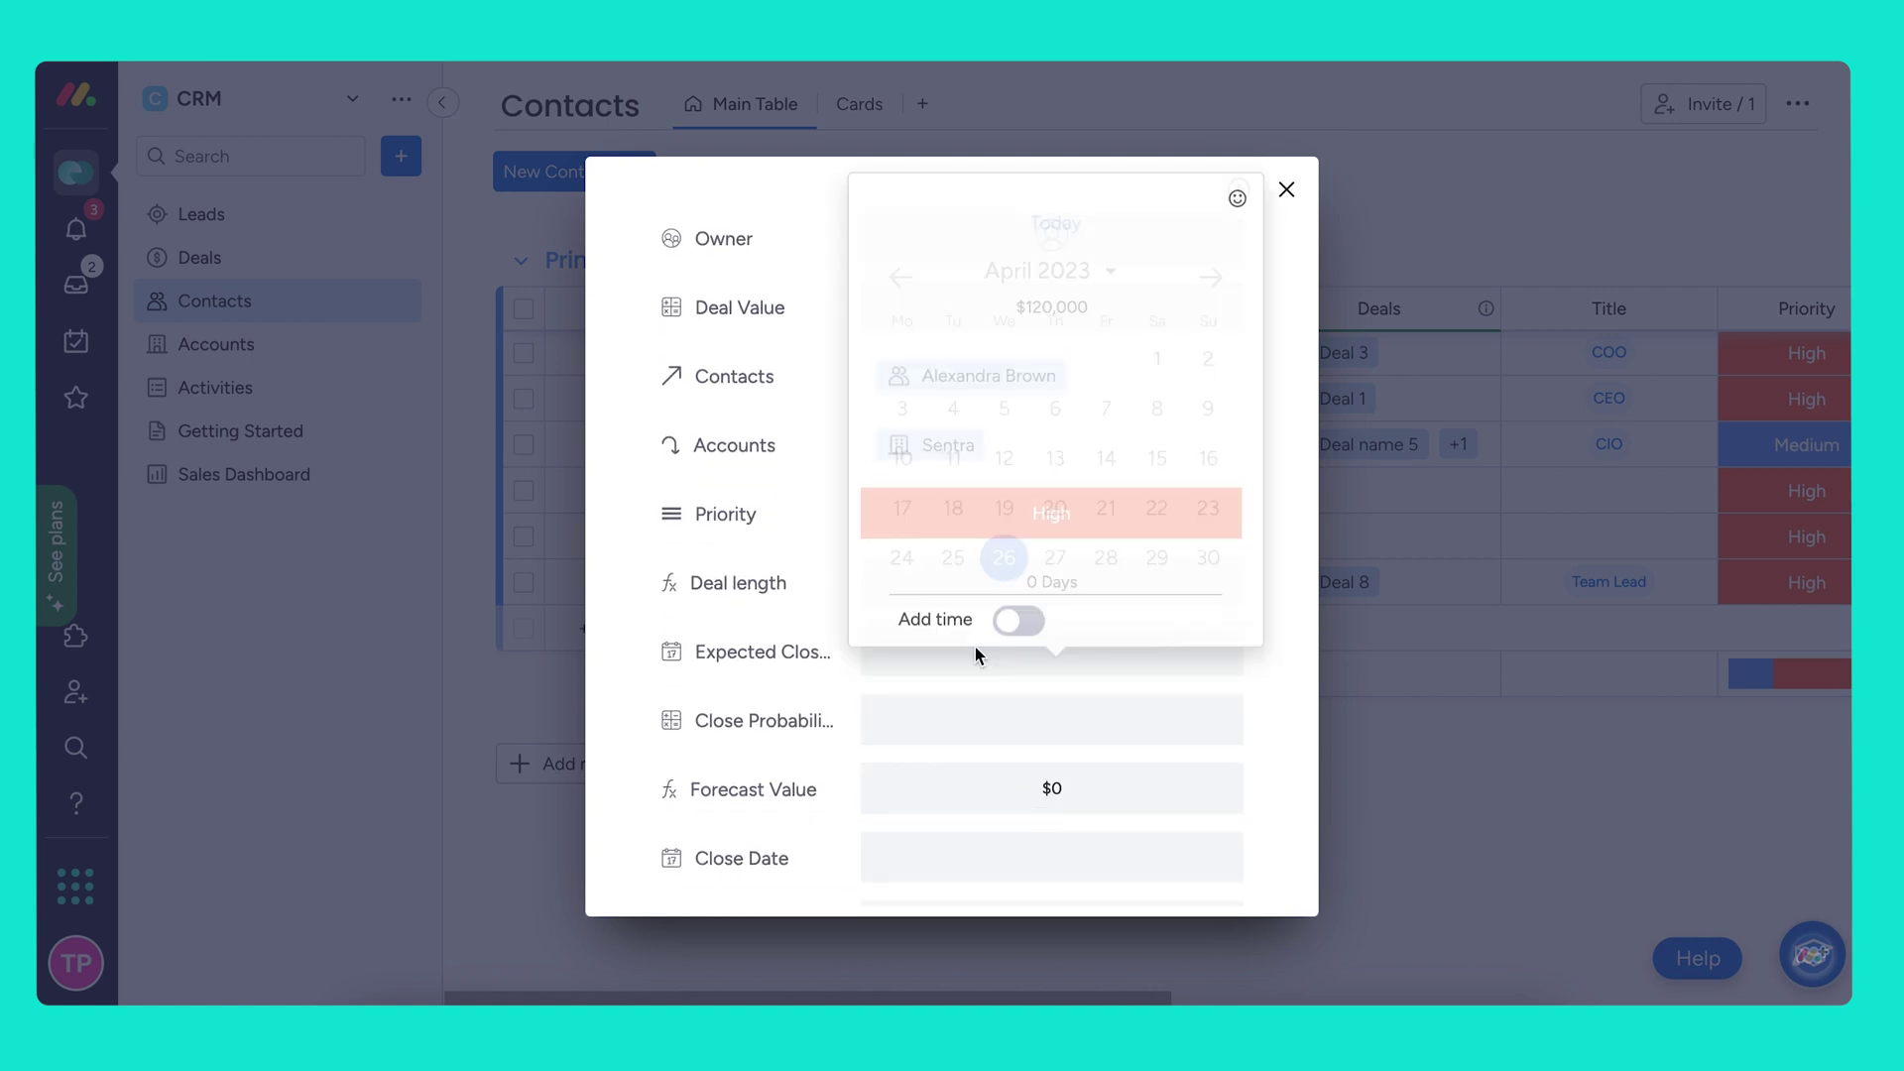
click(1208, 561)
click(1115, 712)
text(0)
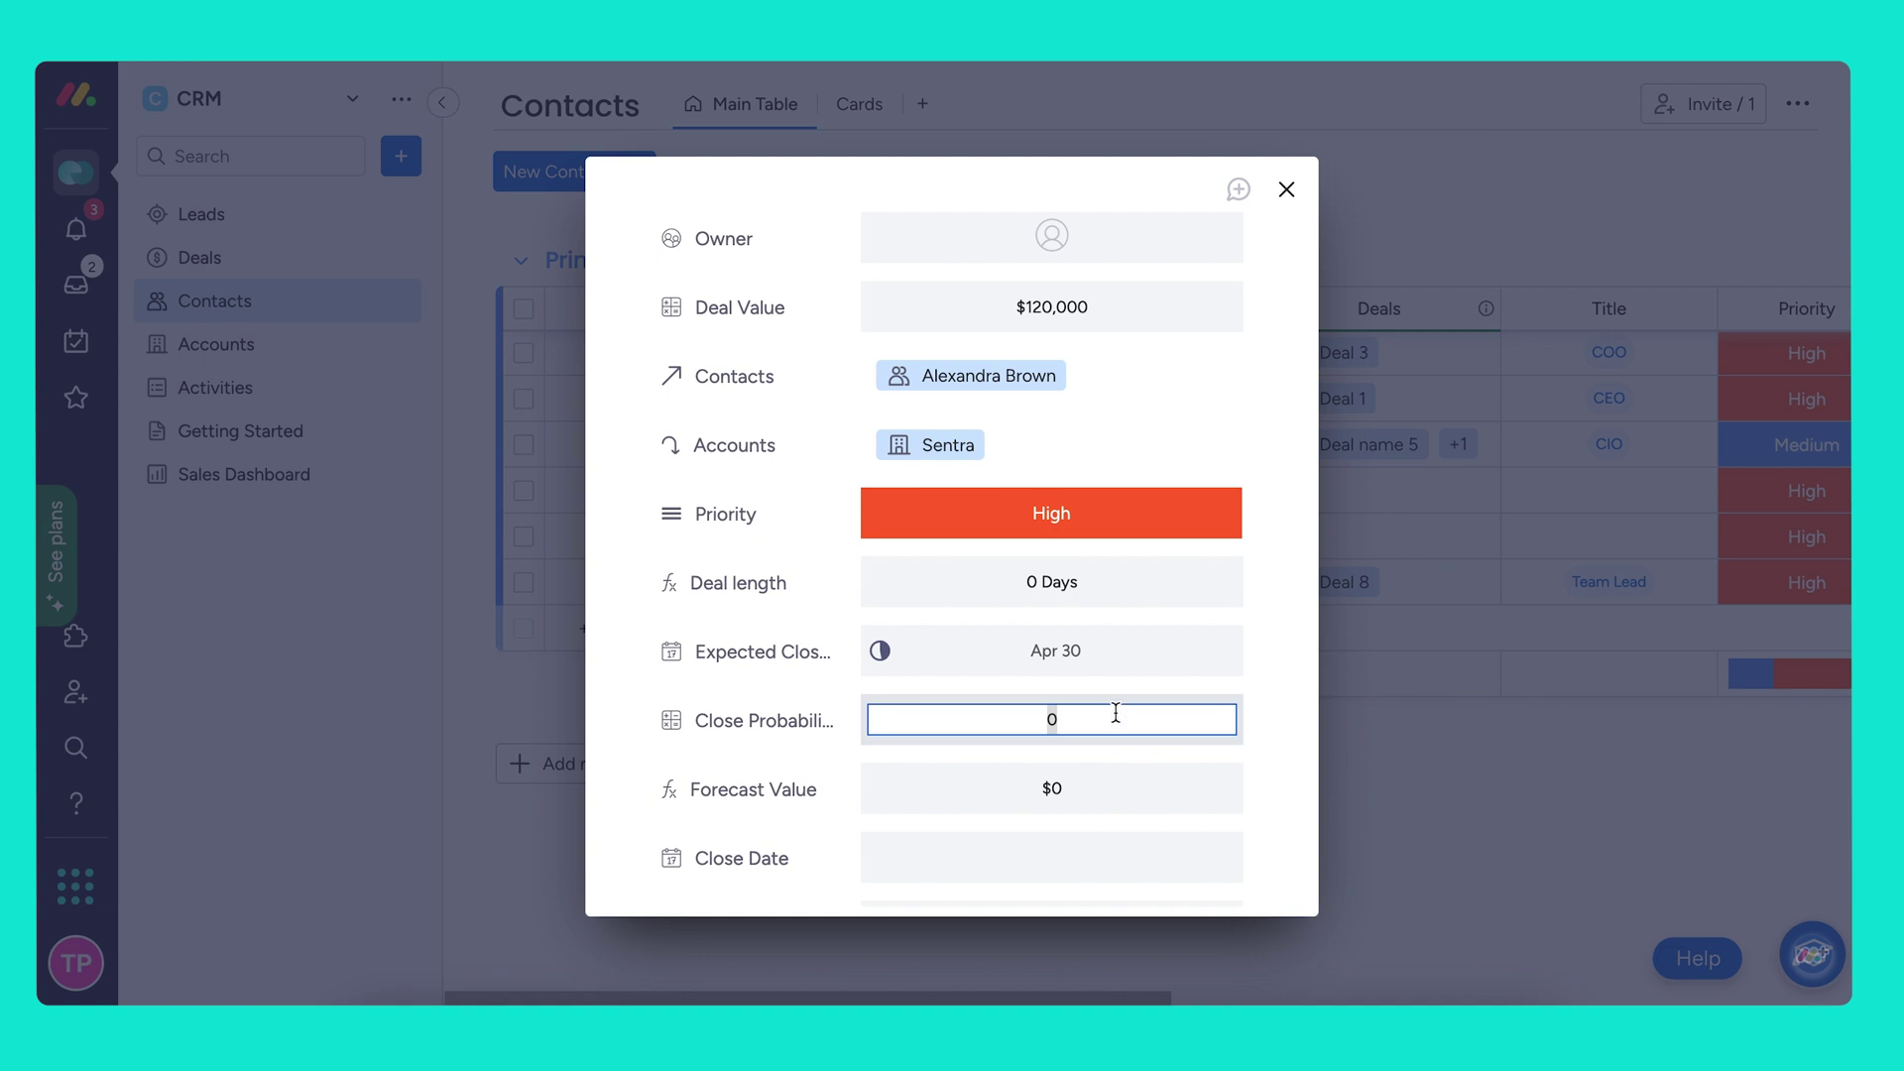
text(90)
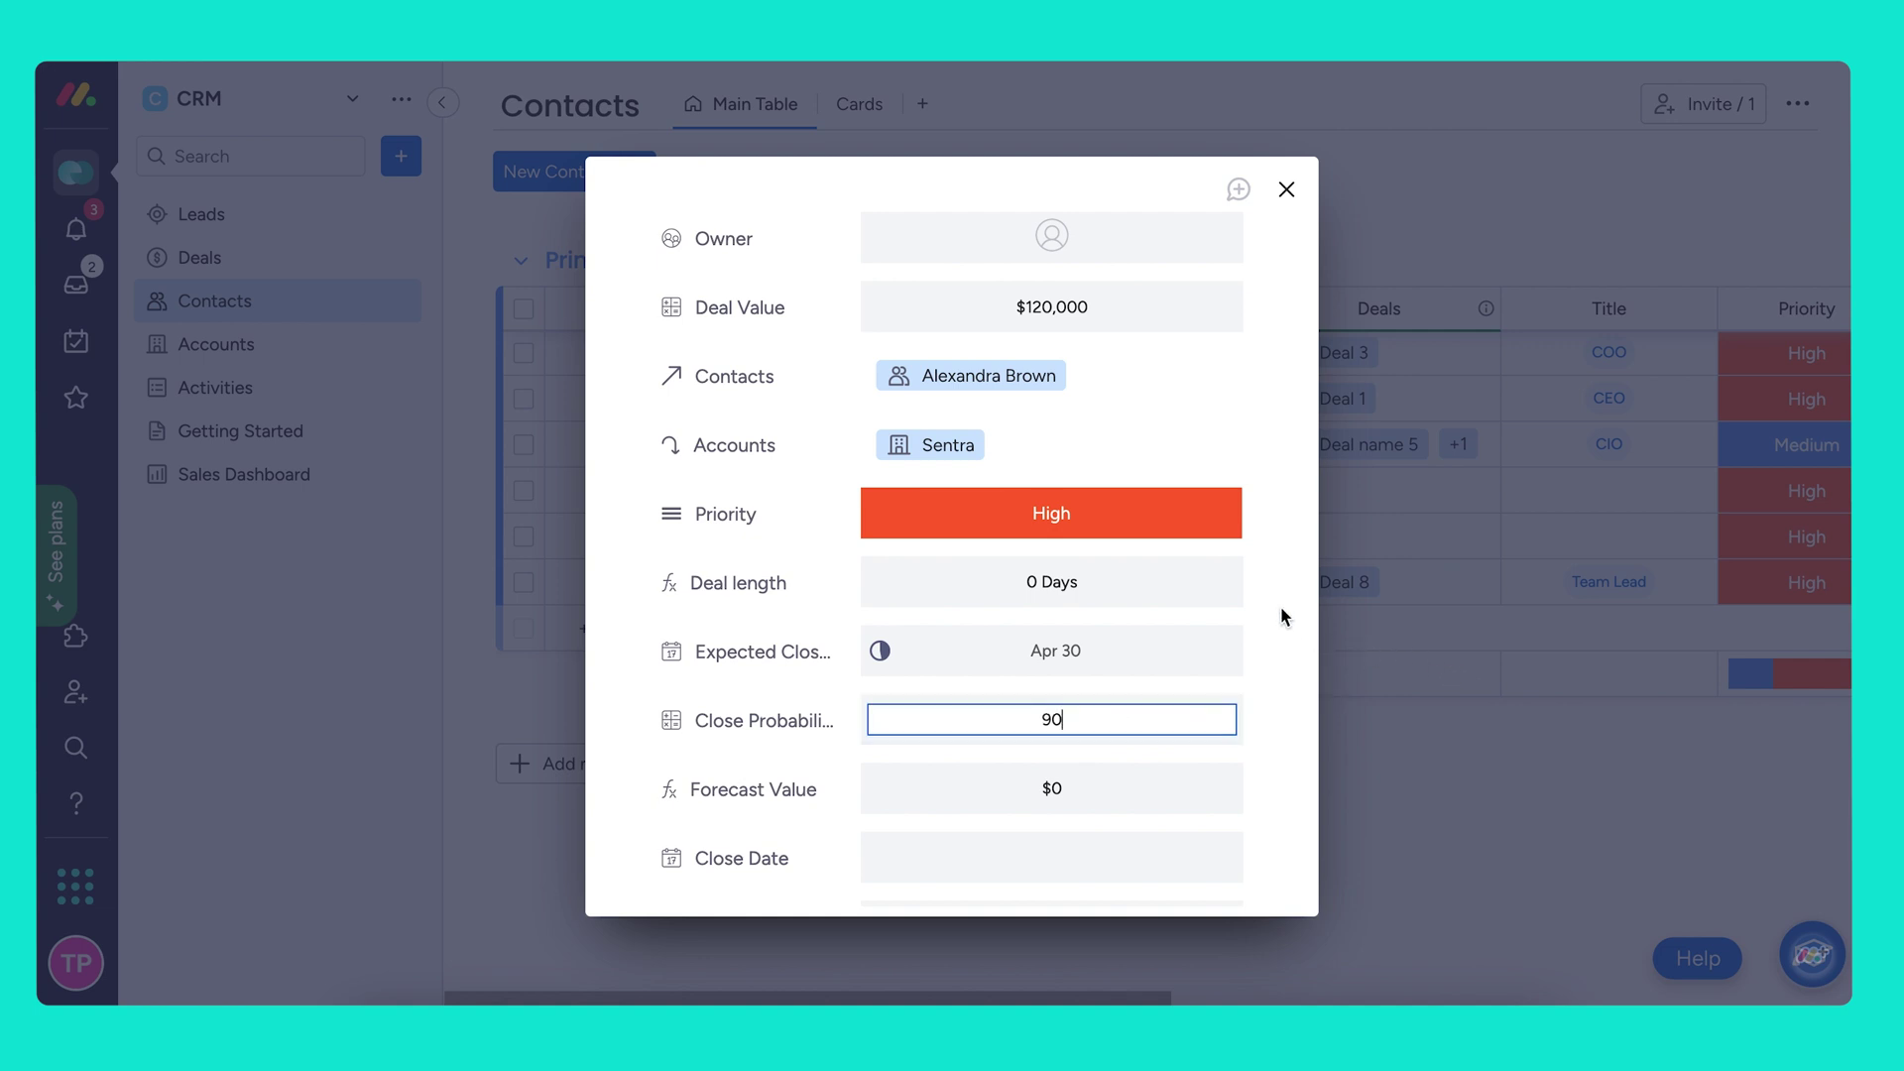
click(1281, 605)
scroll(1251, 754, down, 3)
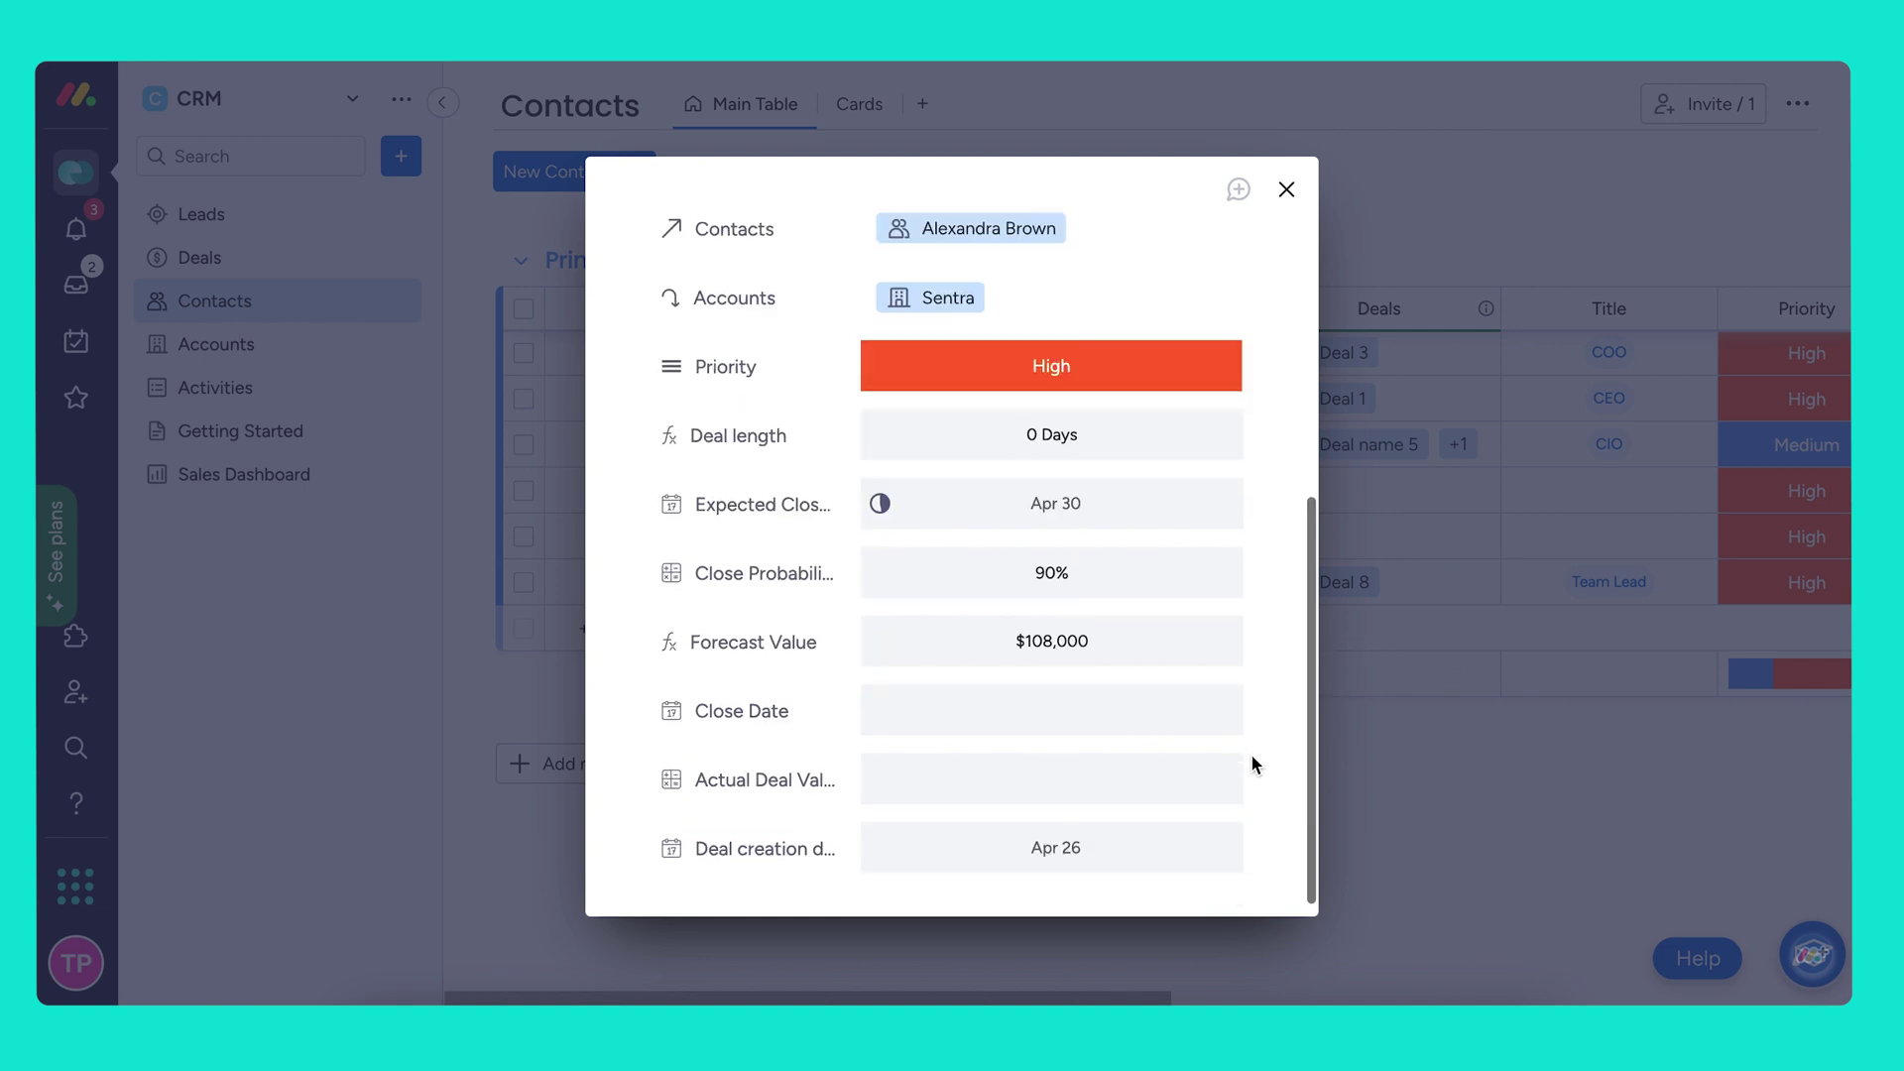
click(1475, 886)
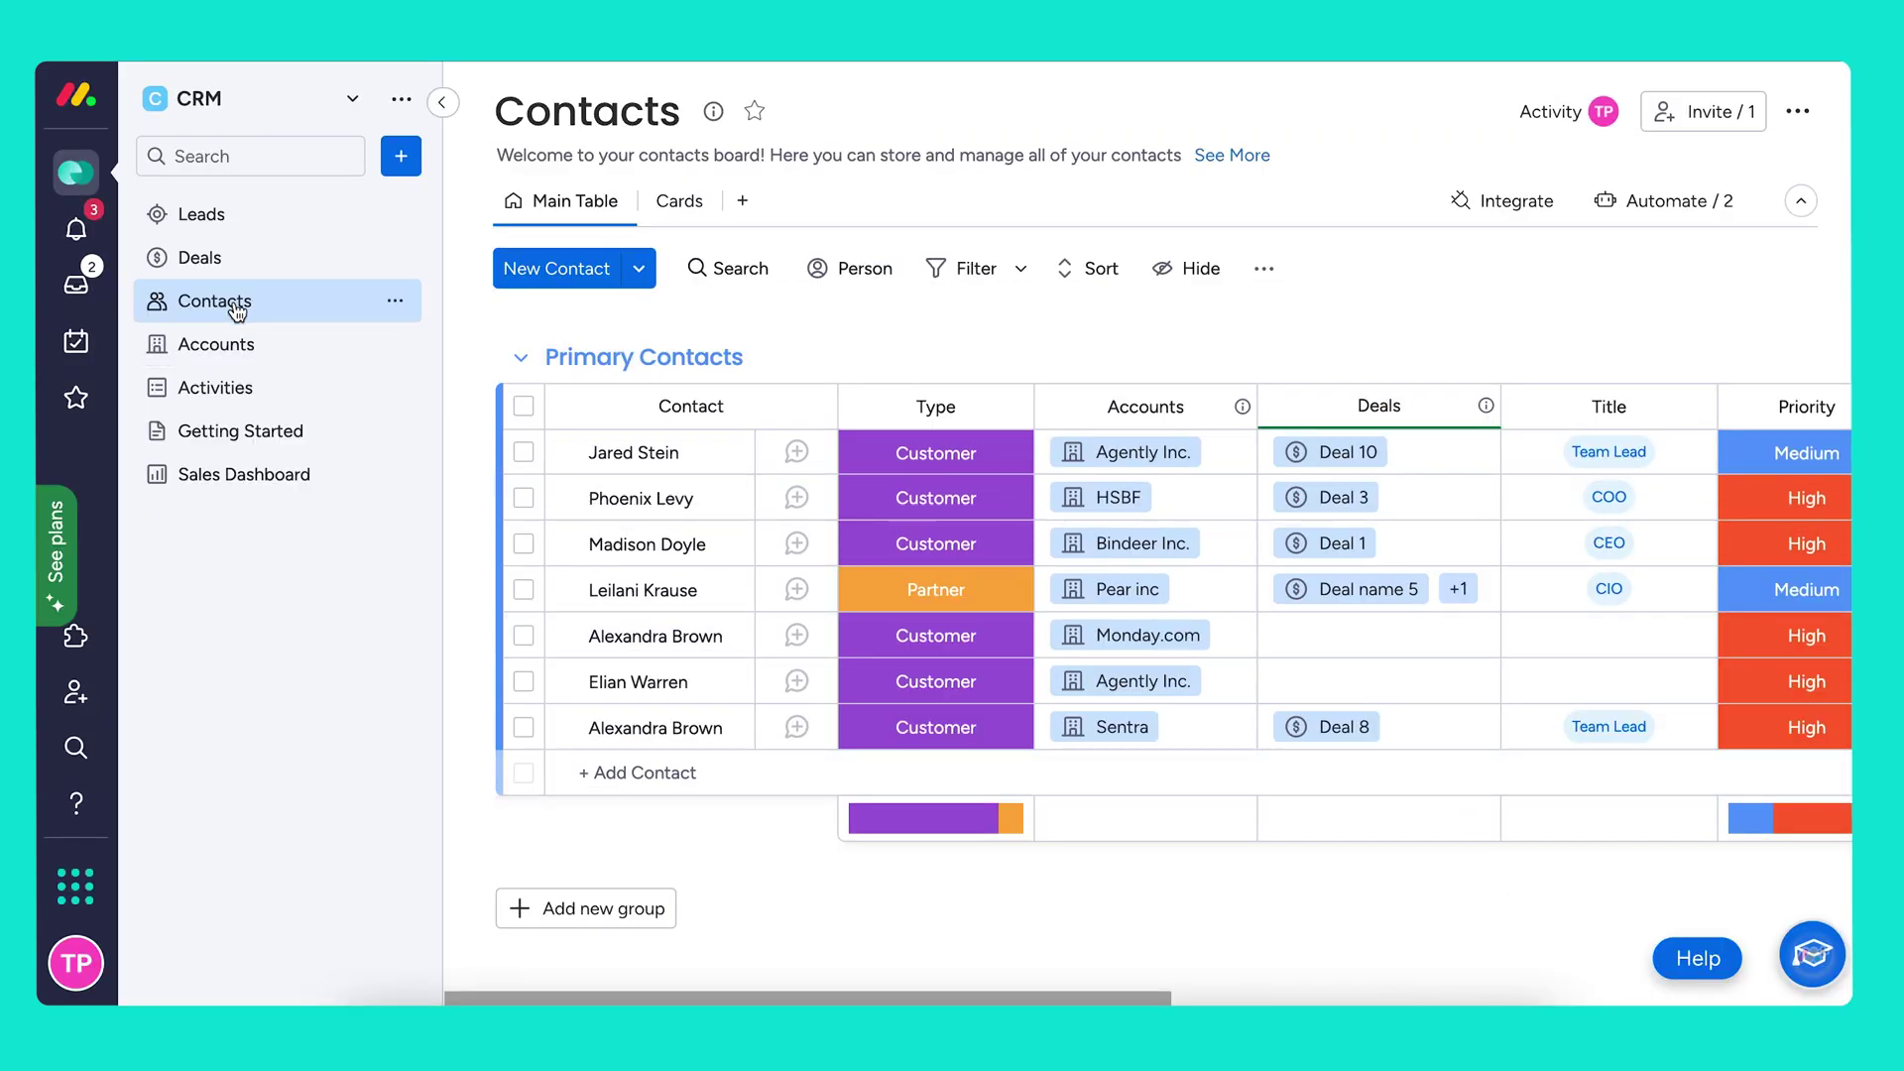
click(228, 265)
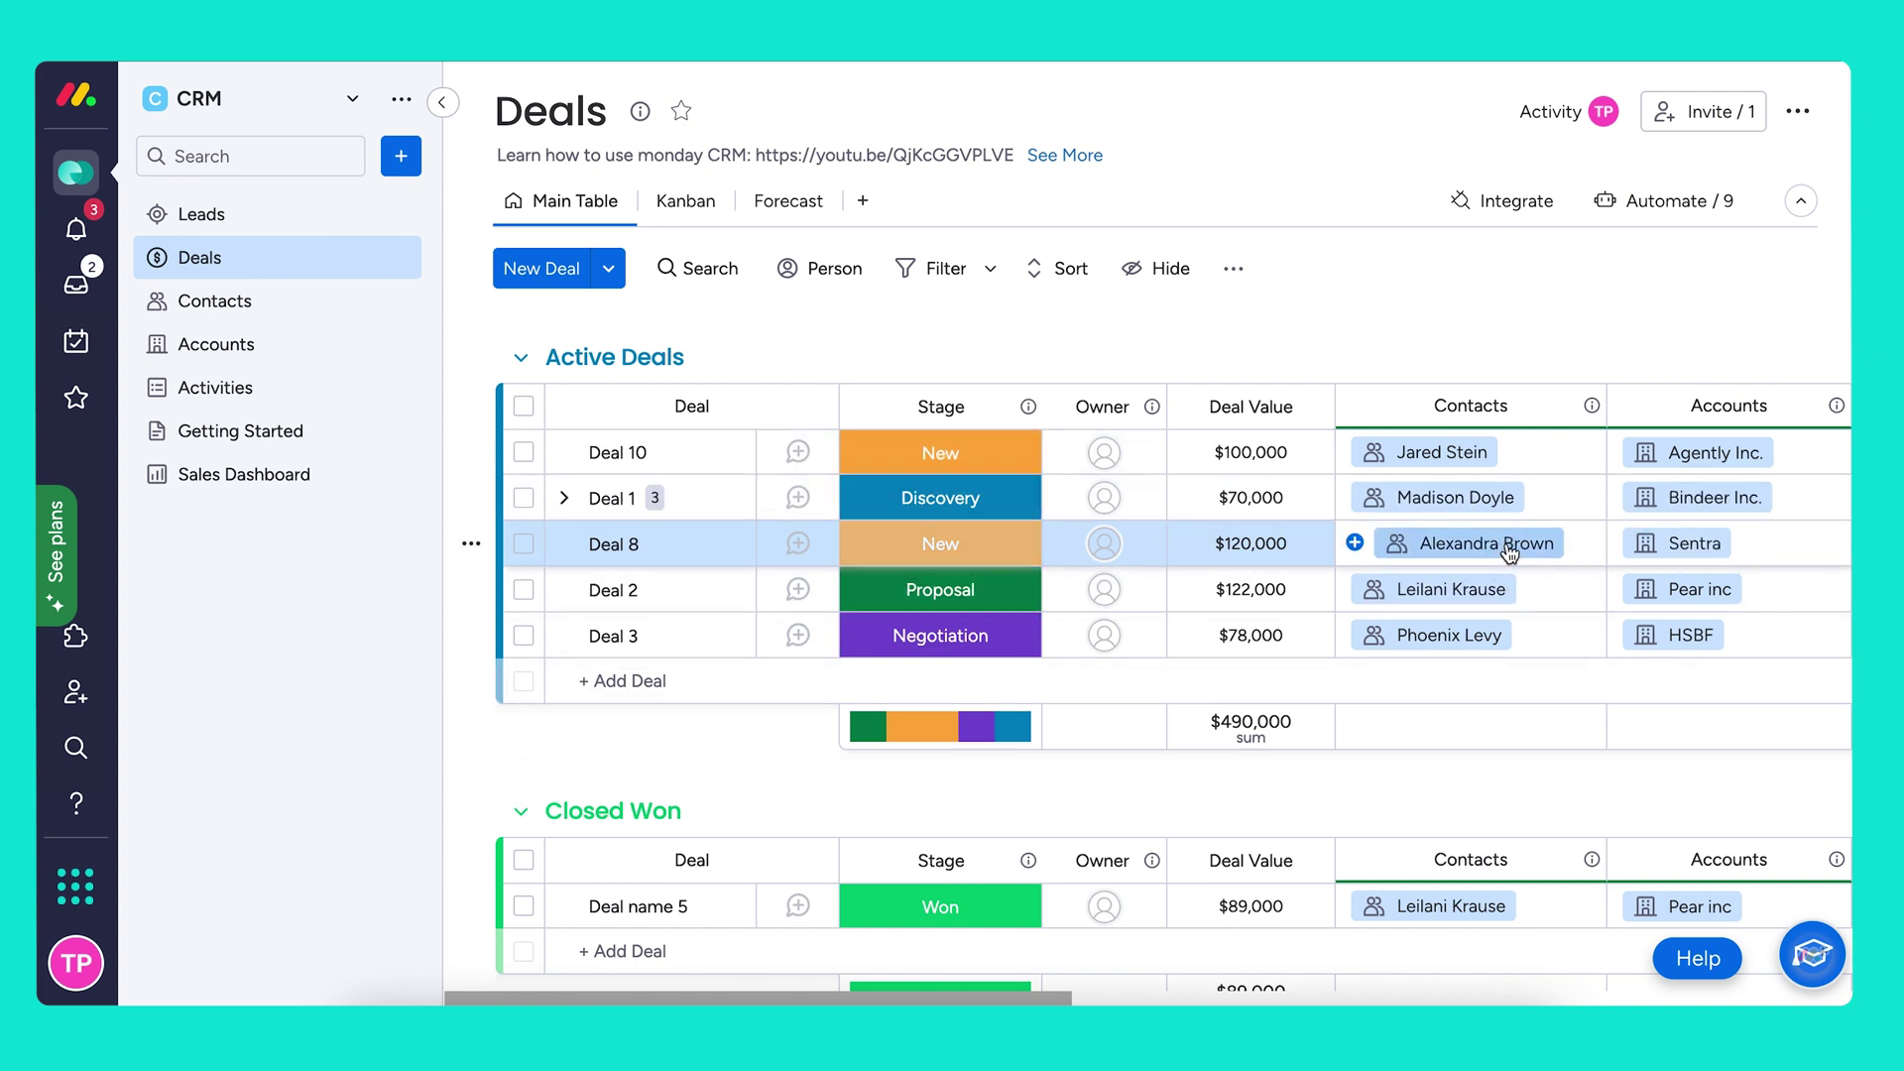
scroll(1702, 540, right, 3)
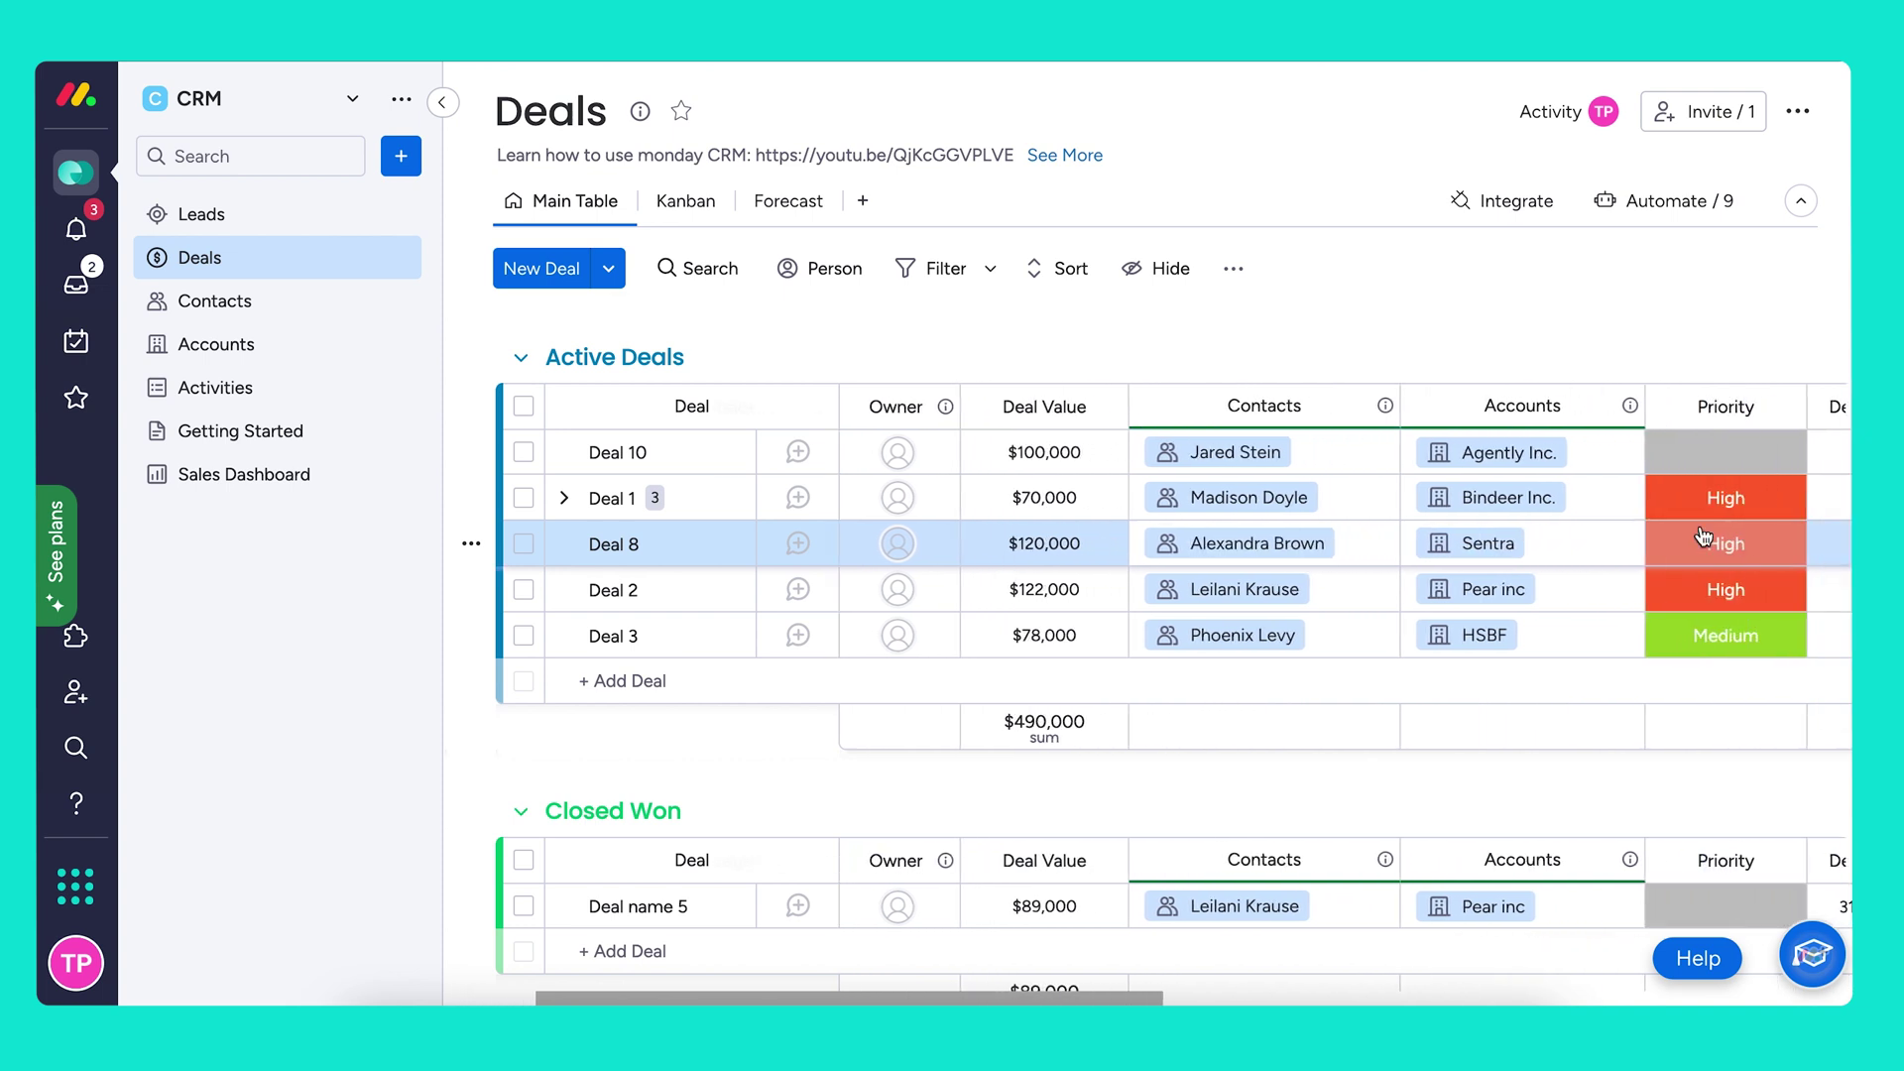
scroll(1696, 540, right, 2)
scroll(1658, 551, right, 3)
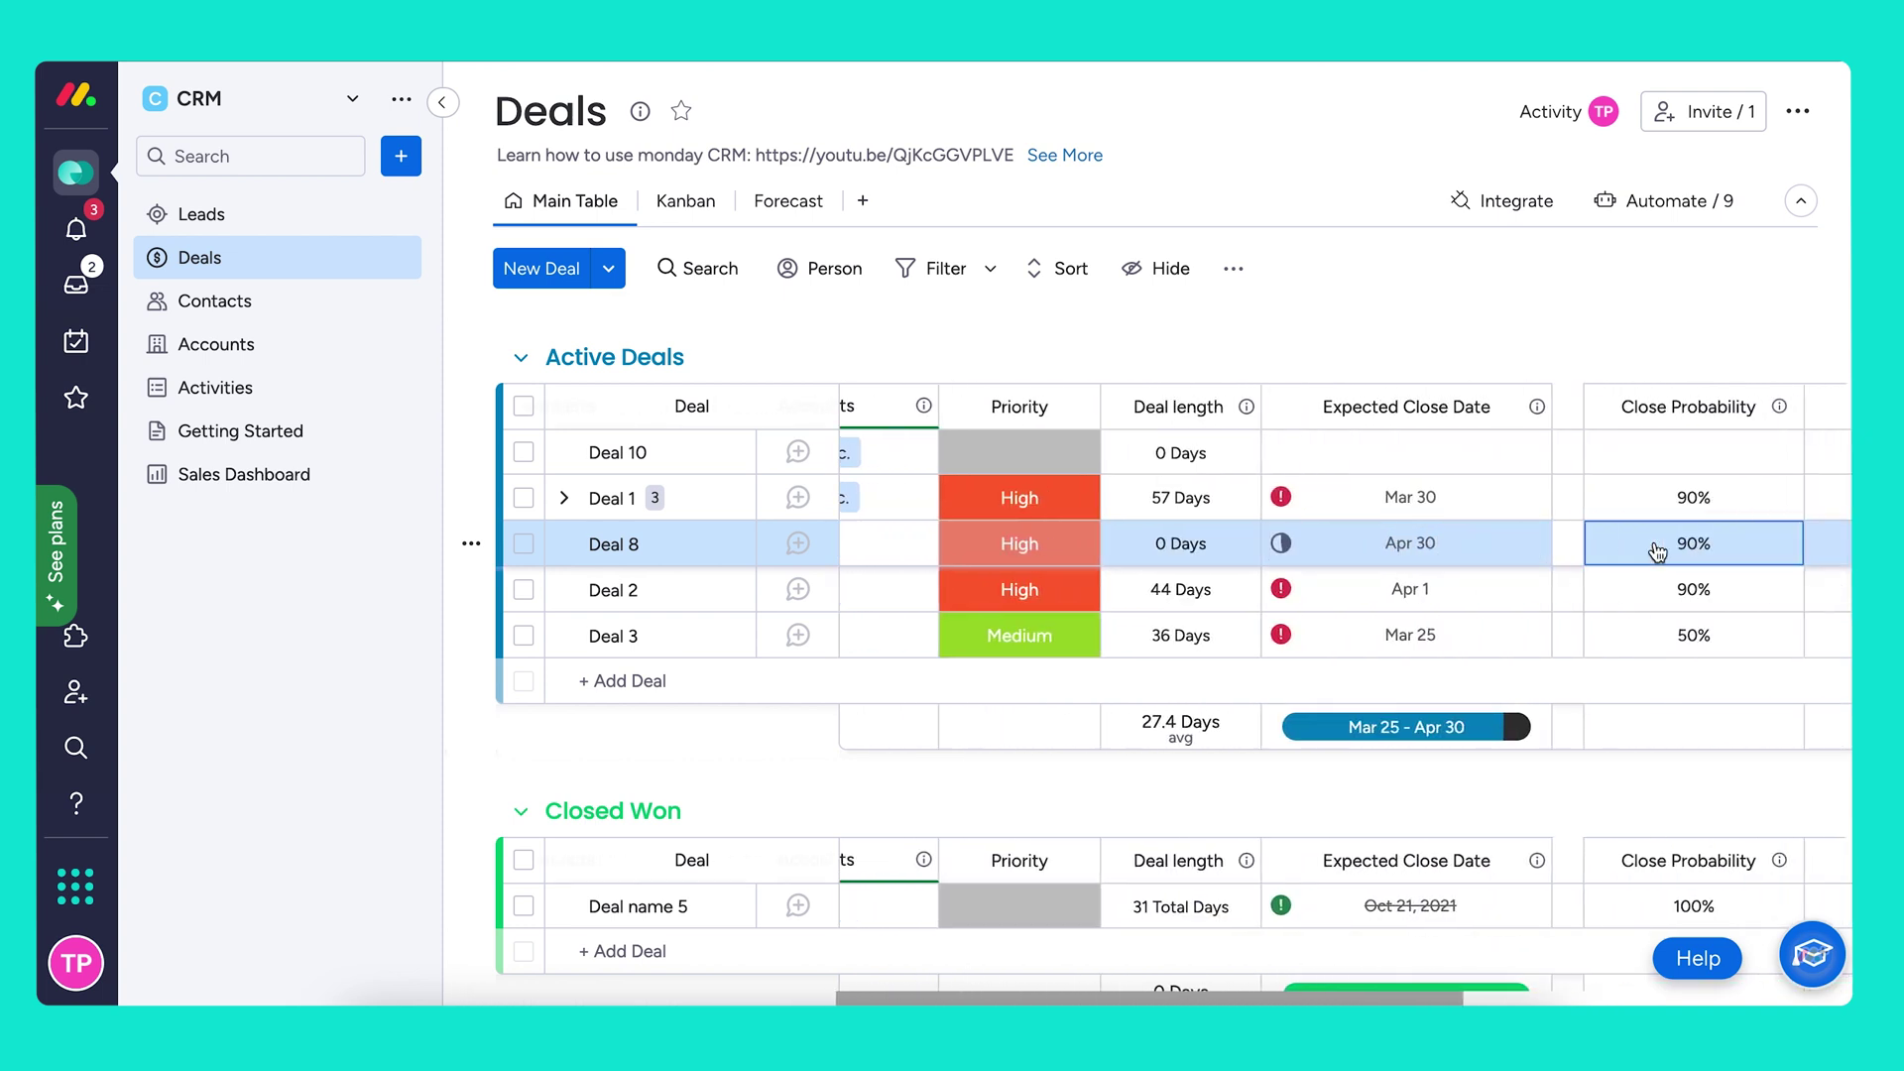
scroll(1658, 551, right, 1)
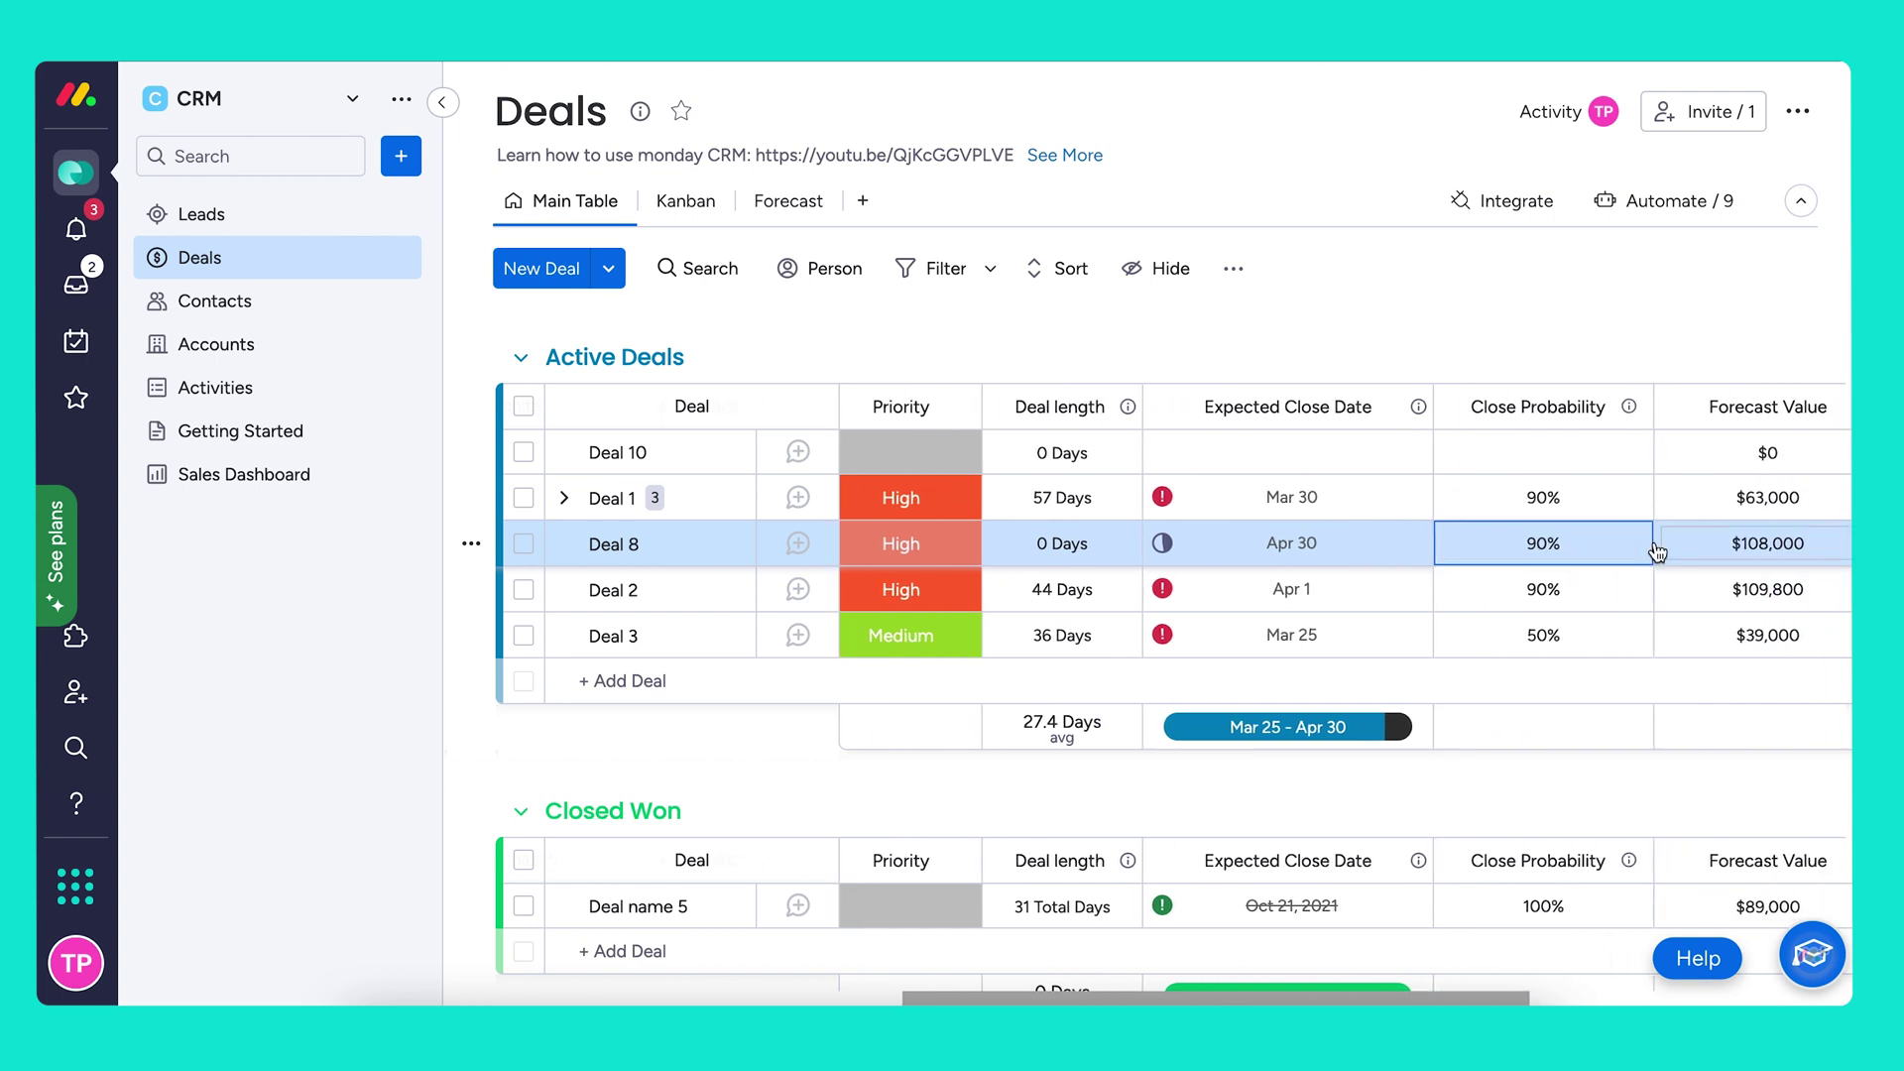
click(236, 301)
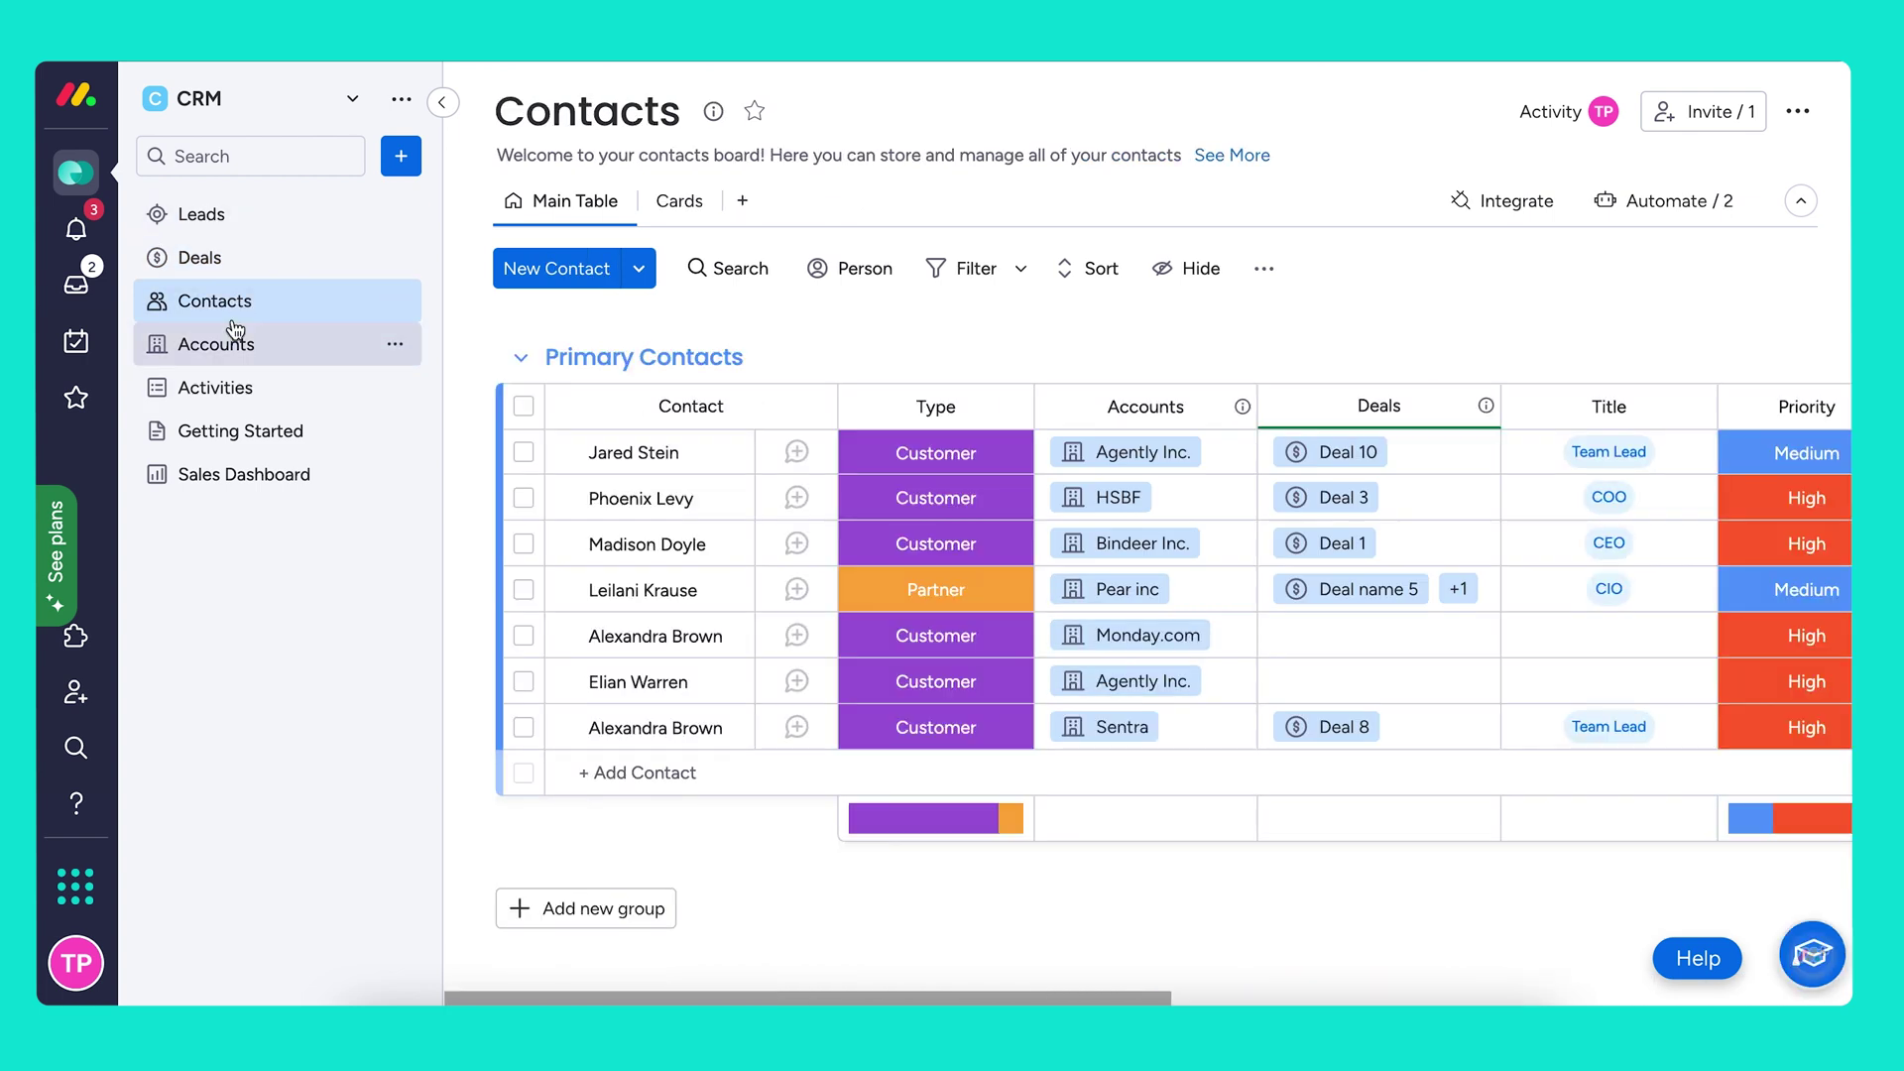